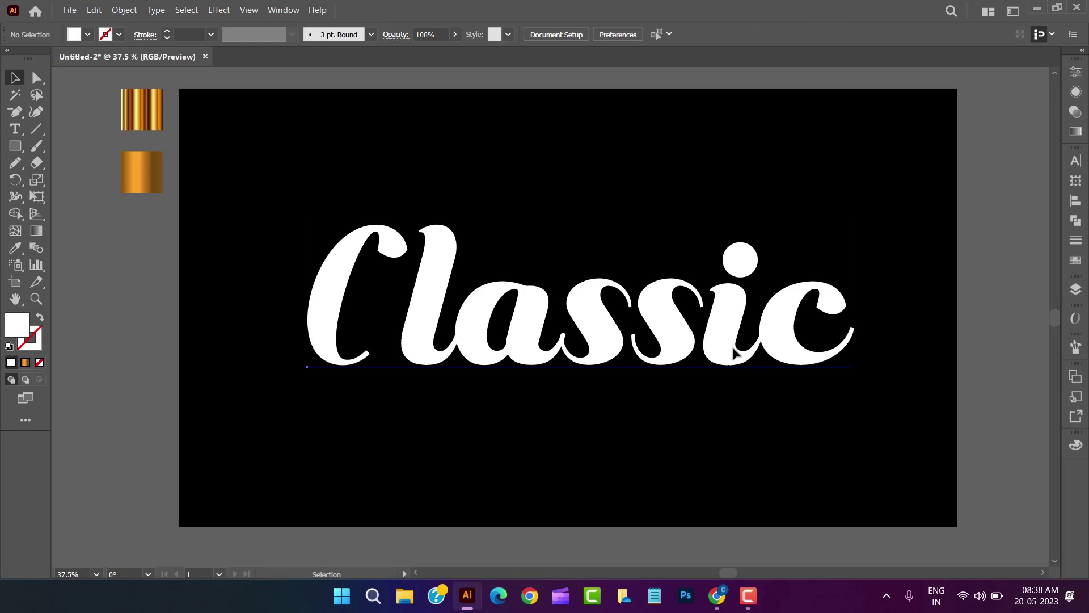
Convert the "Classic" text to outlines and unite the overlapping letter shapes
click(733, 352)
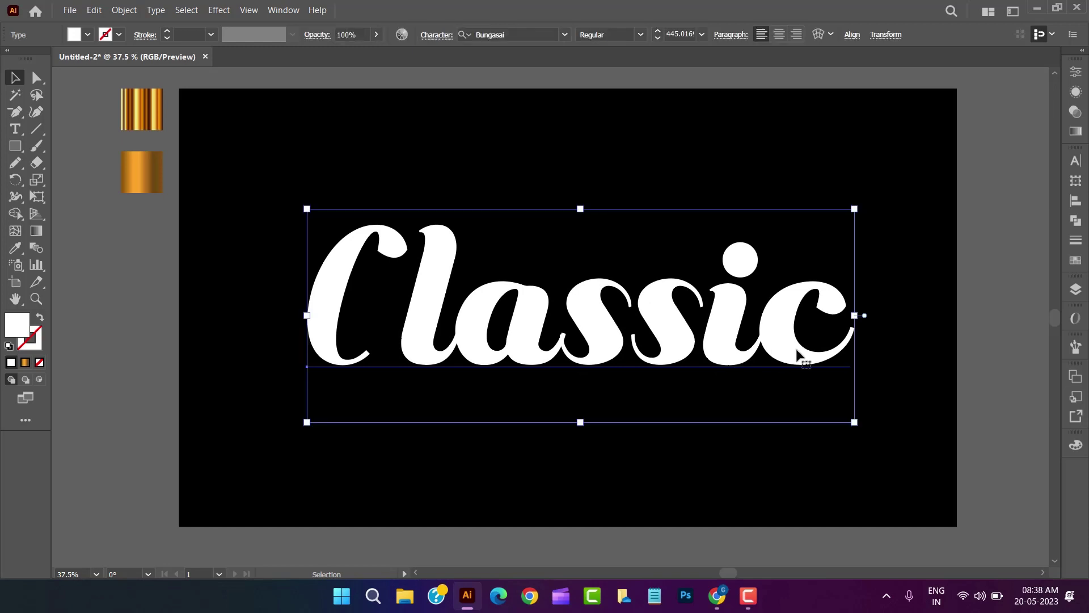
right_click(798, 356)
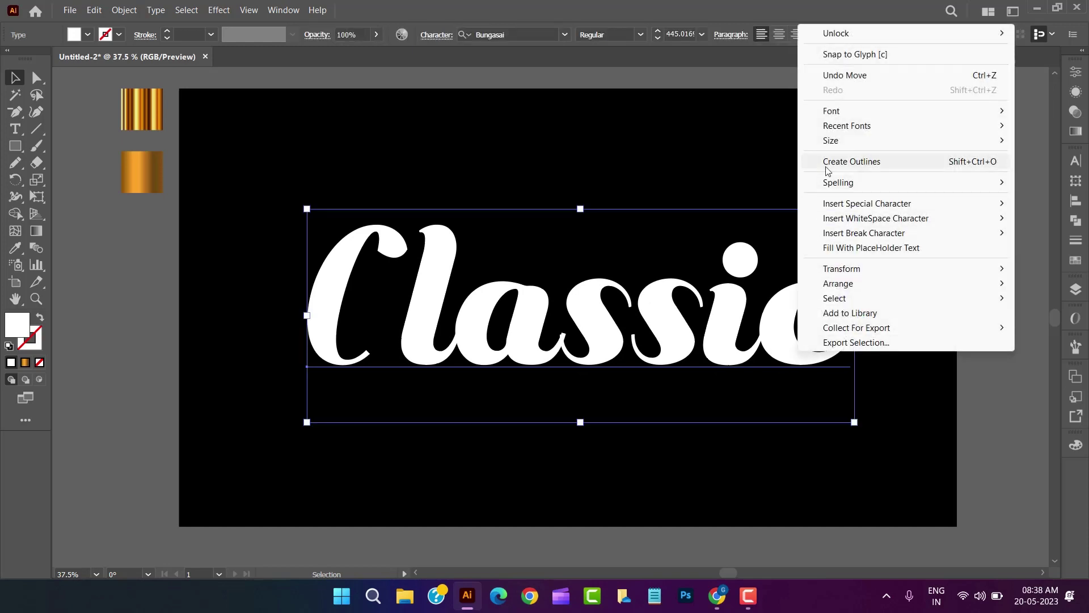
click(826, 163)
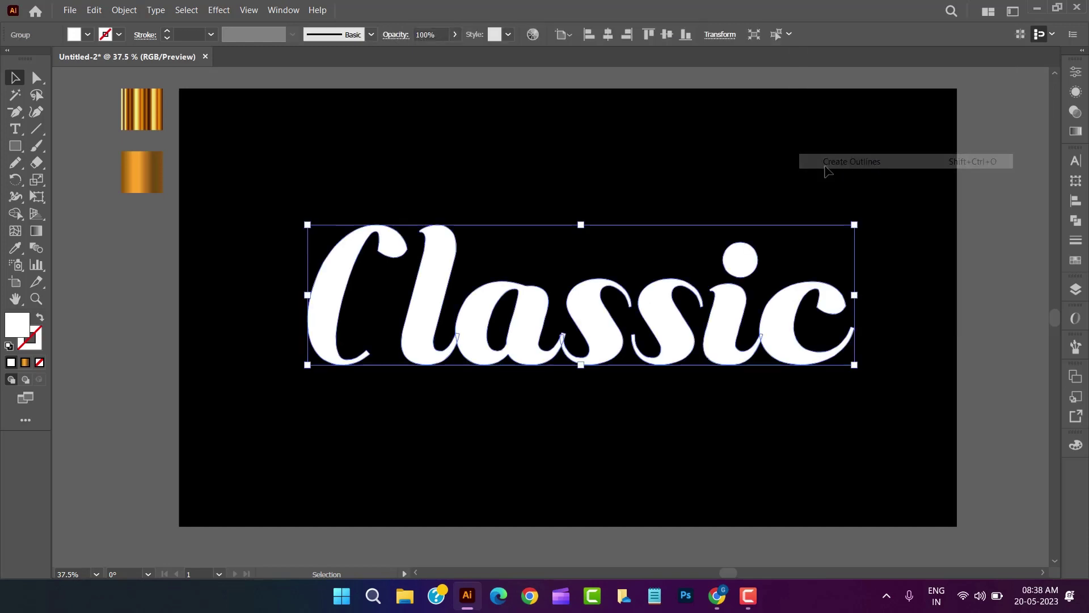
click(1076, 223)
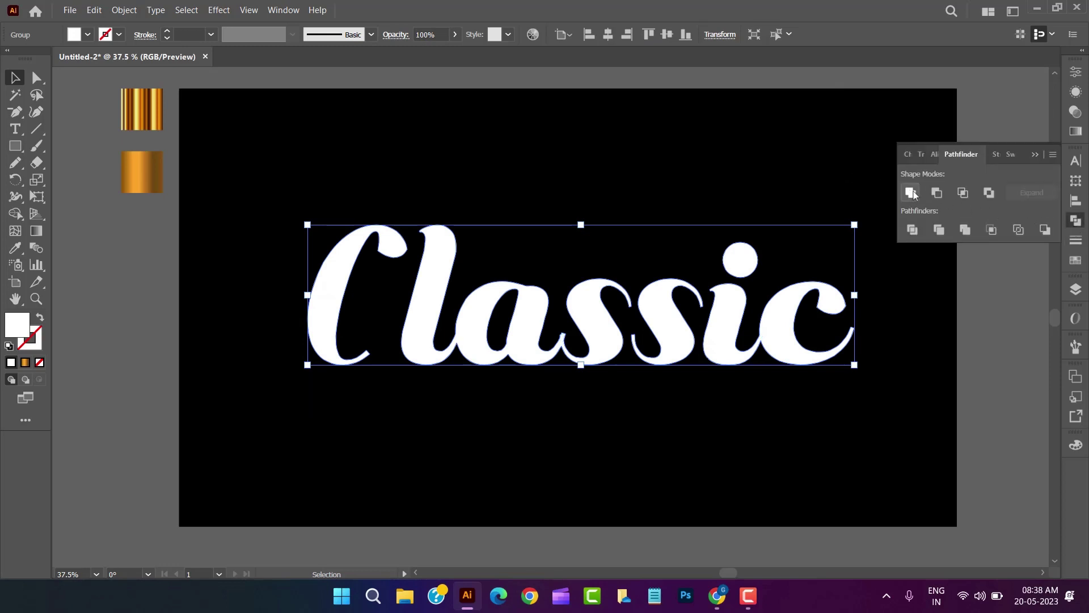
click(1079, 224)
click(847, 443)
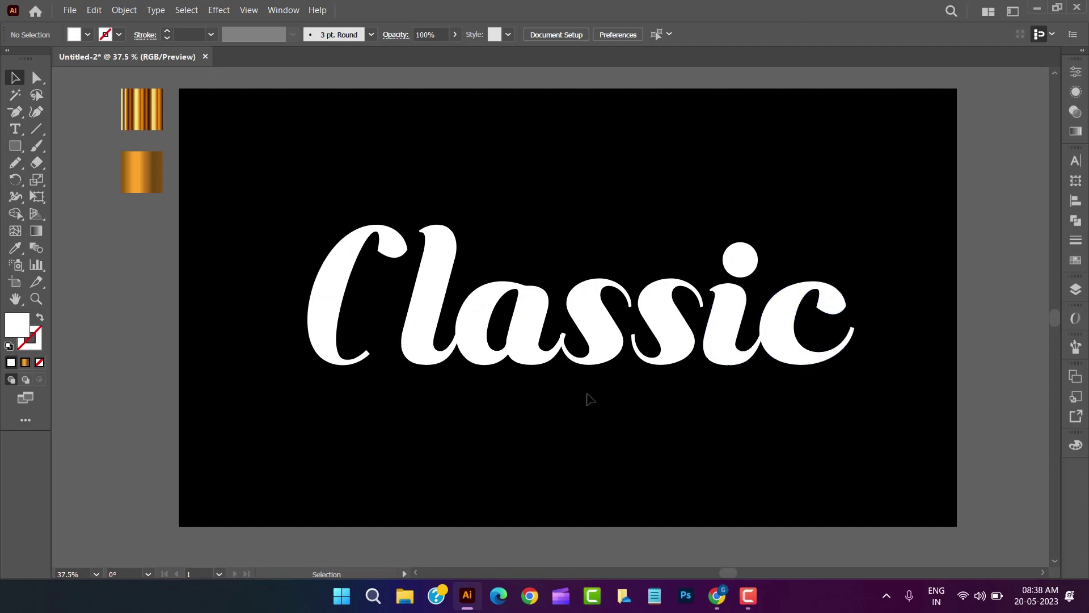
Extend the lower tail of the C by moving its end anchor points onto the stem of the l
click(37, 298)
drag(373, 355, 484, 382)
click(36, 78)
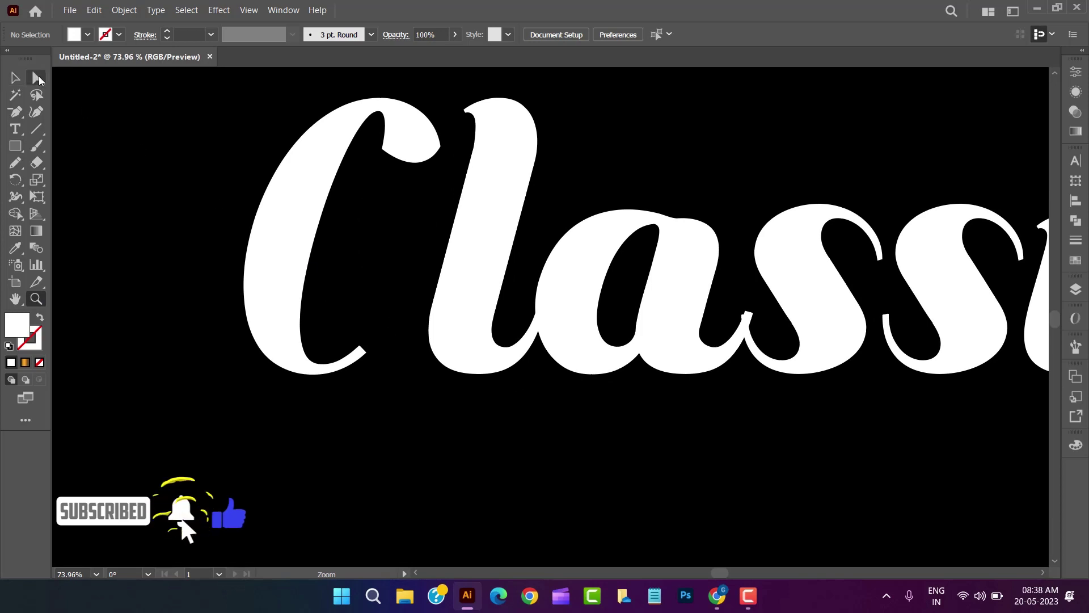
click(273, 308)
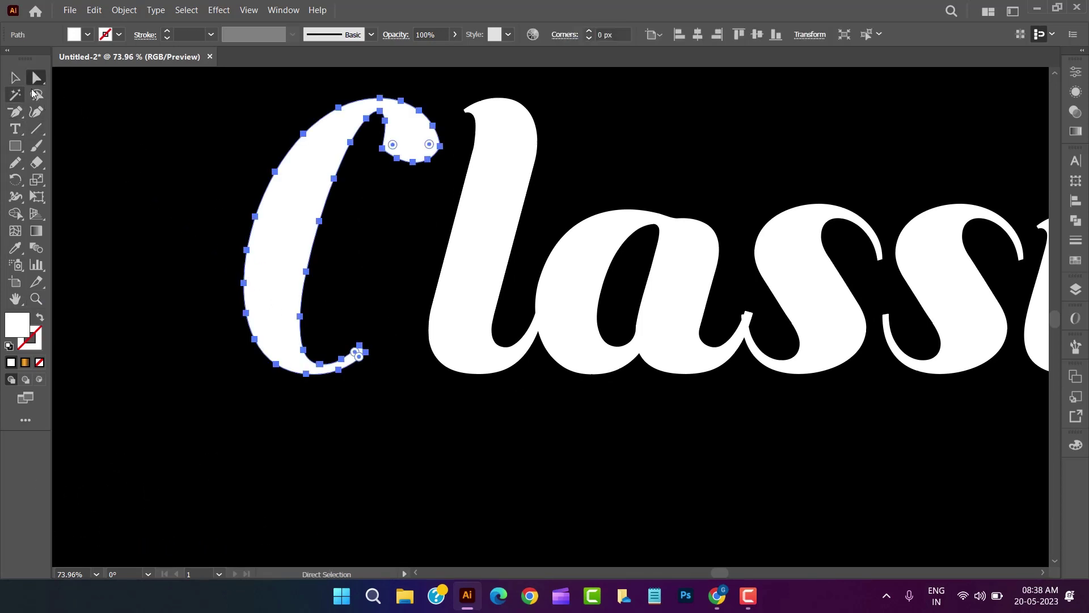
click(382, 364)
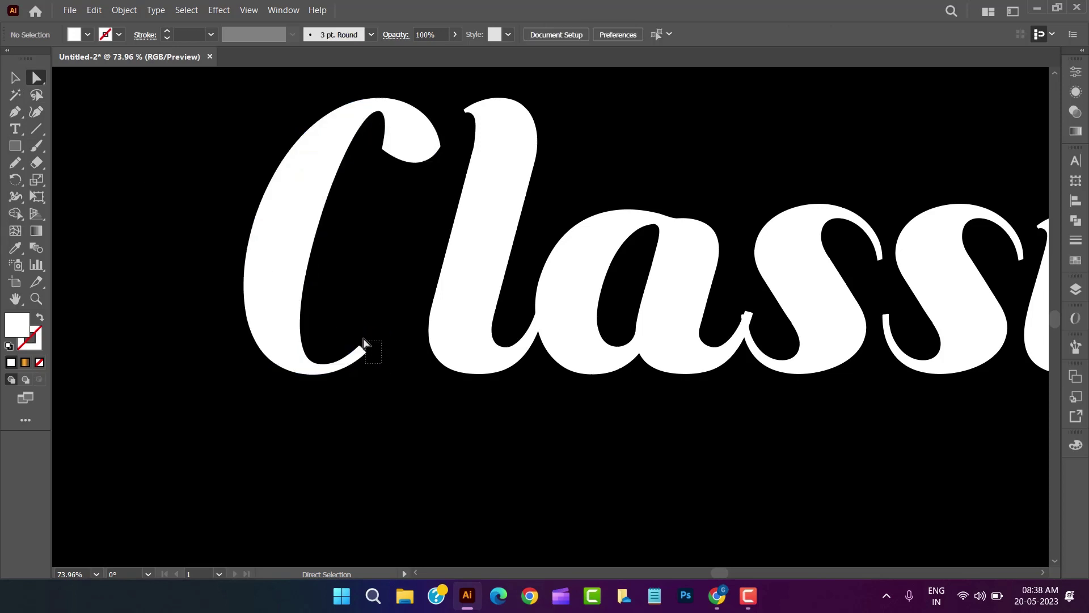
mouse_move(354, 335)
mouse_down()
mouse_move(372, 355)
mouse_move(441, 344)
mouse_up()
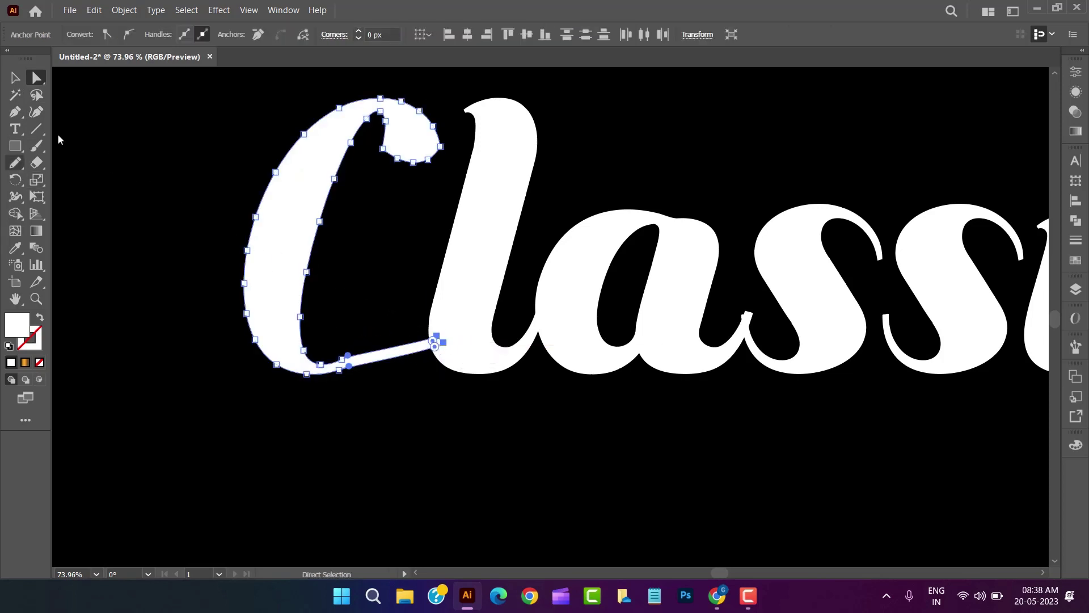
Delete three anchor points along the extended tail of the C: one on its upper edge and two on its lower edge
right_click(16, 113)
click(74, 145)
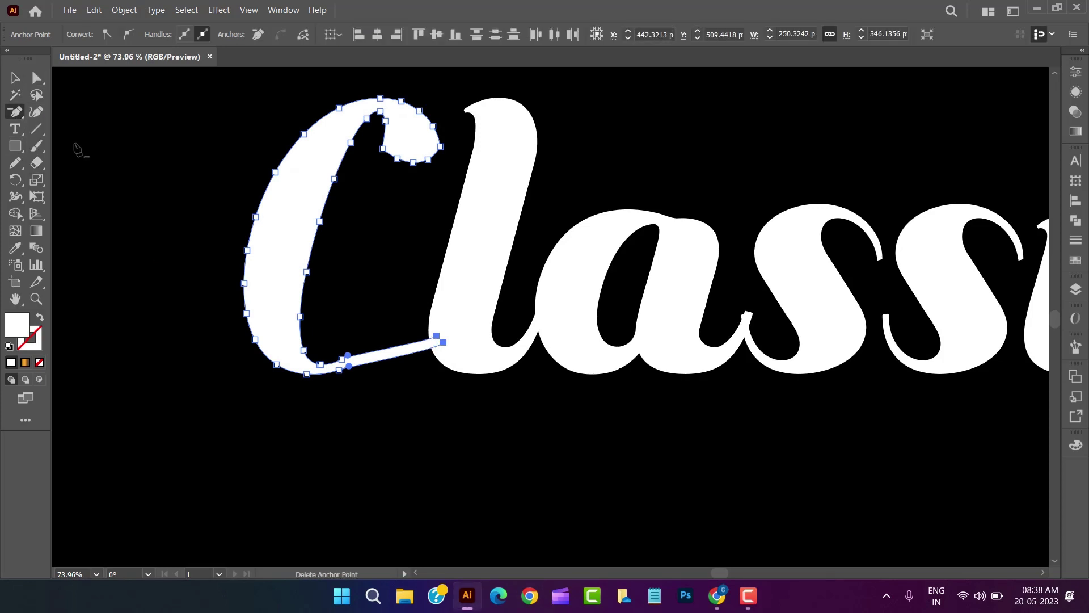
click(341, 360)
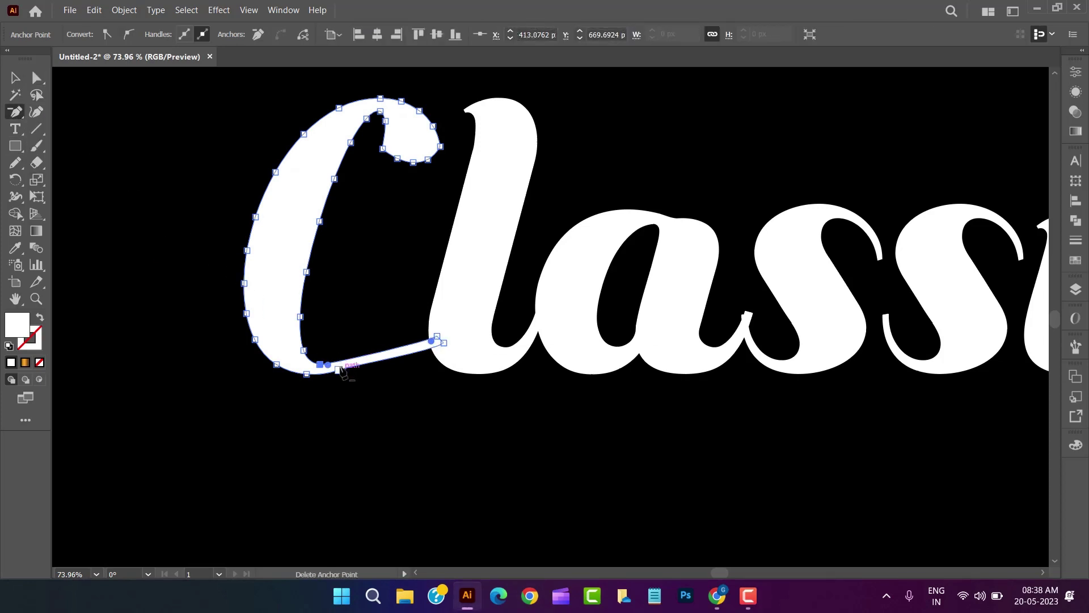
click(340, 370)
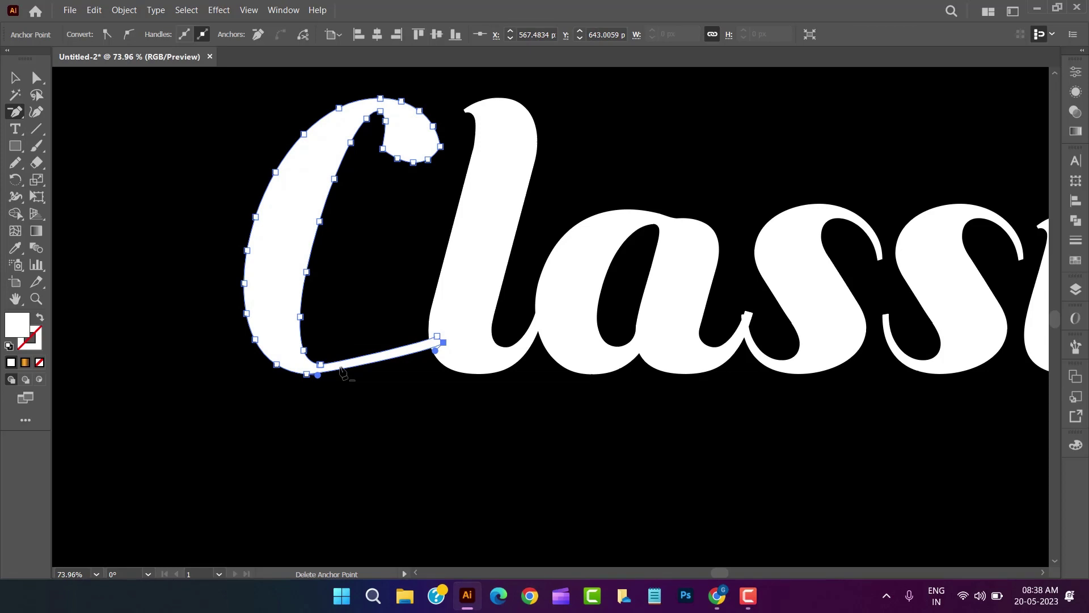
click(306, 374)
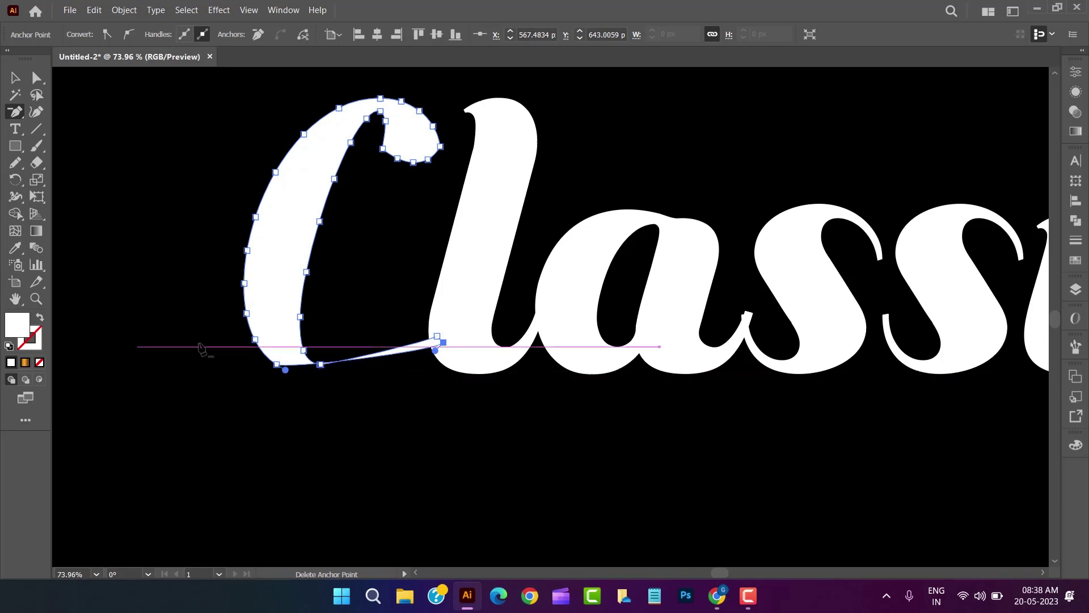
Curve the lower edge of the C's tail into a smooth downward arc by reshaping the handles at both ends
key(z)
drag(333, 373, 423, 391)
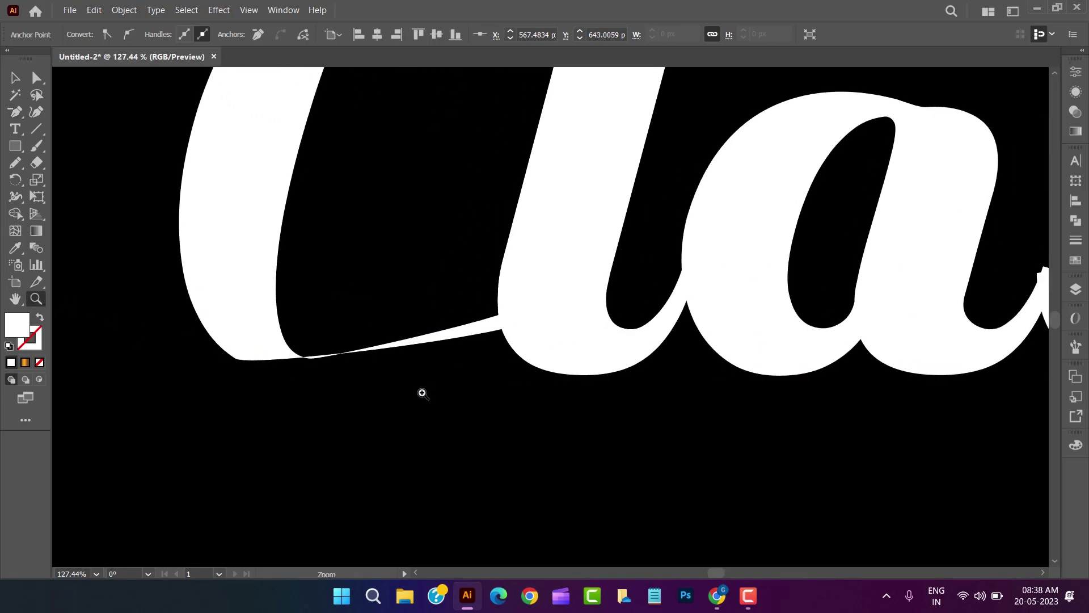
click(14, 80)
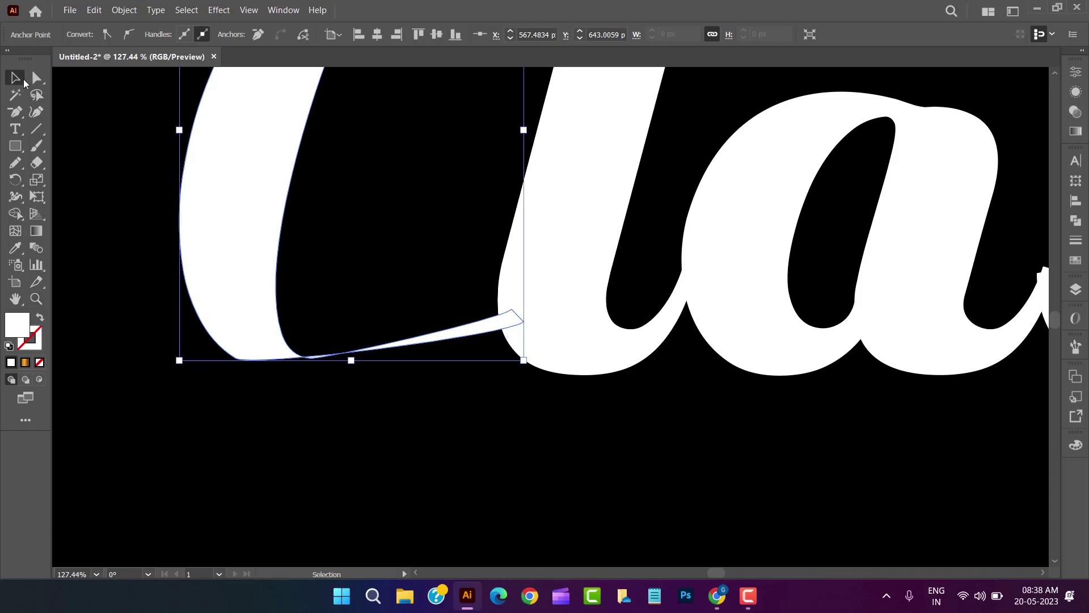
click(36, 81)
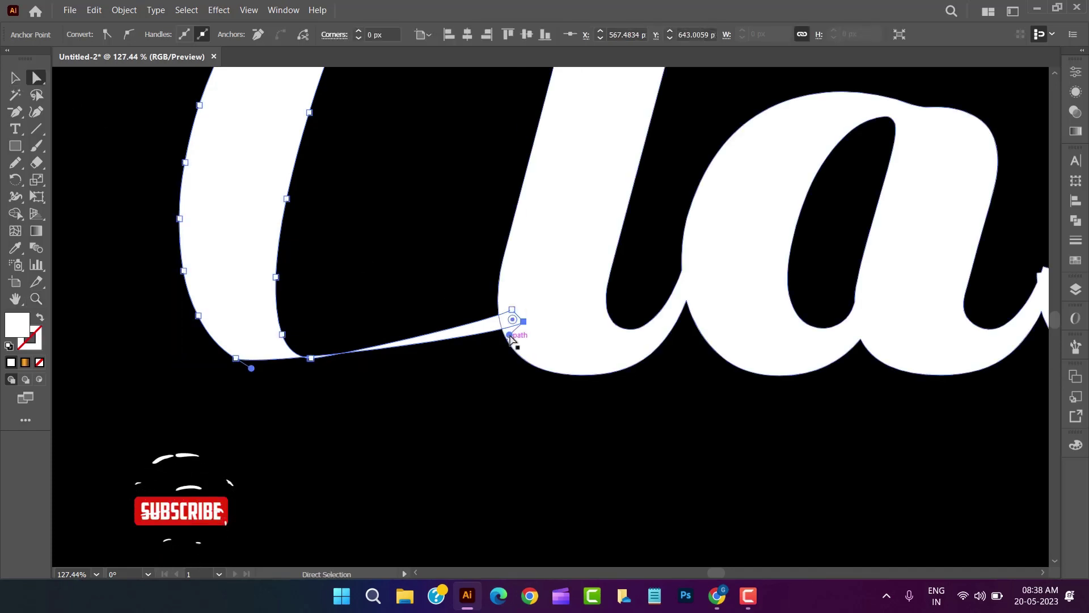
drag(509, 336, 461, 385)
drag(252, 368, 310, 405)
drag(461, 383, 448, 384)
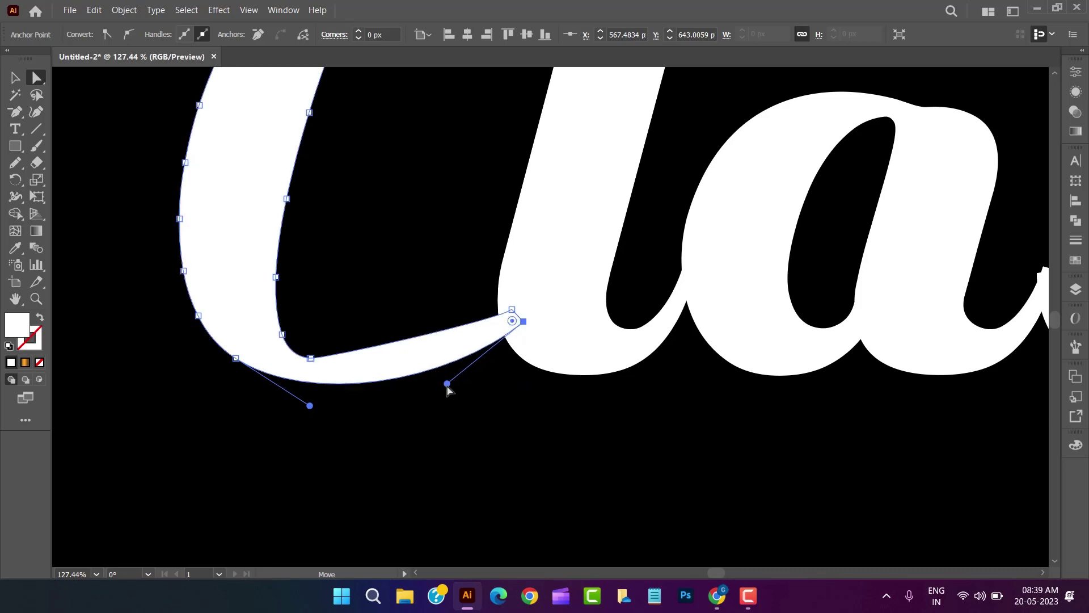
click(450, 433)
Curve the upper edge of the C's tail by pulling the handle of its upper tip anchor down and inward
click(348, 373)
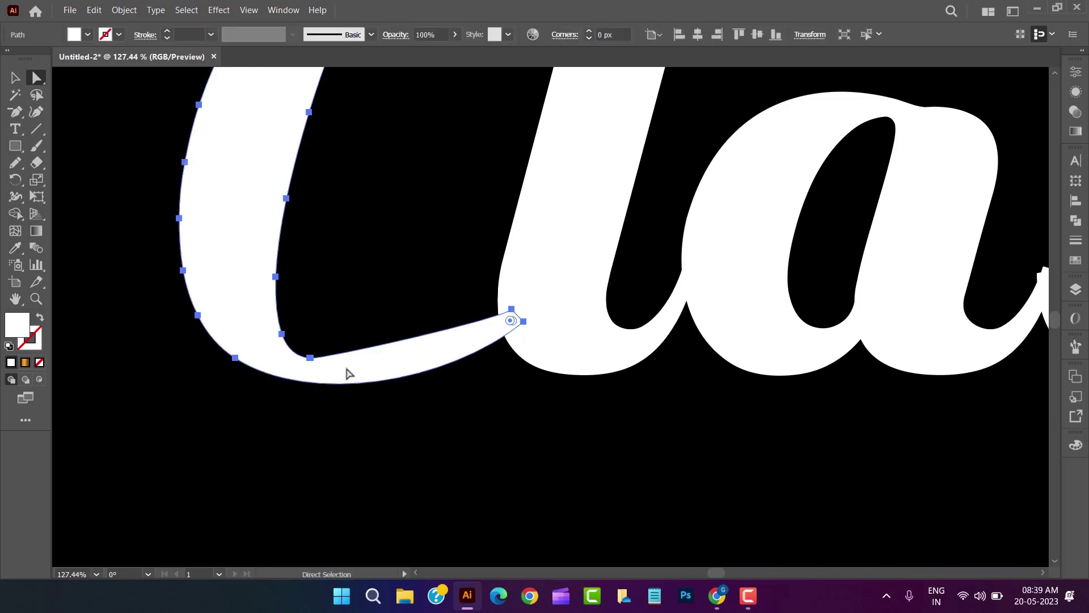
click(311, 359)
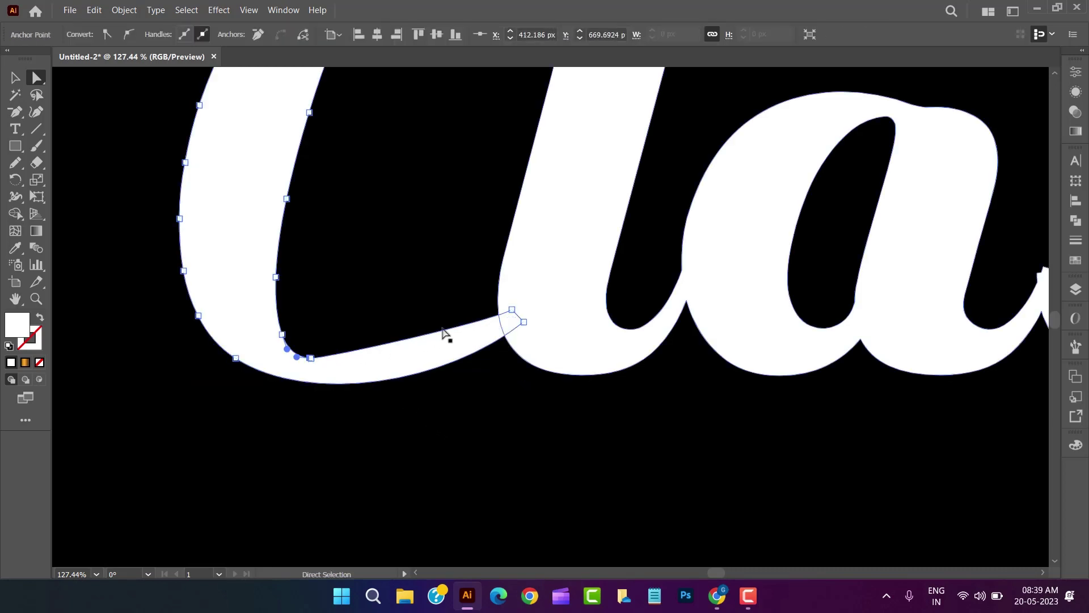
click(511, 309)
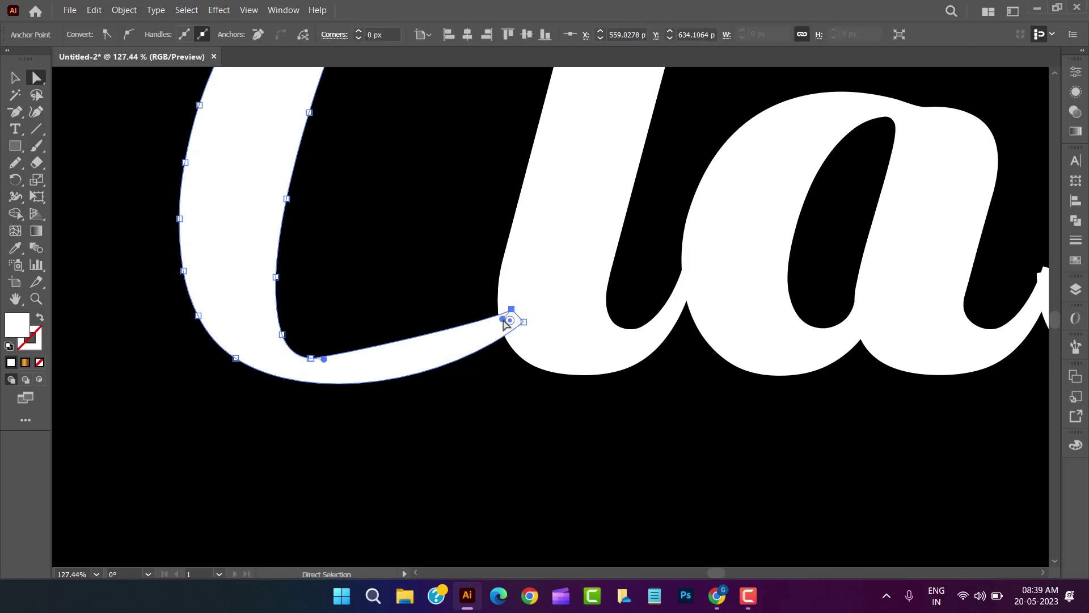
drag(503, 319, 452, 364)
Delete the anchor point at the C's inner bend and extend the neighbouring handle downward to smooth the inner curve
click(311, 359)
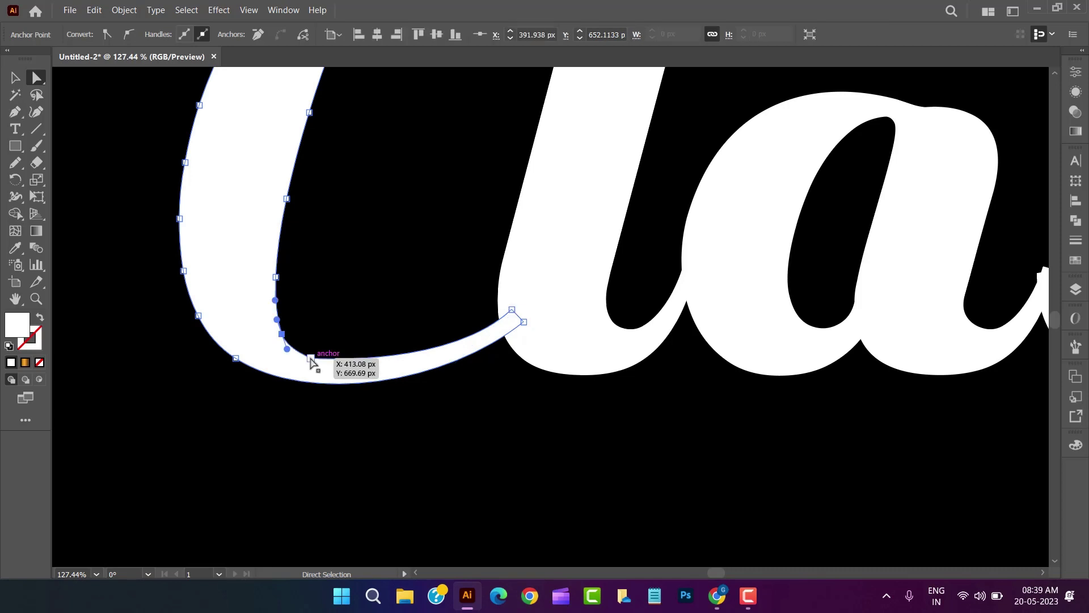
click(15, 112)
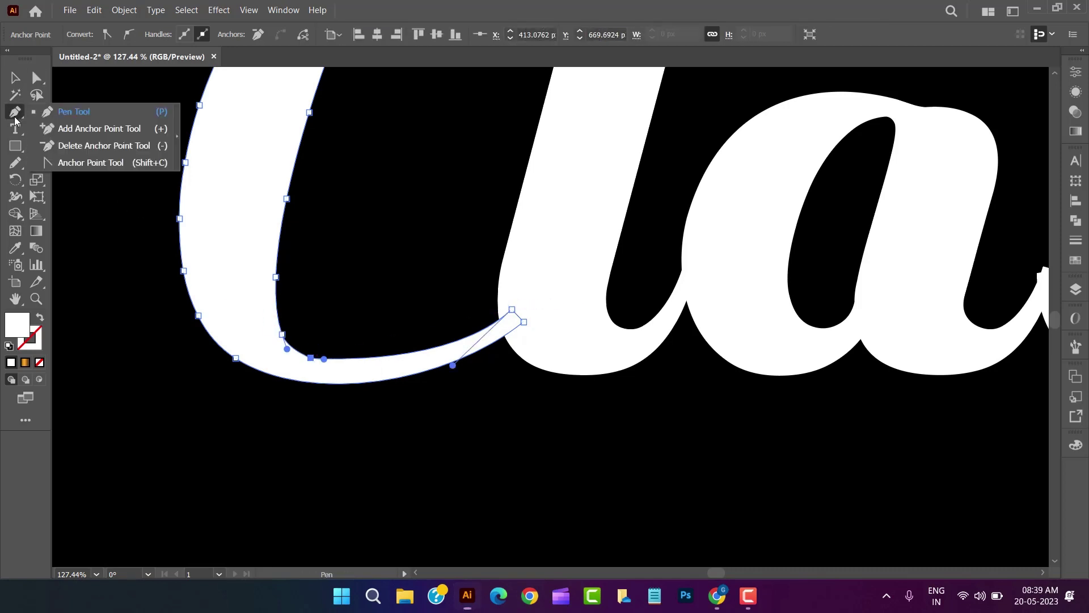
click(63, 147)
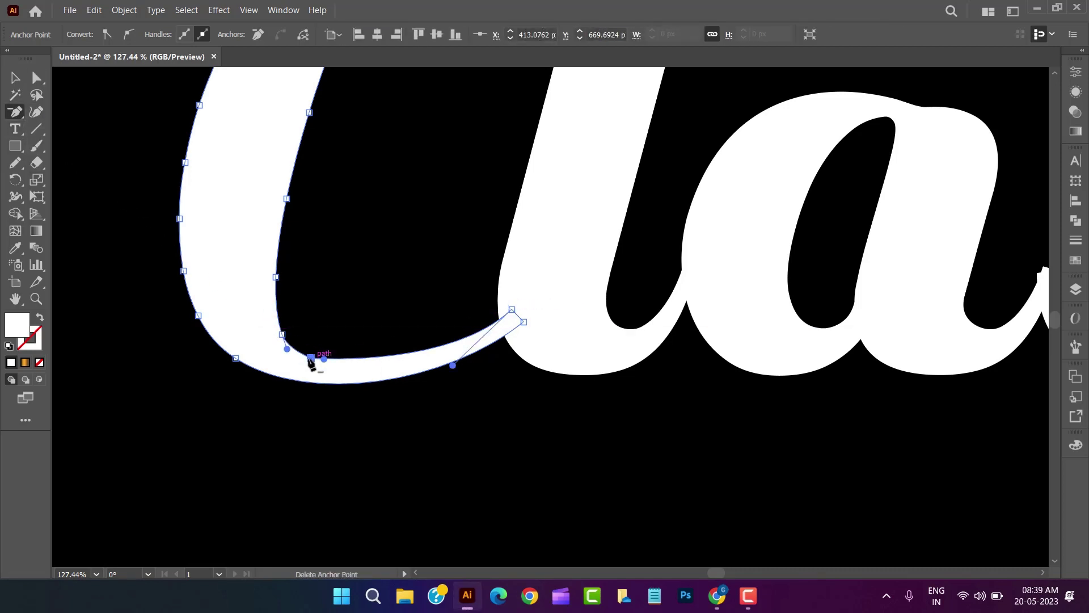
click(311, 359)
click(37, 78)
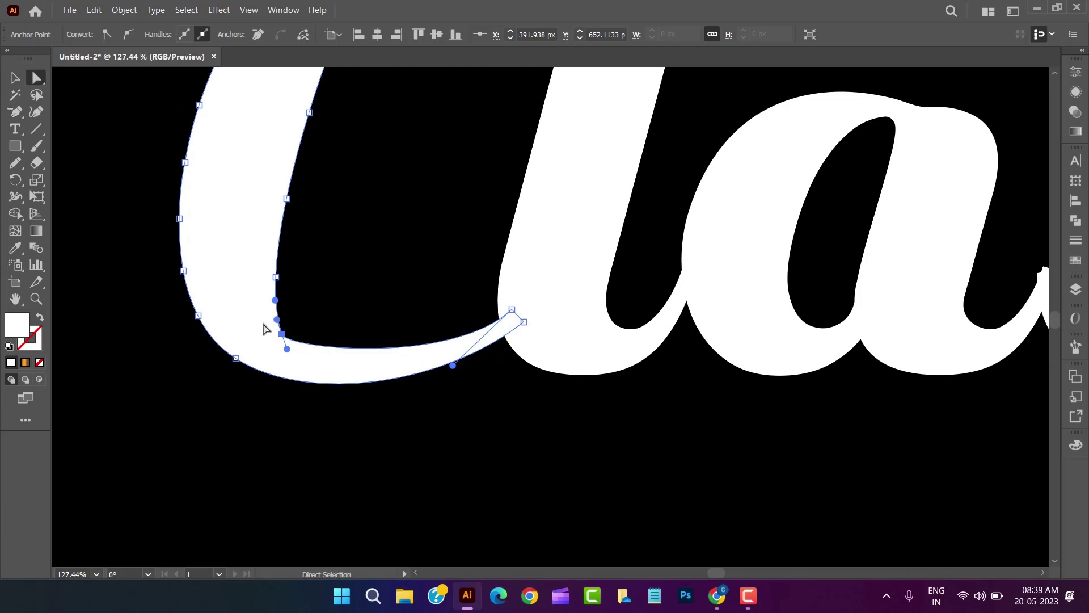
drag(288, 352, 308, 389)
Refine the handles of the tail's lower edge so the arc dips slightly deeper and the stroke thickens
click(358, 374)
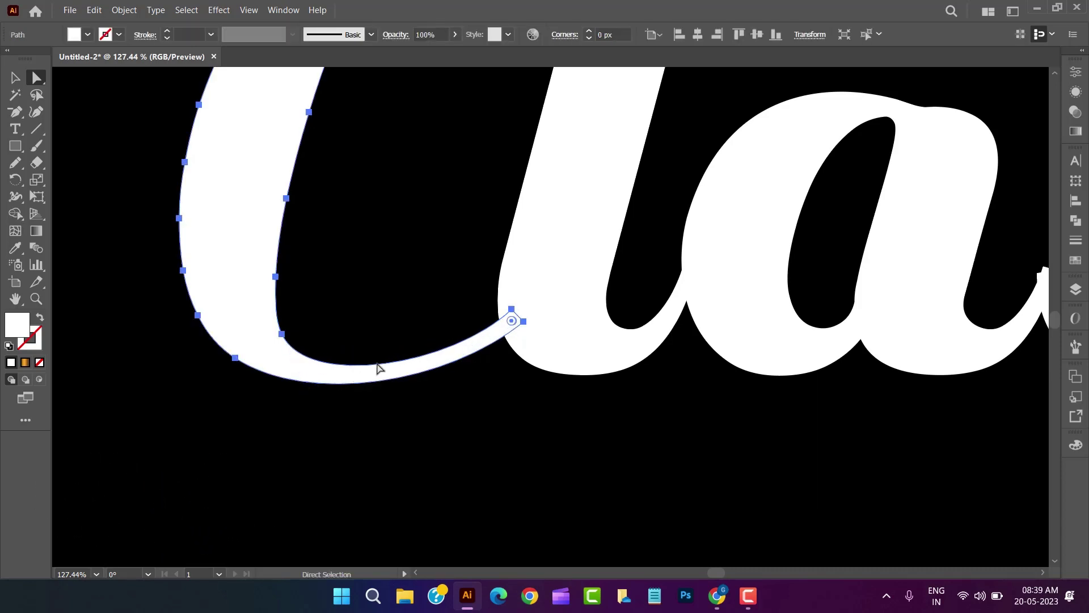
click(523, 322)
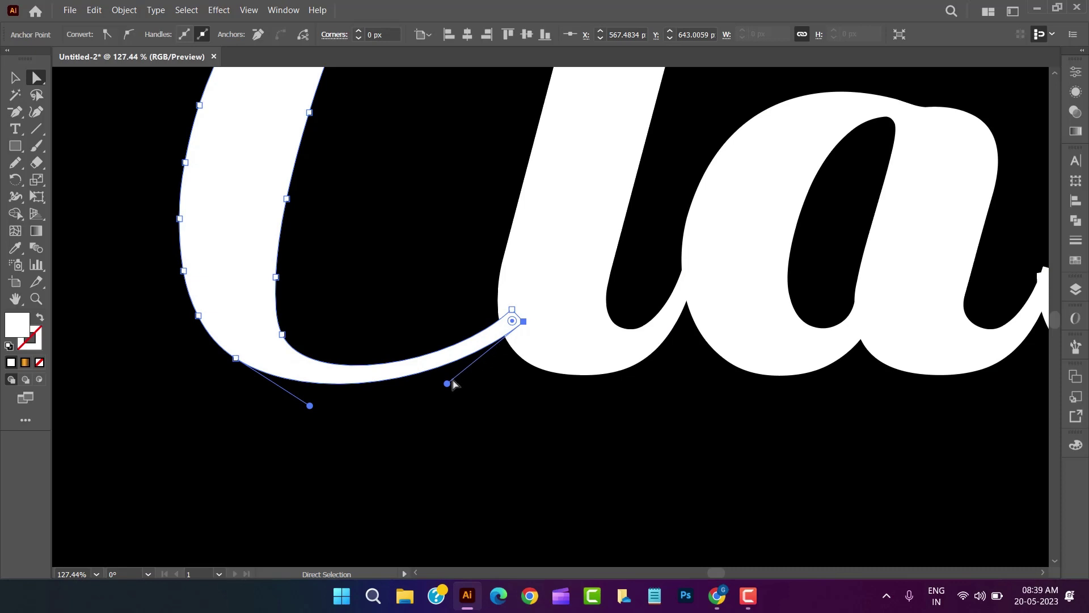
drag(447, 383, 434, 396)
drag(310, 405, 305, 406)
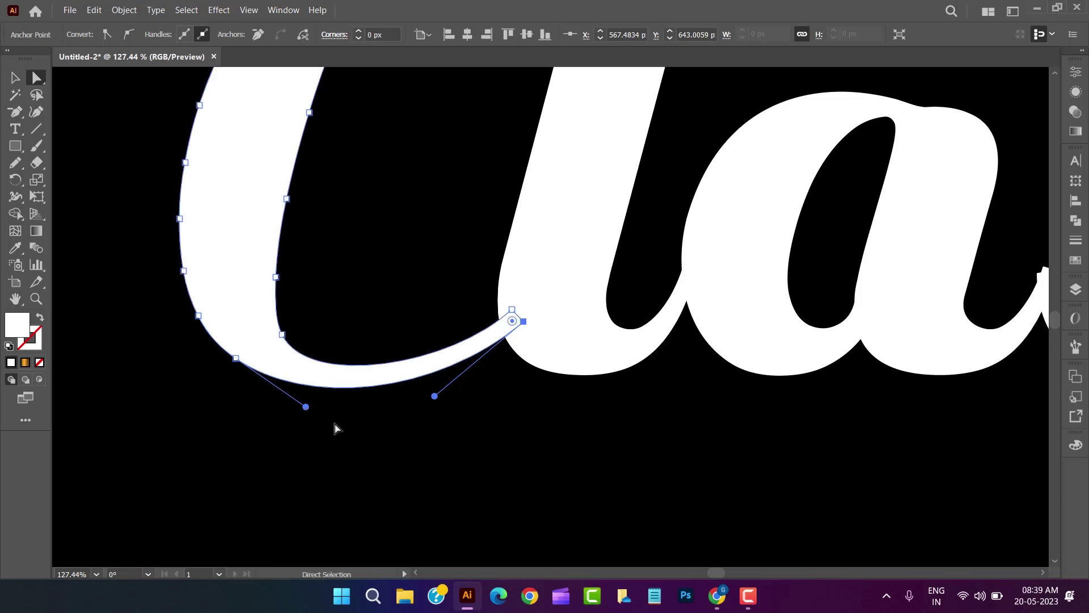
click(373, 423)
Delete the stray anchor point forming the notch where the a joins the first s
key(z)
drag(480, 419, 260, 379)
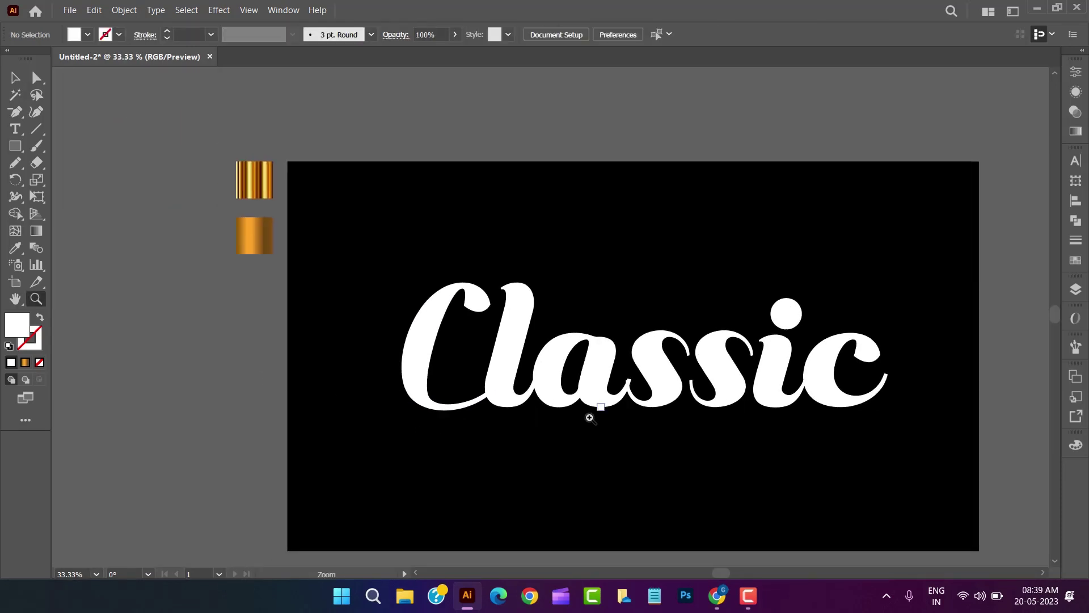
drag(618, 423, 513, 407)
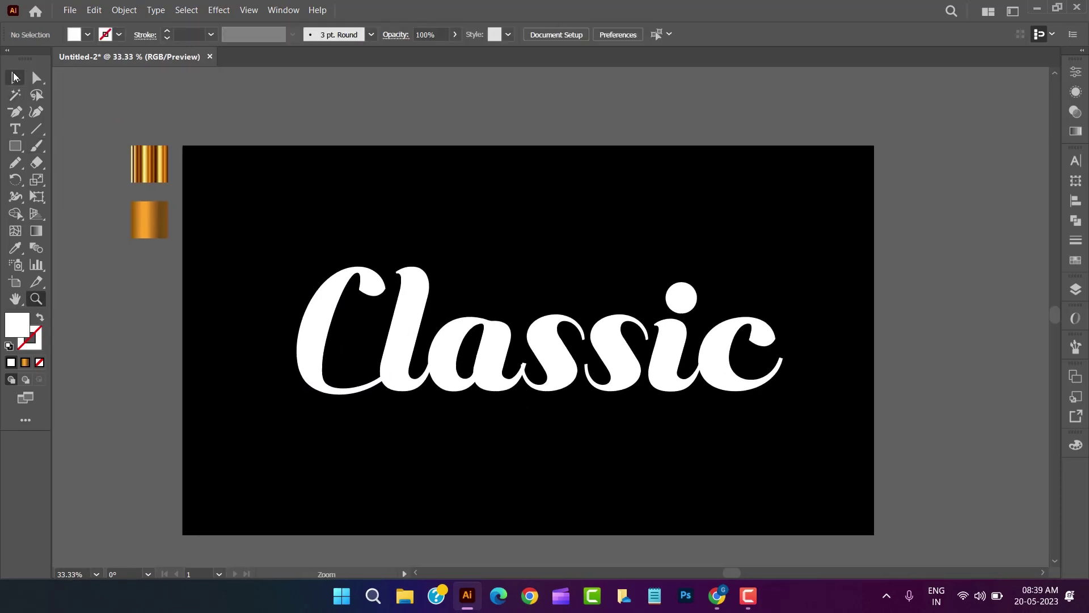
key(v)
click(34, 300)
drag(509, 384, 547, 395)
drag(502, 364, 562, 378)
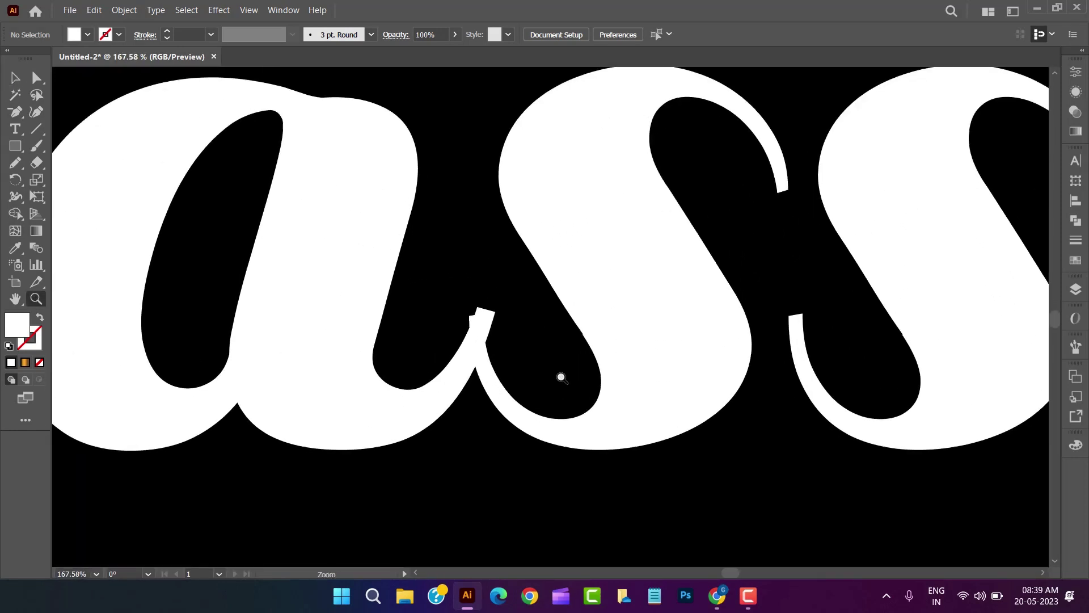
click(15, 112)
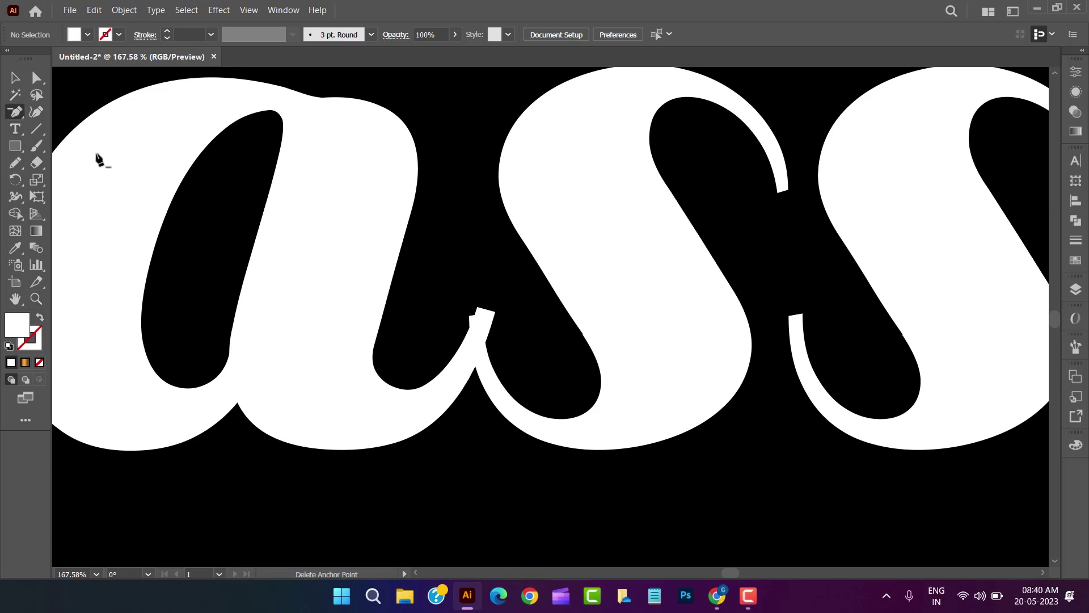
click(467, 320)
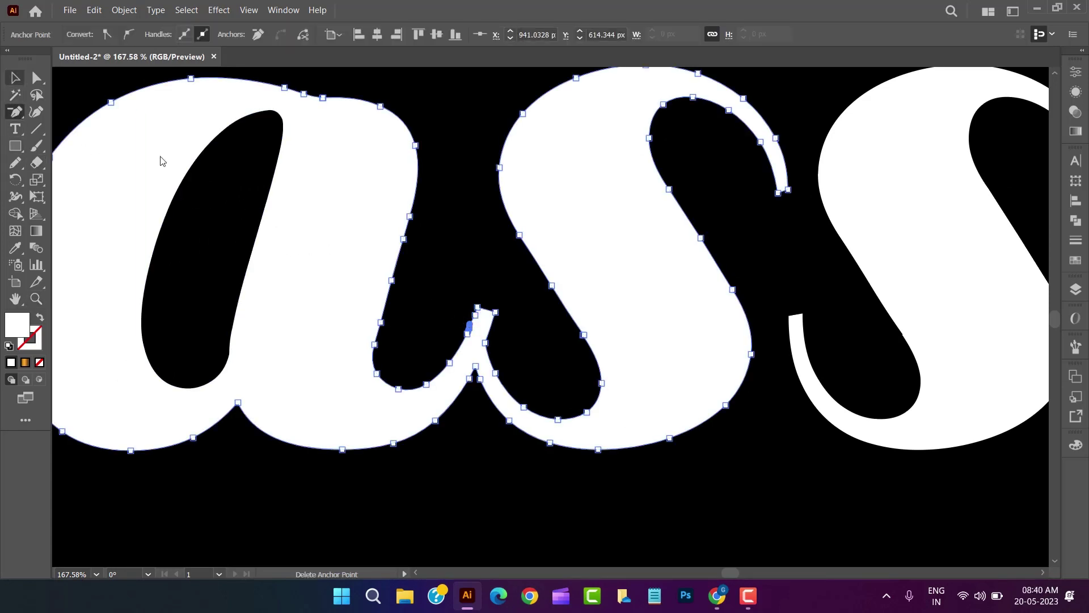
click(16, 83)
click(279, 506)
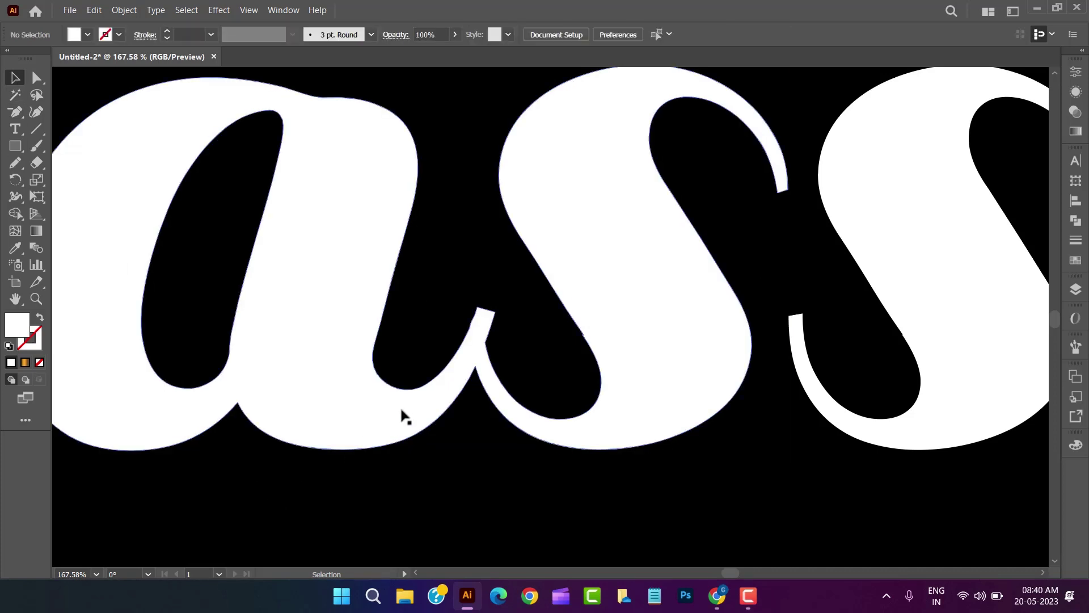
Delete the stray anchor point on the inner edge of the stroke connecting the a to the first s
click(417, 402)
click(36, 299)
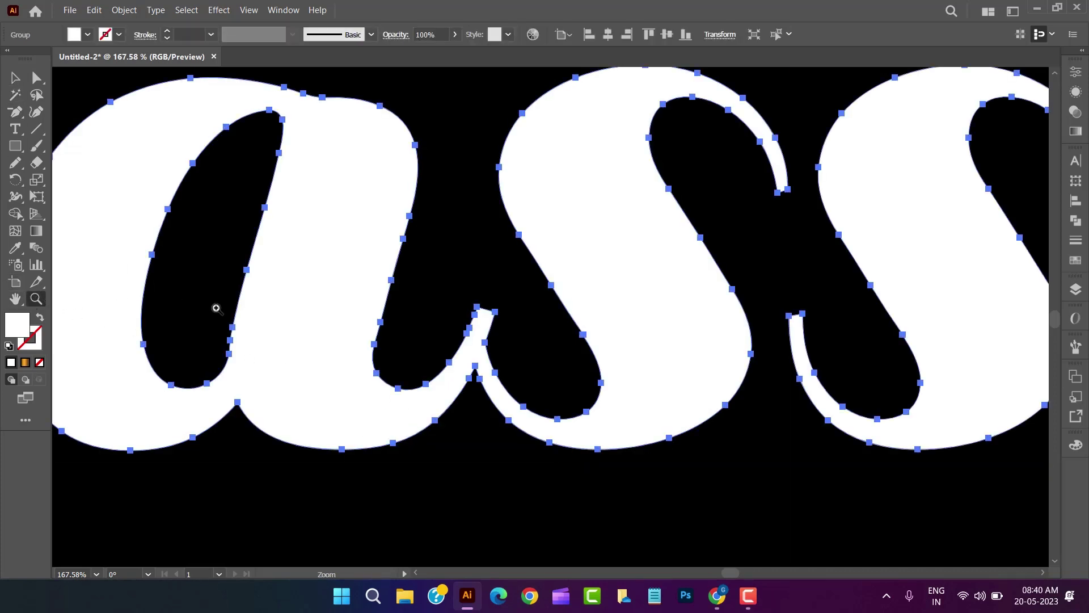
click(477, 321)
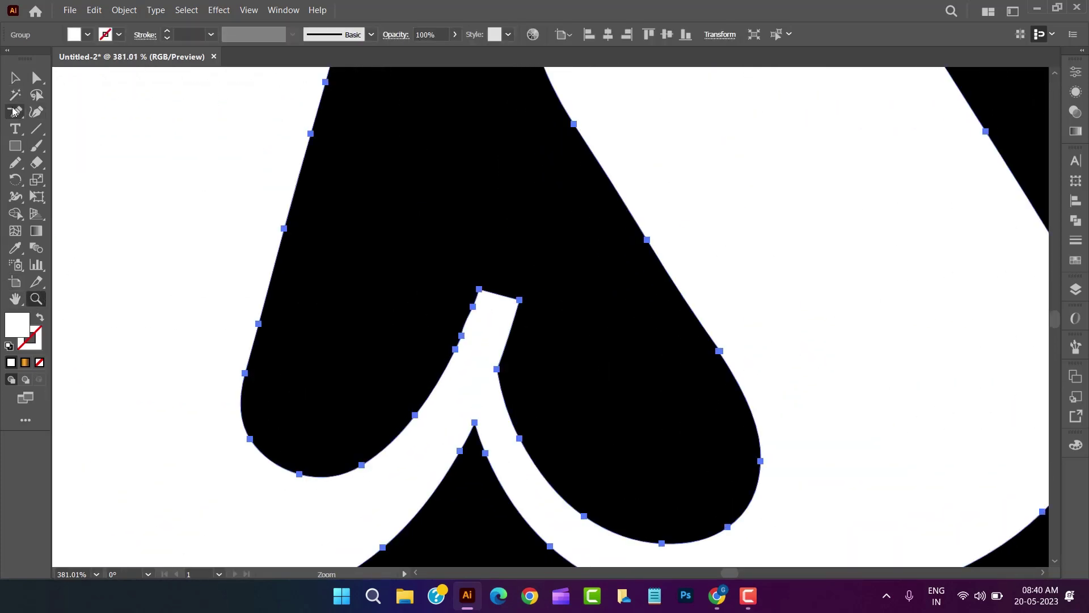
click(14, 111)
click(461, 336)
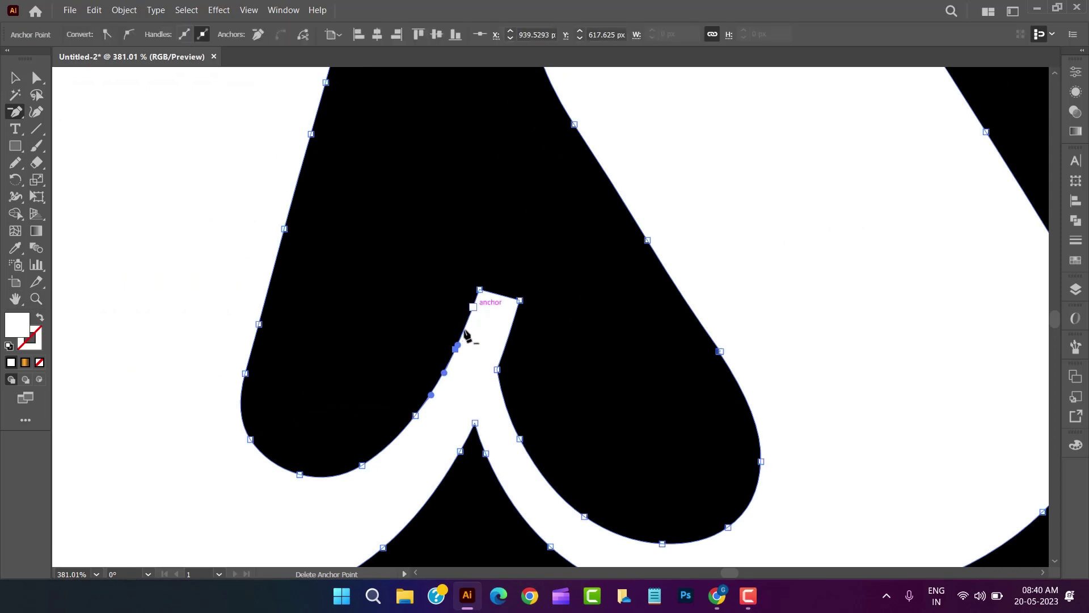
Select the whole word "Classic" and unite its overlapping letter shapes with Pathfinder
click(39, 306)
drag(561, 451, 430, 379)
drag(636, 443, 517, 414)
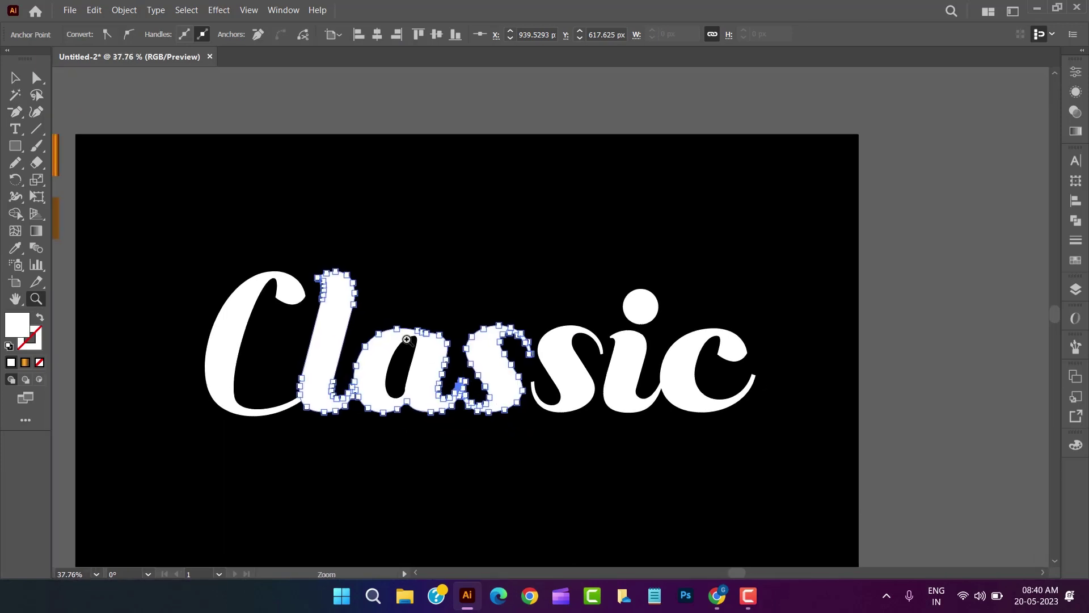
click(17, 79)
click(185, 246)
drag(185, 247, 870, 428)
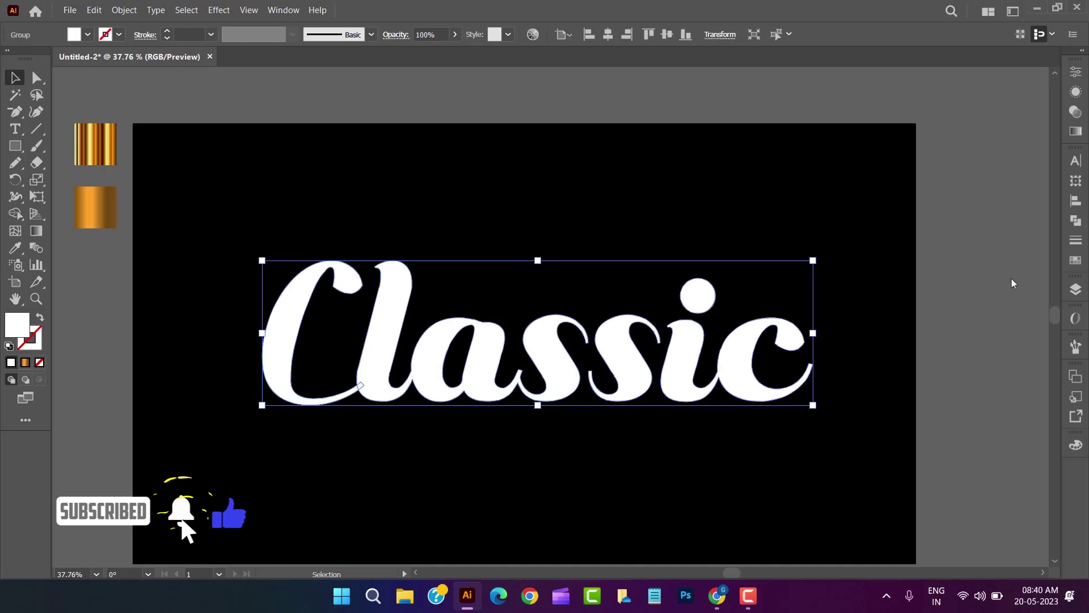
click(1075, 220)
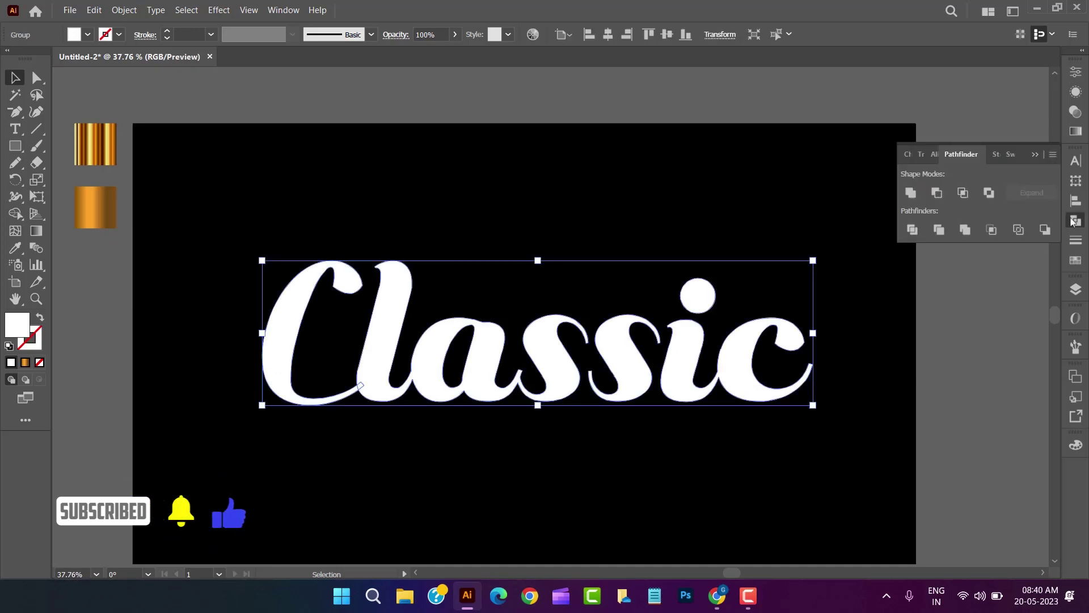
click(912, 195)
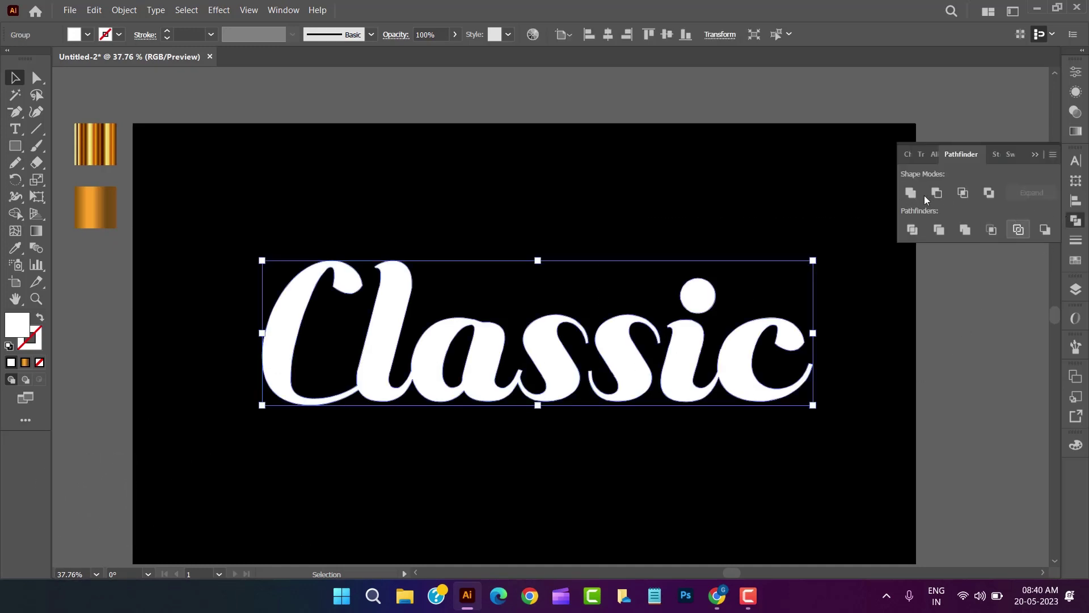
click(1074, 222)
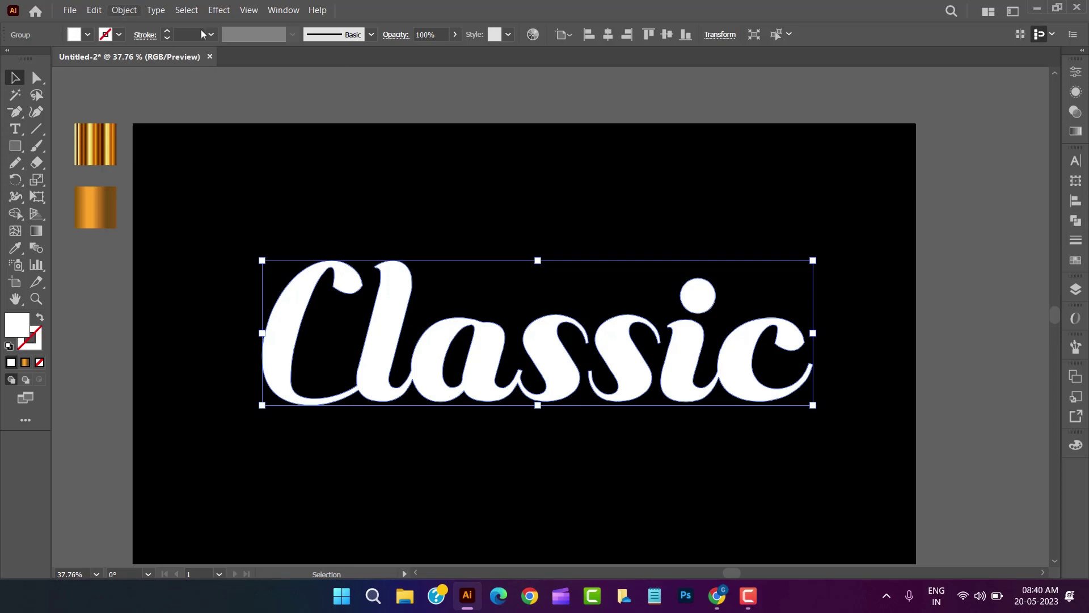
Make a compound path from the united word
click(124, 11)
mouse_move(278, 507)
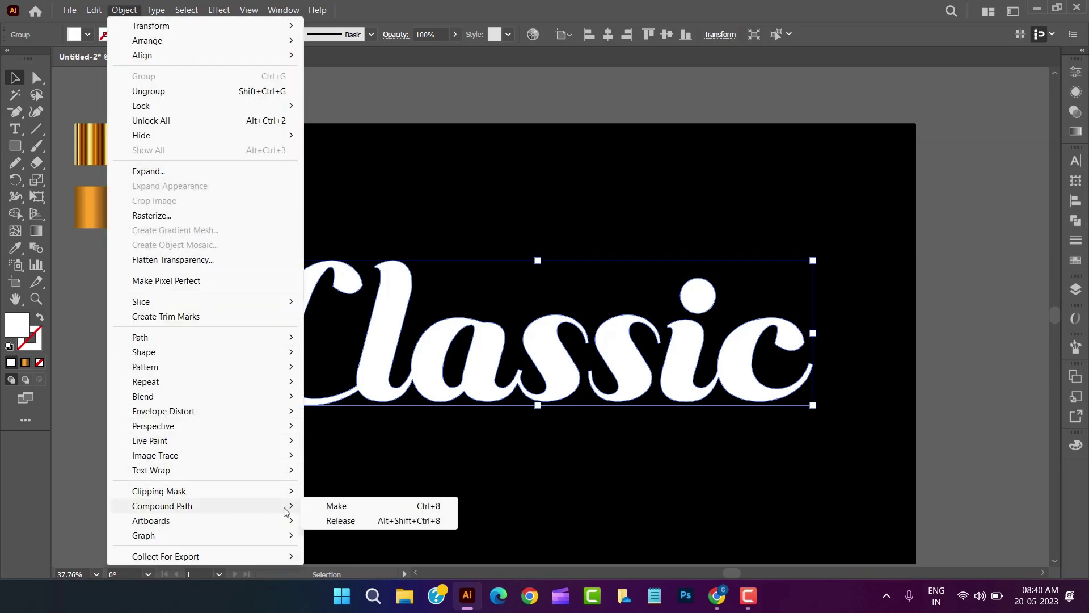
click(335, 506)
click(528, 505)
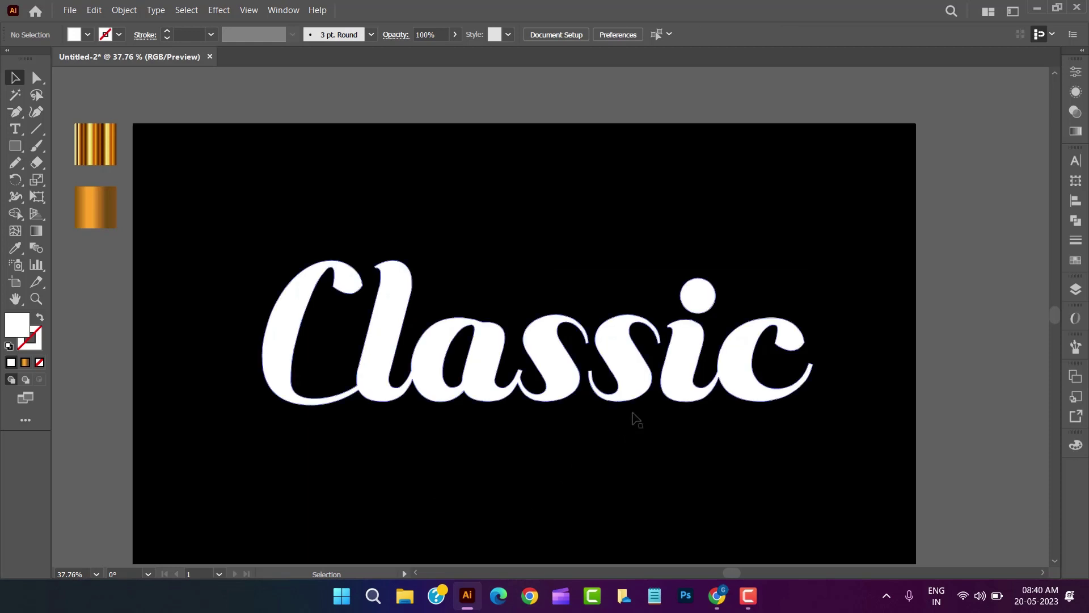
Copy the compound word and paste two duplicates of it
click(679, 375)
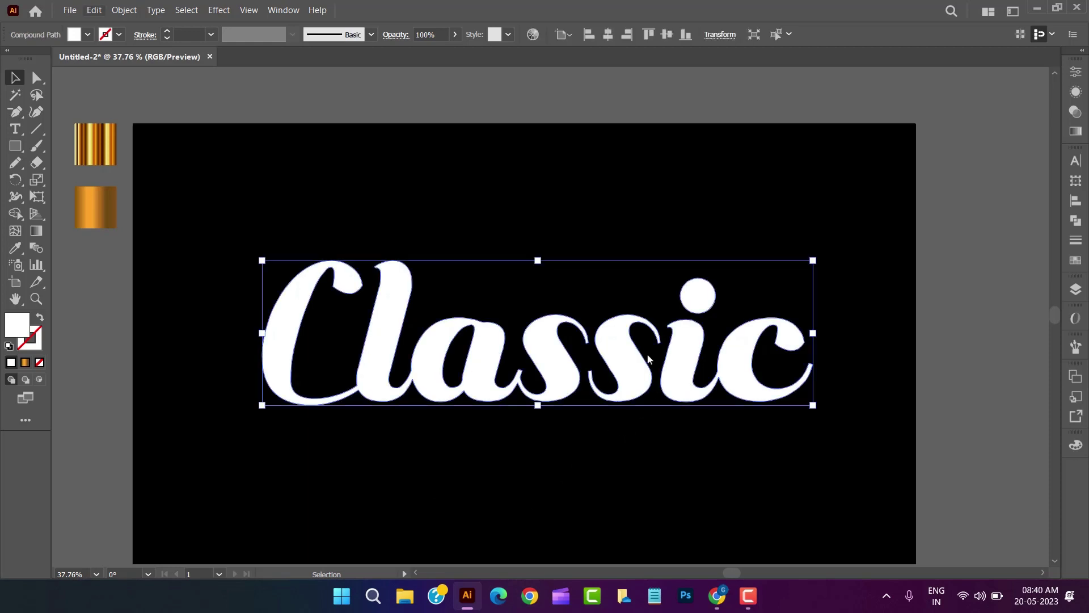
click(94, 11)
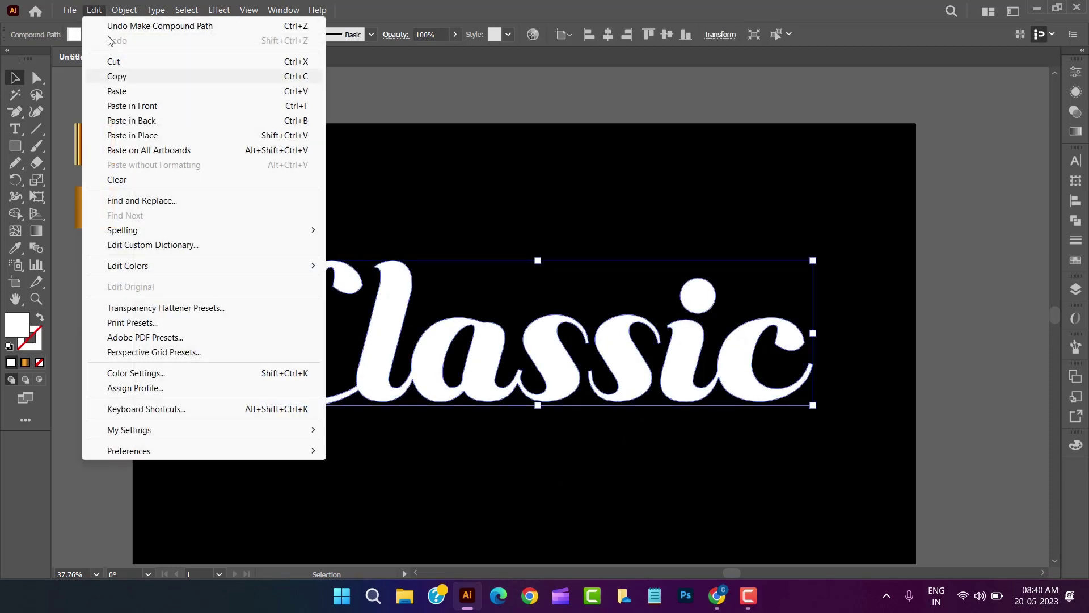
click(128, 80)
click(95, 10)
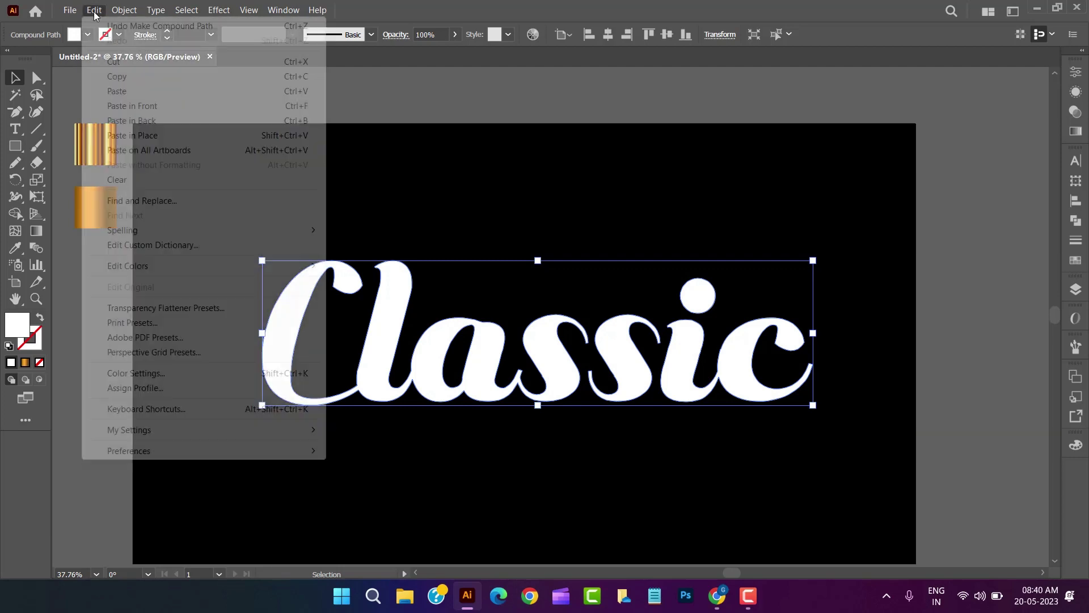
click(118, 92)
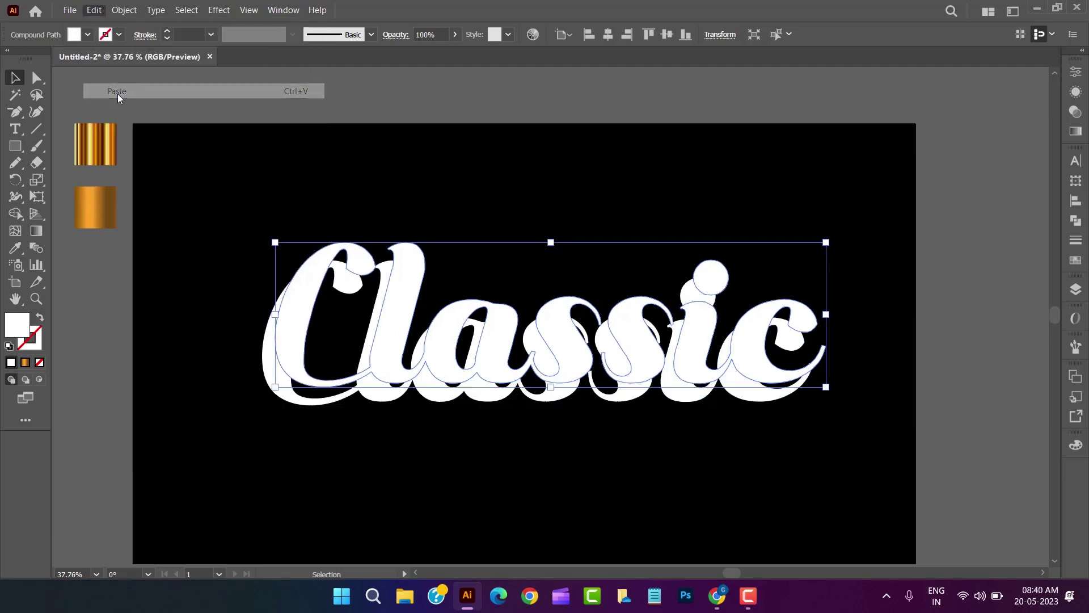
click(94, 11)
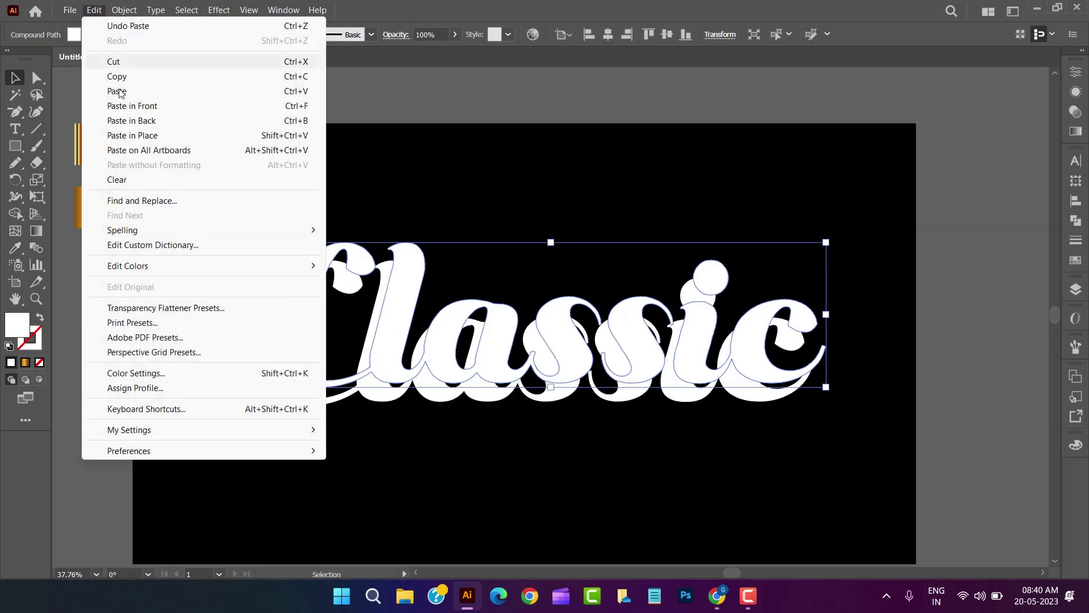
click(121, 95)
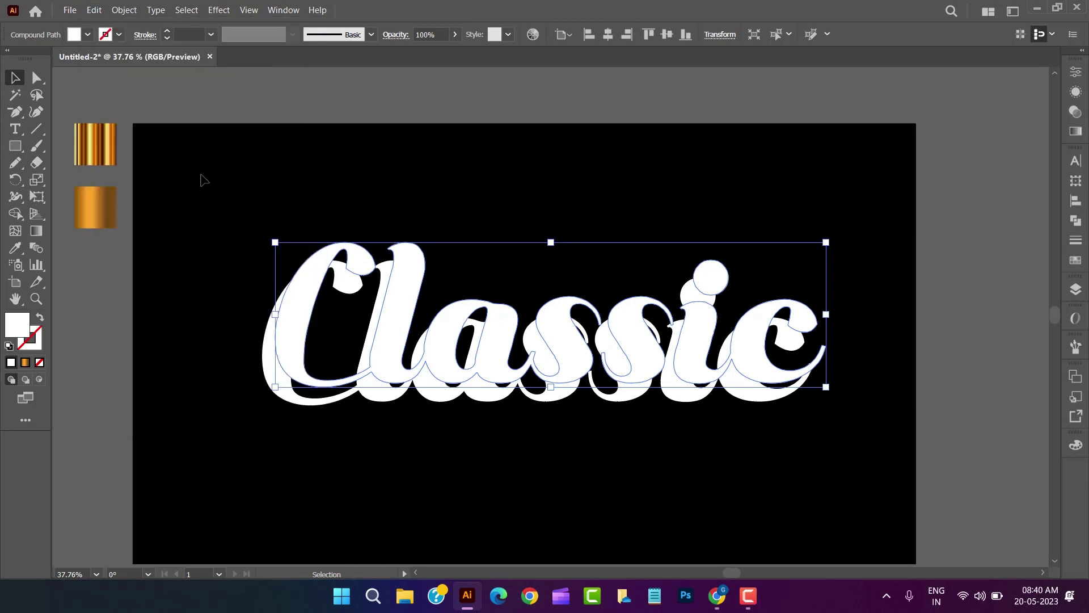
click(257, 208)
Scale the topmost duplicate proportionally to a width of 1230 px and place it near the artboard's upper edge
drag(400, 294, 408, 226)
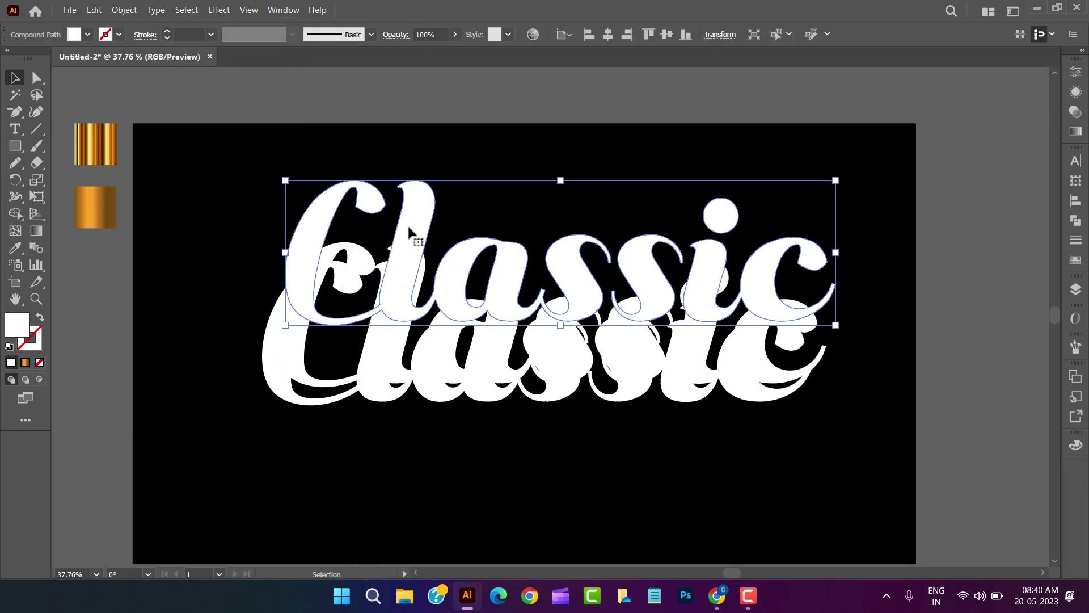
click(1077, 182)
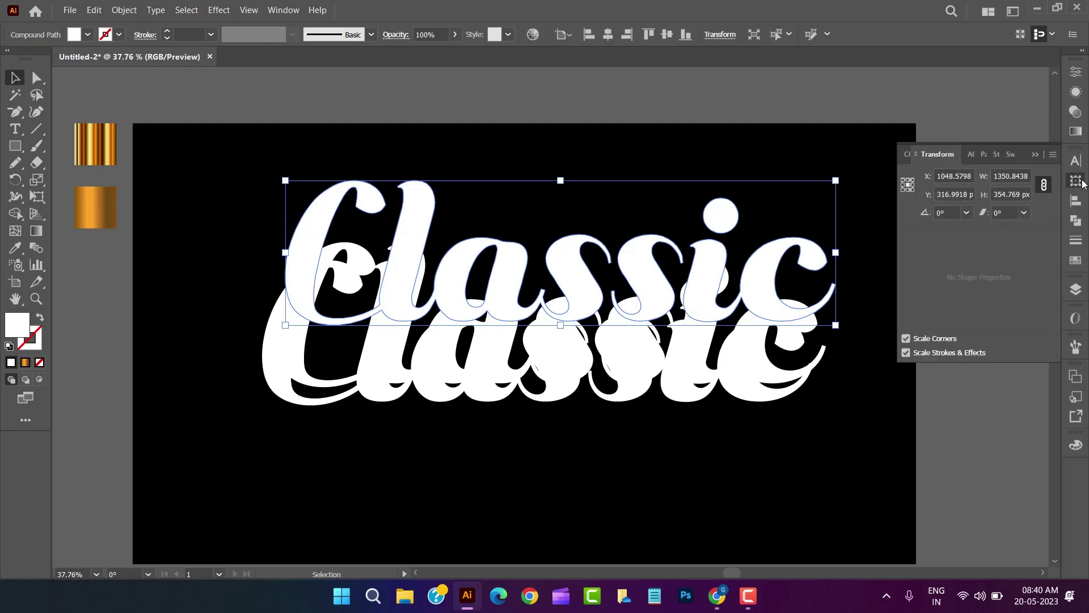
double_click(1017, 176)
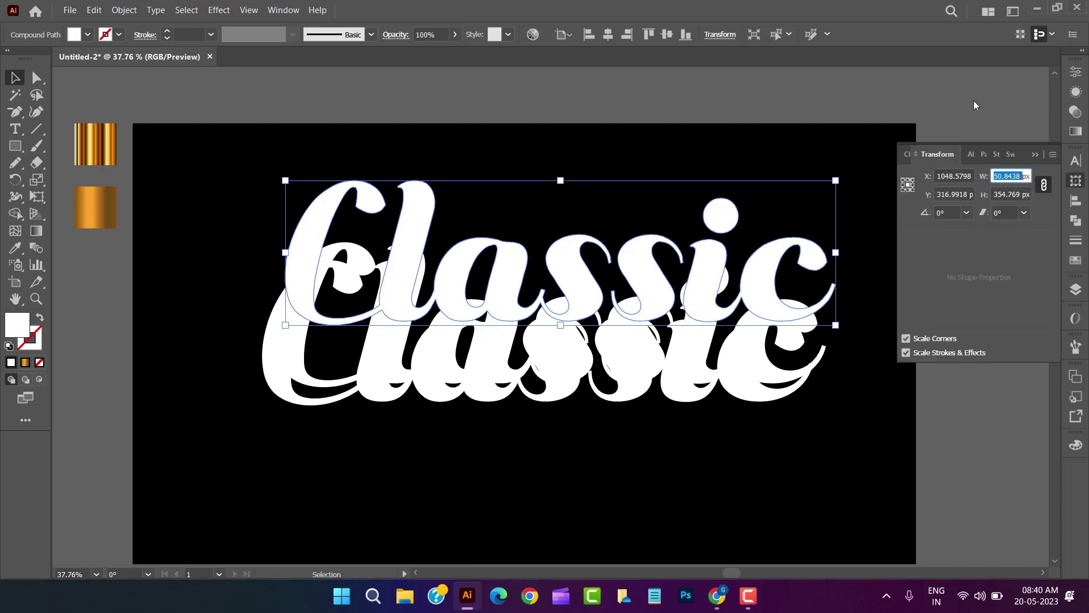
text(1325)
key(Return)
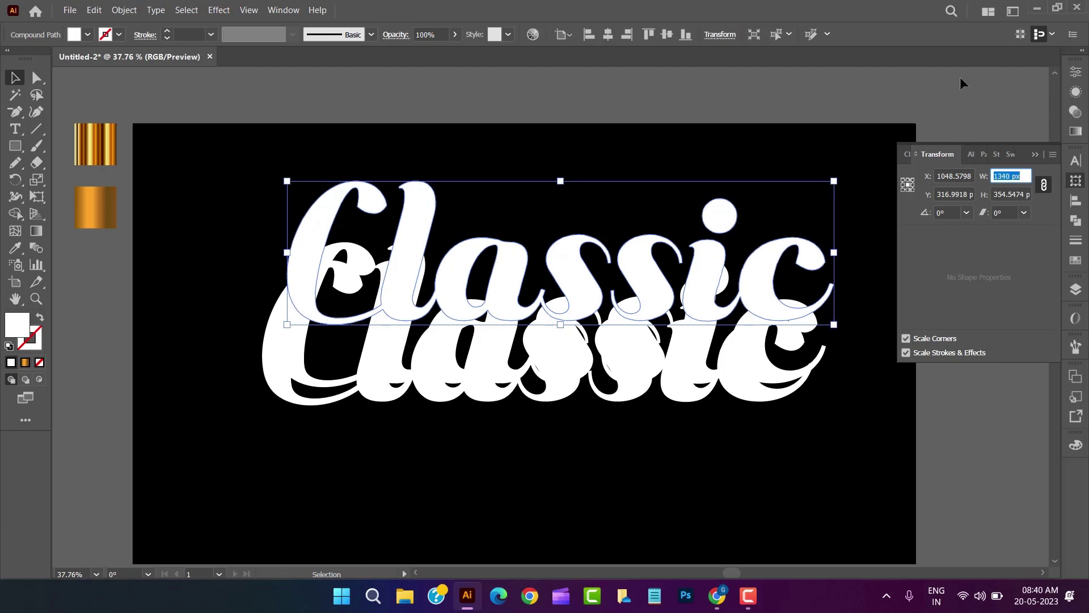
key(Down)
key(Down)
key(Down)
key(Down)
key(Down)
key(Down)
key(Down)
key(Down)
key(Down)
key(Down)
key(Down)
key(Down)
key(Down)
key(Down)
key(Down)
key(Down)
key(Down)
key(Down)
key(Down)
key(Down)
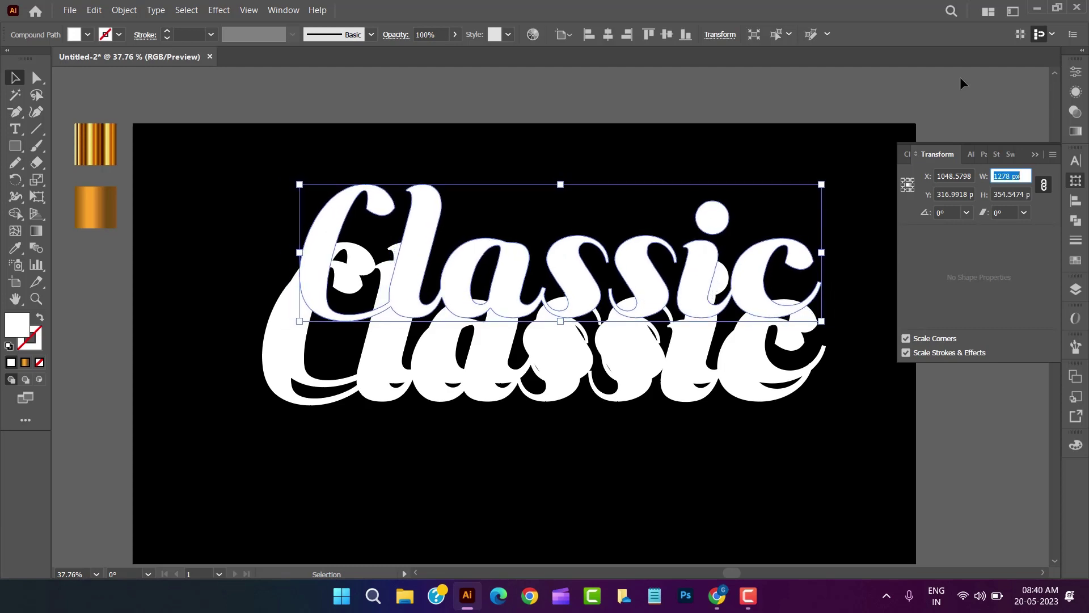
key(Down)
key(Down)
key(Down)
key(Down)
key(Down)
key(Down)
key(Down)
key(Down)
key(Down)
key(Down)
key(Down)
key(Down)
key(Down)
key(Down)
key(Down)
key(Down)
key(Down)
key(Down)
key(Down)
key(Down)
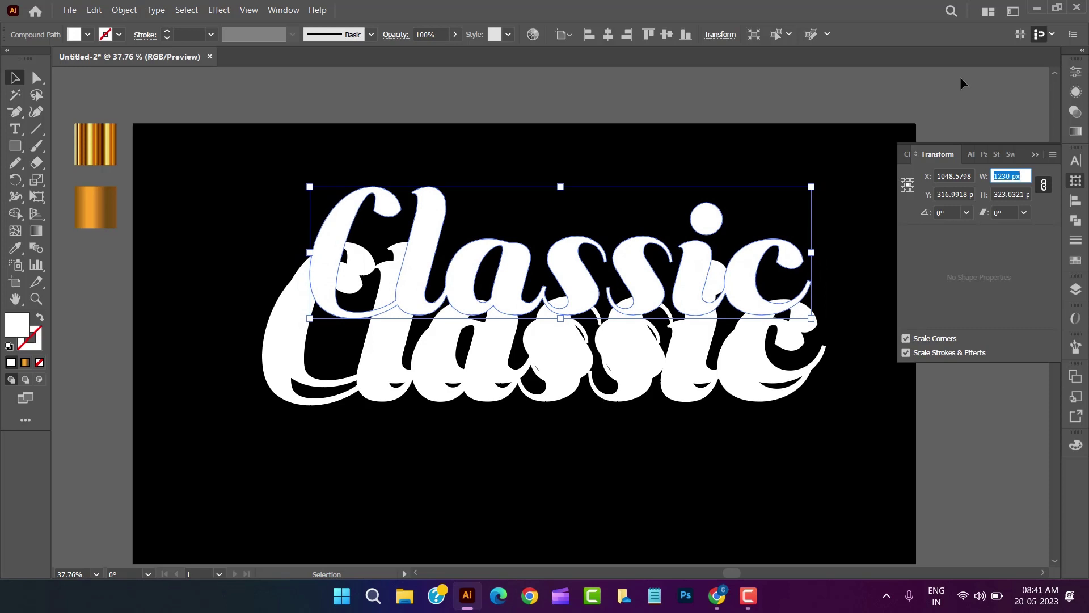
click(1075, 182)
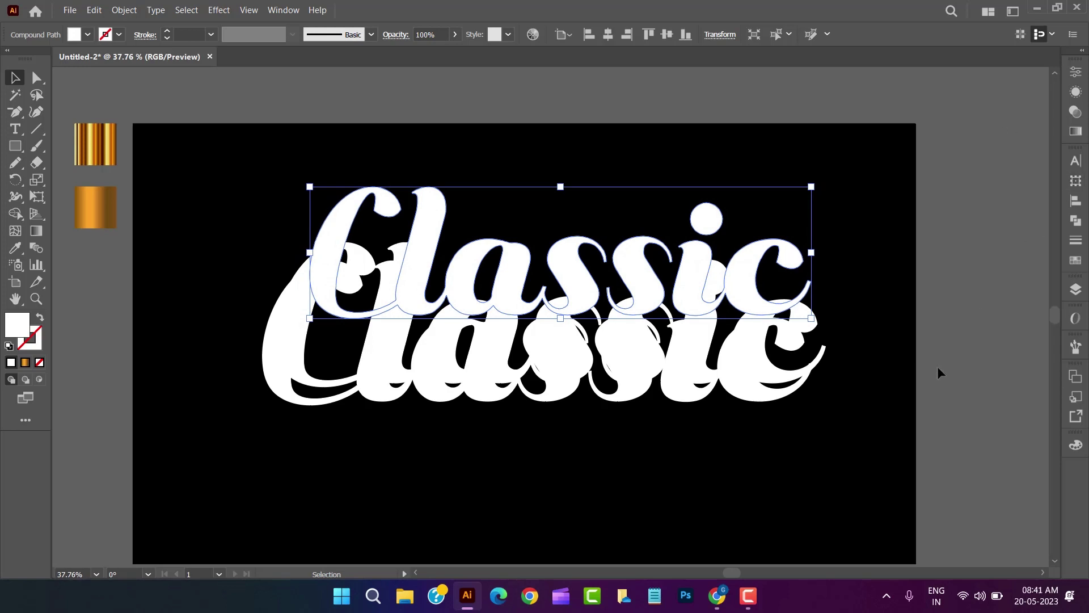
drag(735, 273, 757, 228)
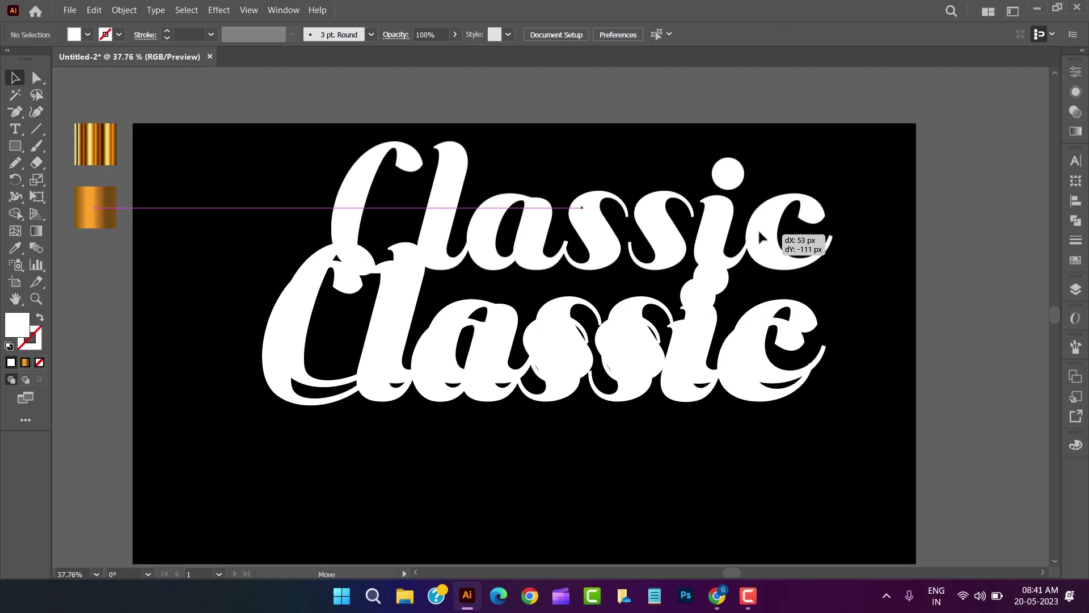
Move the full-size duplicate to the right of the original word and bring it to the front
click(729, 286)
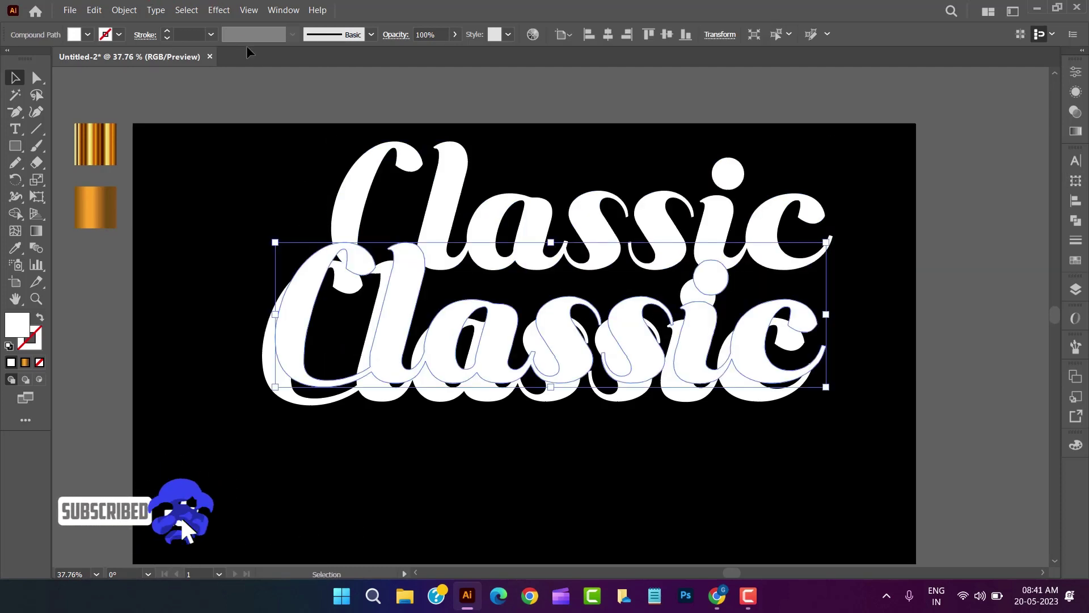
drag(747, 347, 836, 333)
right_click(836, 332)
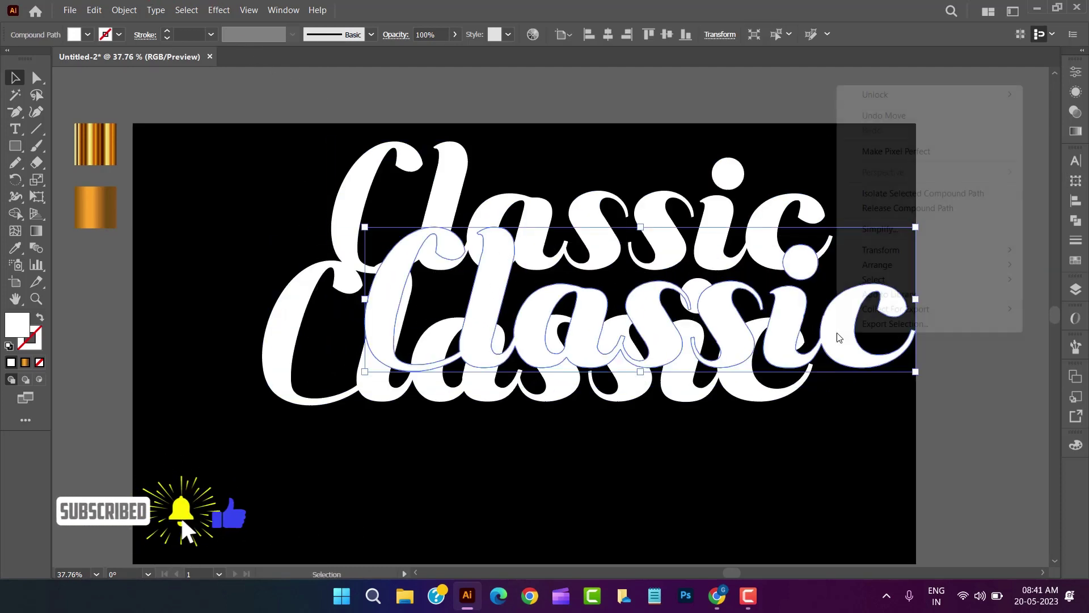
mouse_move(885, 264)
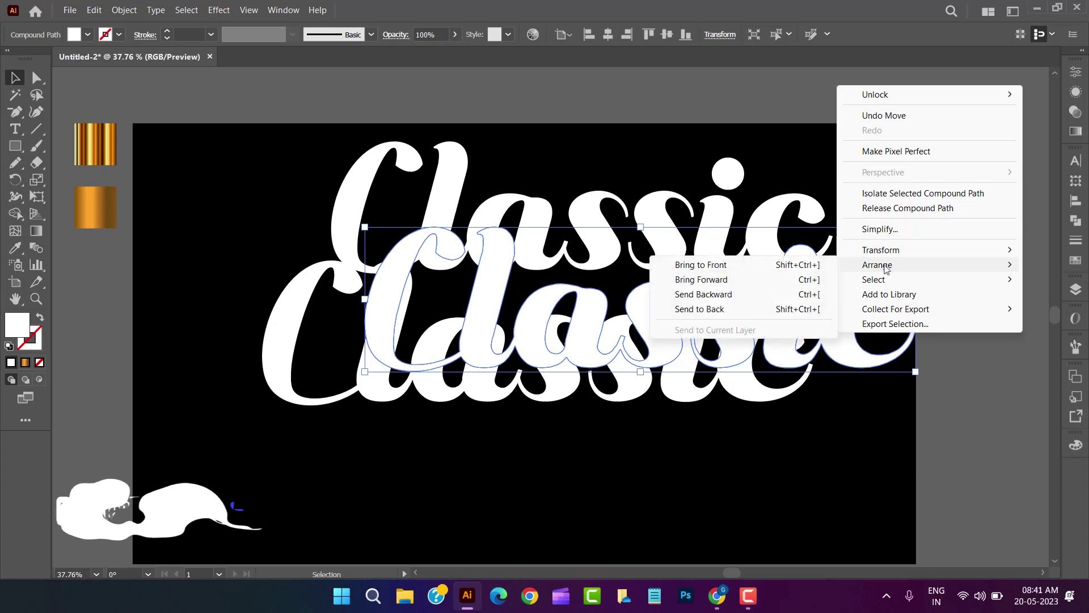
click(815, 266)
Overlap the full-size and smaller duplicates above the original word and align their centres vertically and horizontally
drag(850, 334, 789, 287)
click(908, 265)
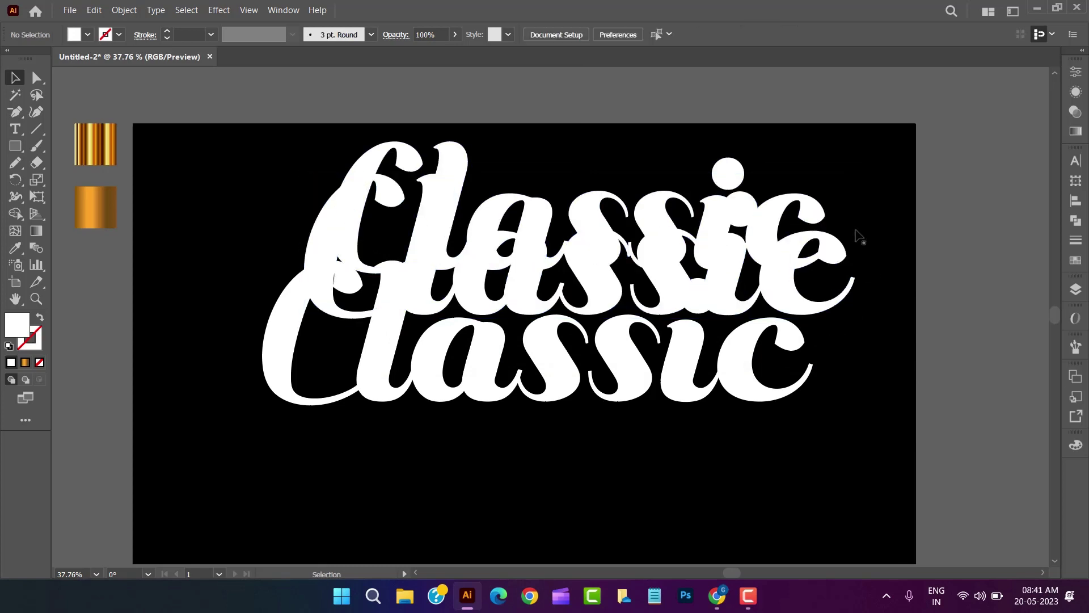
click(815, 211)
drag(833, 275, 796, 262)
click(840, 310)
shift+click(823, 249)
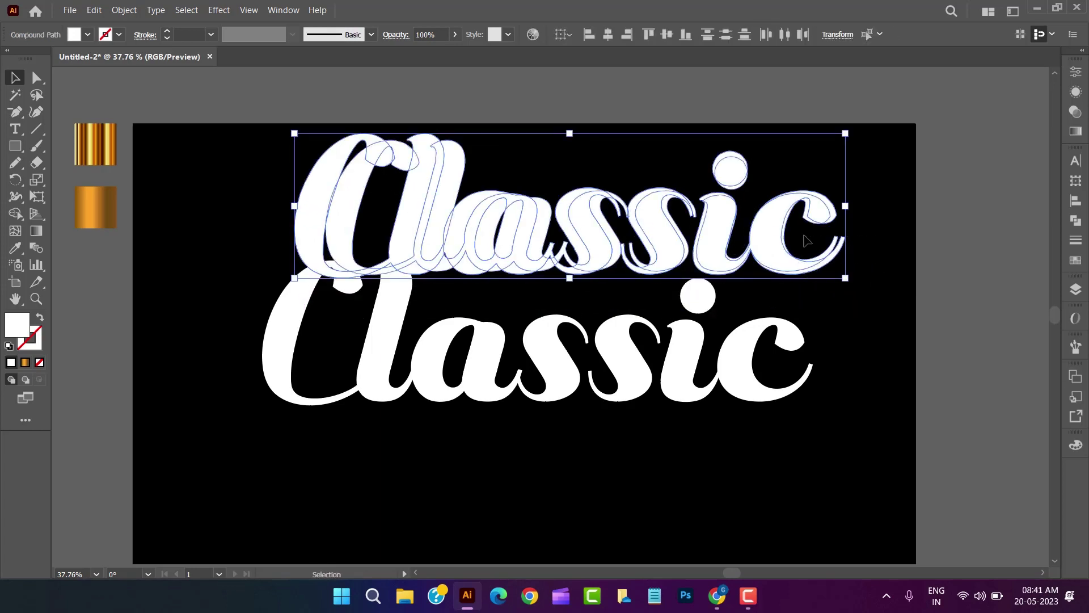
click(665, 34)
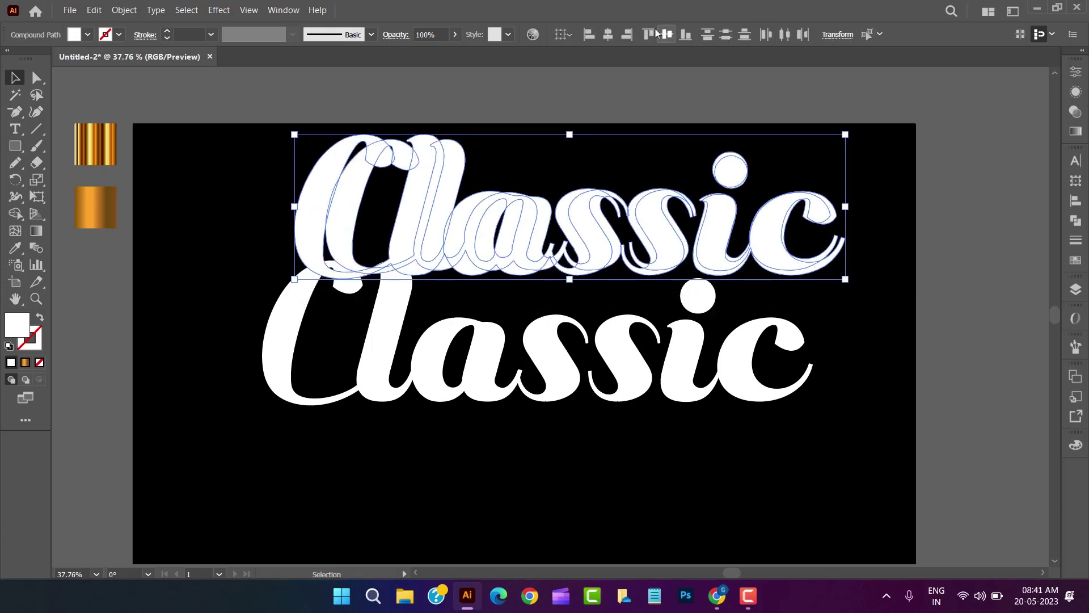
click(608, 36)
click(644, 79)
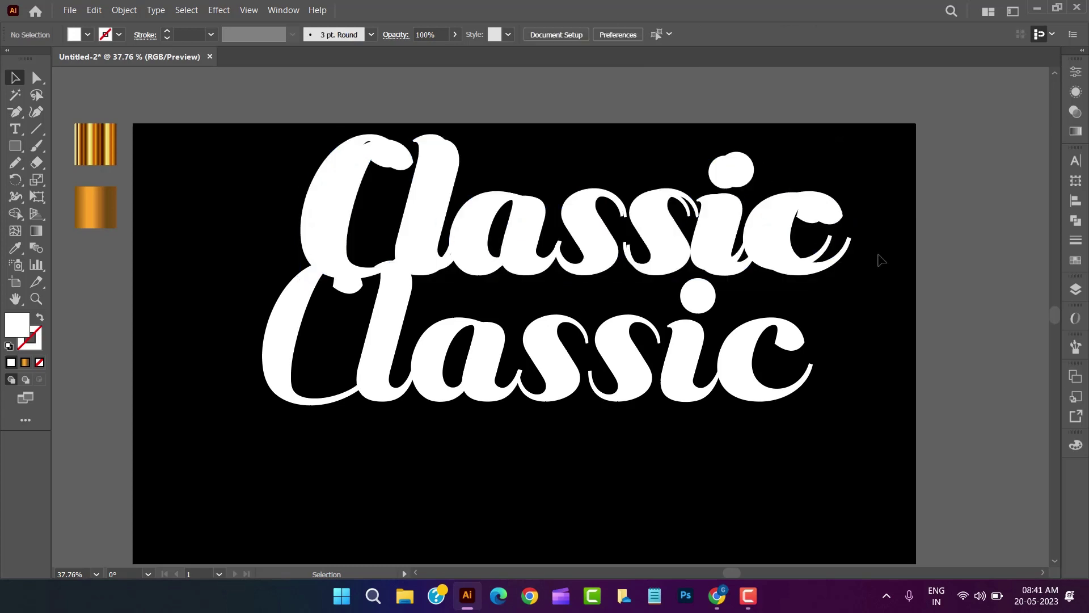
Scale the larger duplicate down slightly about its centre so it fits closer around the smaller one
click(843, 257)
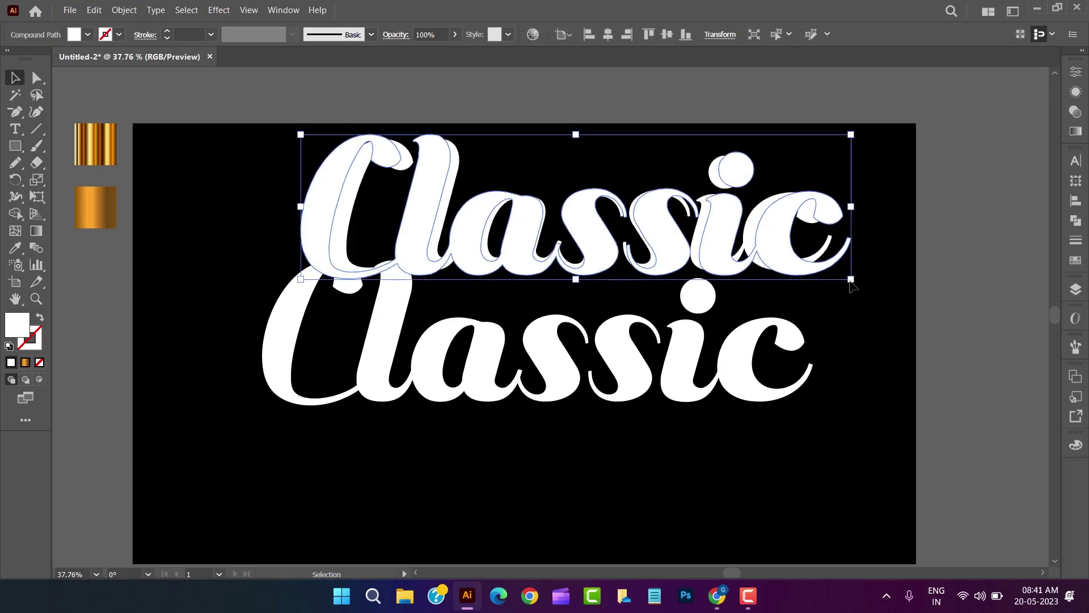
drag(851, 280, 816, 229)
click(900, 261)
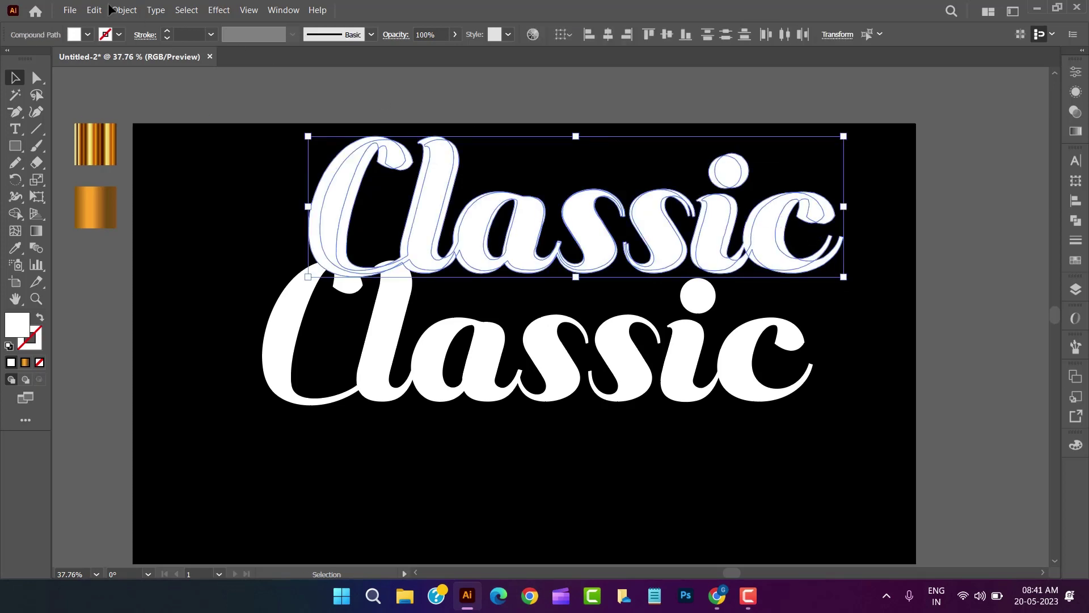
Select the two overlapping upper "Classic" duplicates and set the blend spacing to Specified Steps
click(211, 168)
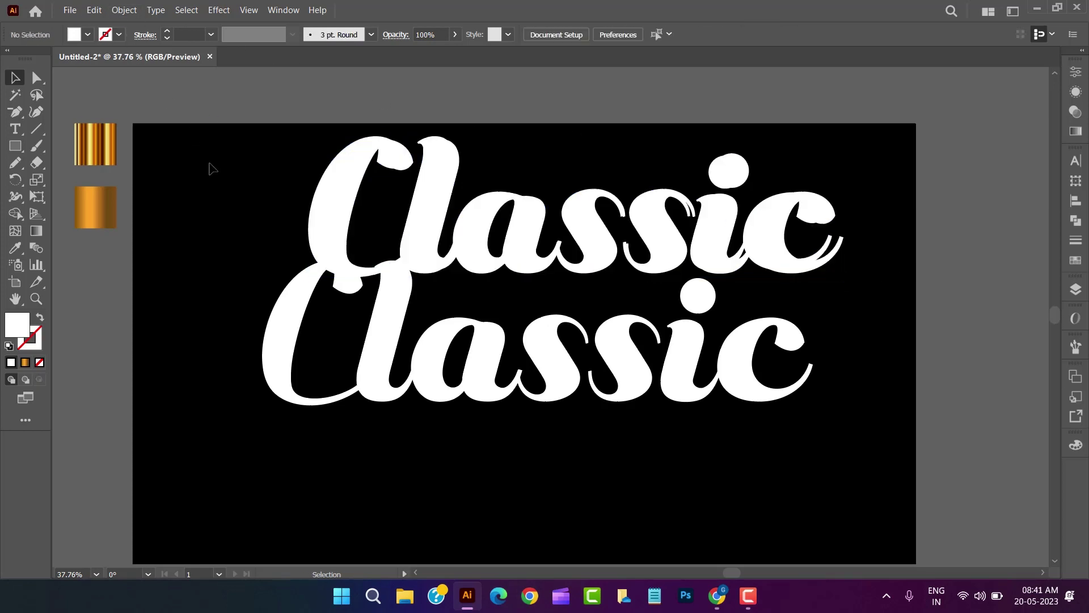
drag(302, 102, 463, 189)
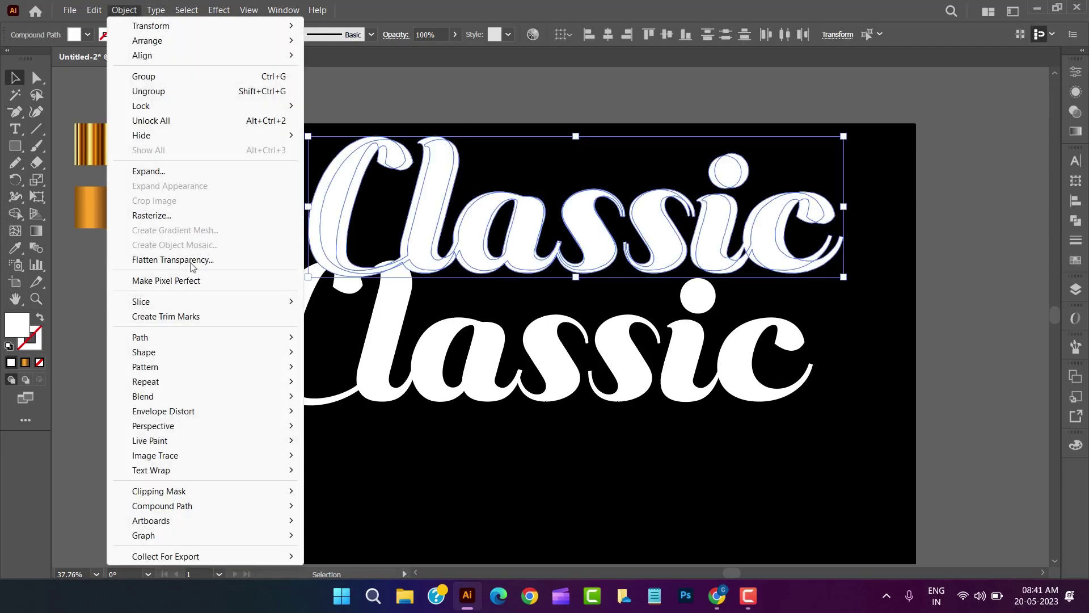
mouse_move(220, 390)
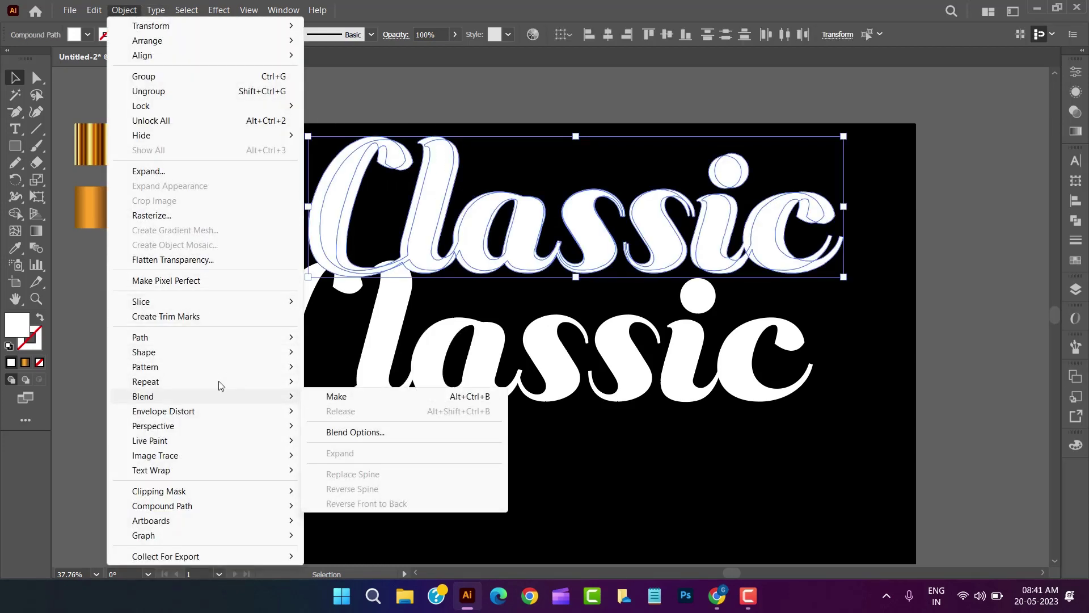
click(351, 437)
click(593, 122)
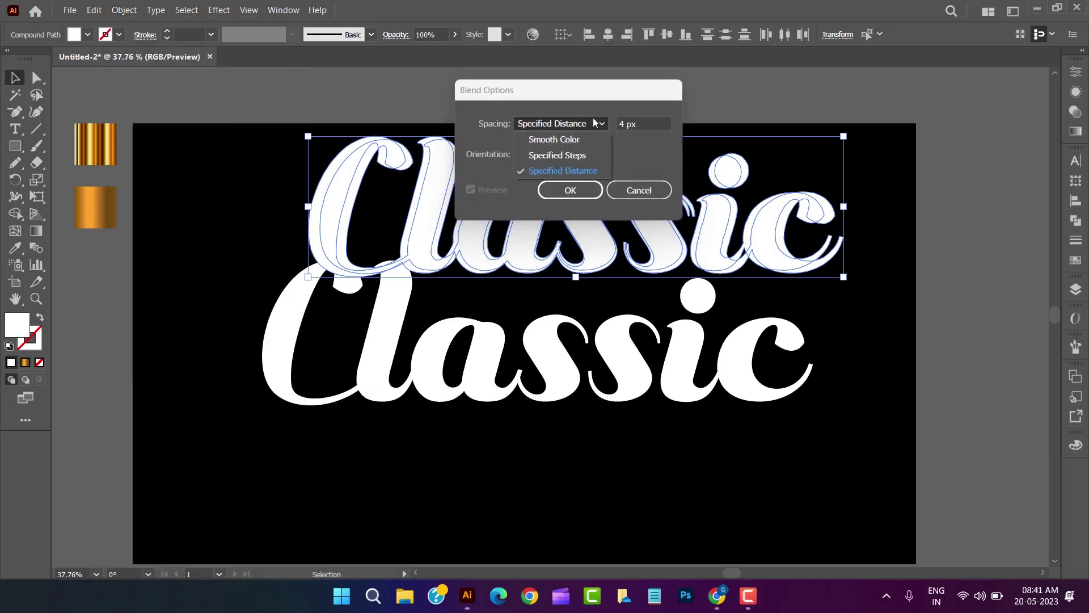
click(573, 171)
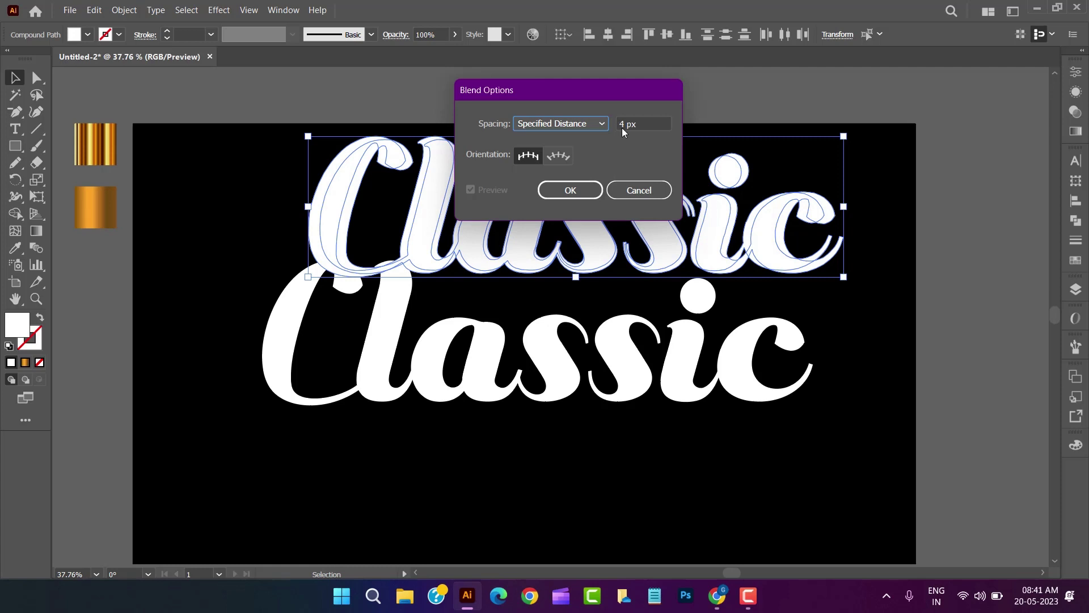
click(586, 124)
click(583, 151)
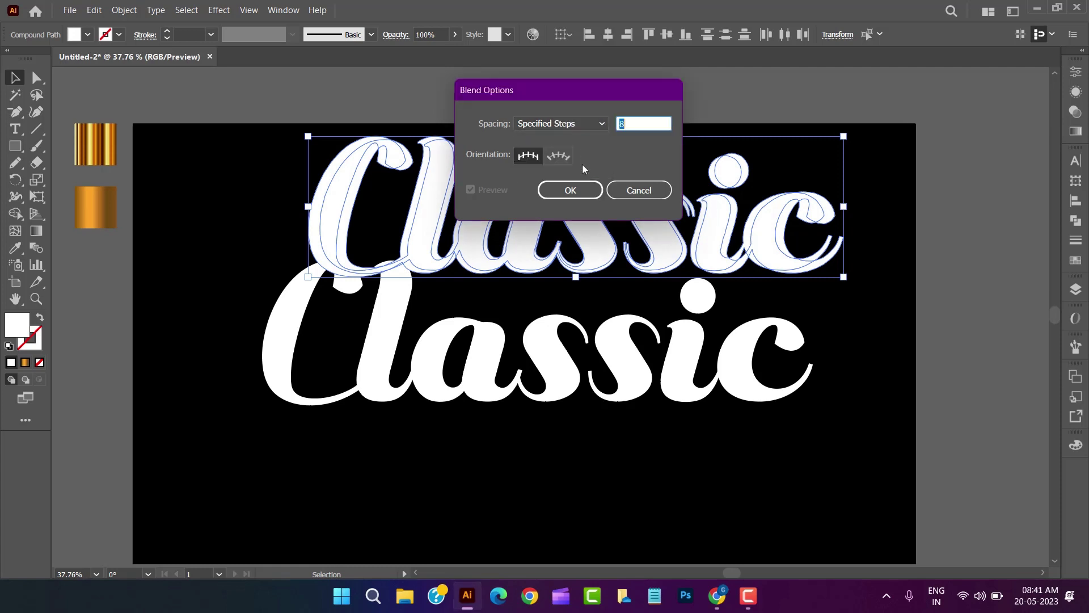
click(580, 192)
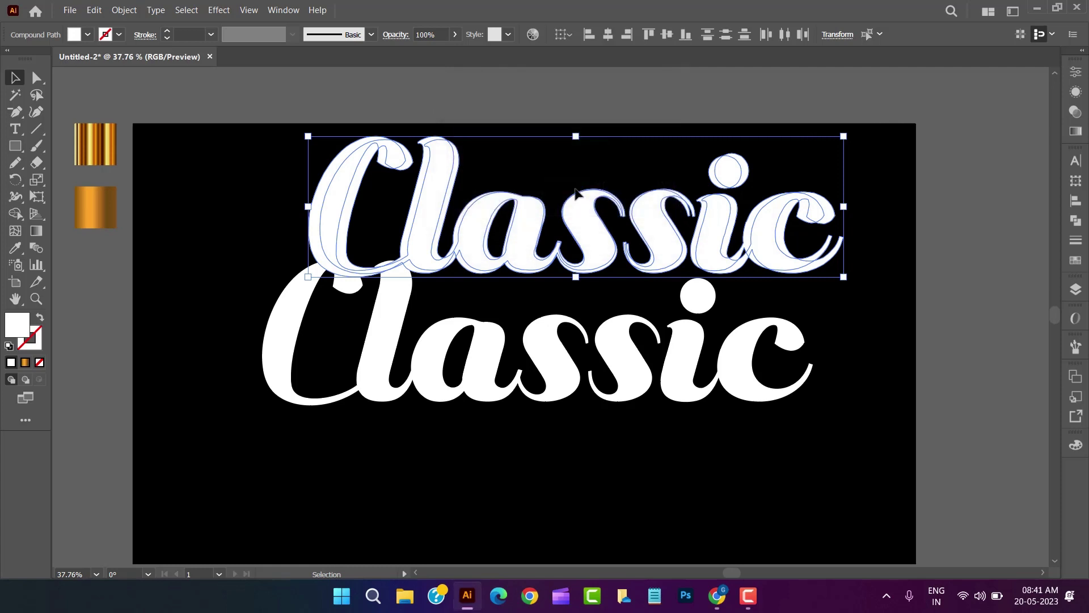
Make a blend from the two overlapping duplicates and deselect it
click(121, 15)
mouse_move(227, 396)
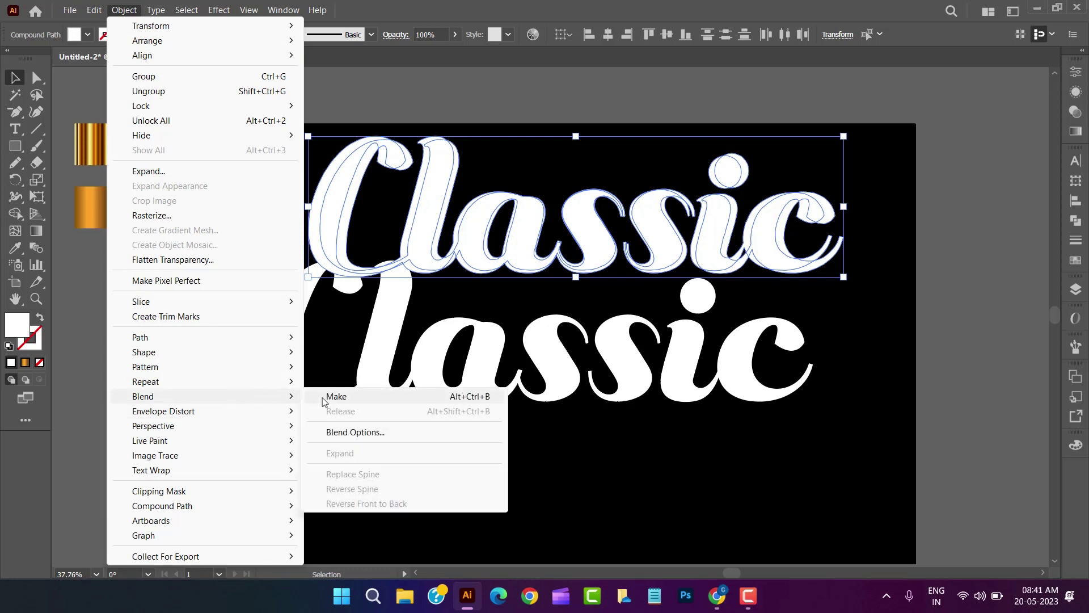
click(336, 397)
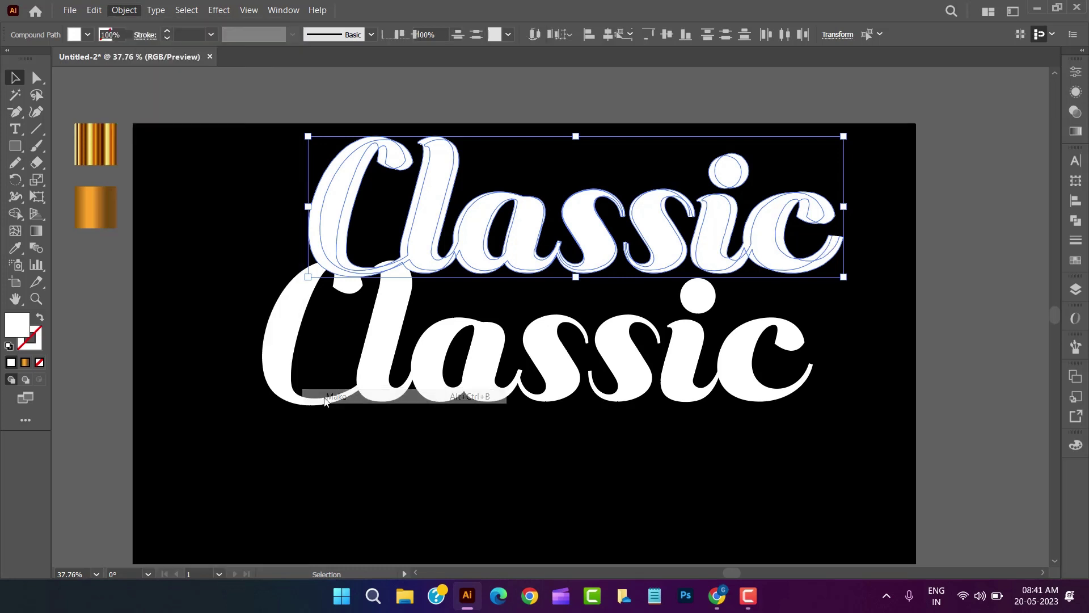
click(254, 223)
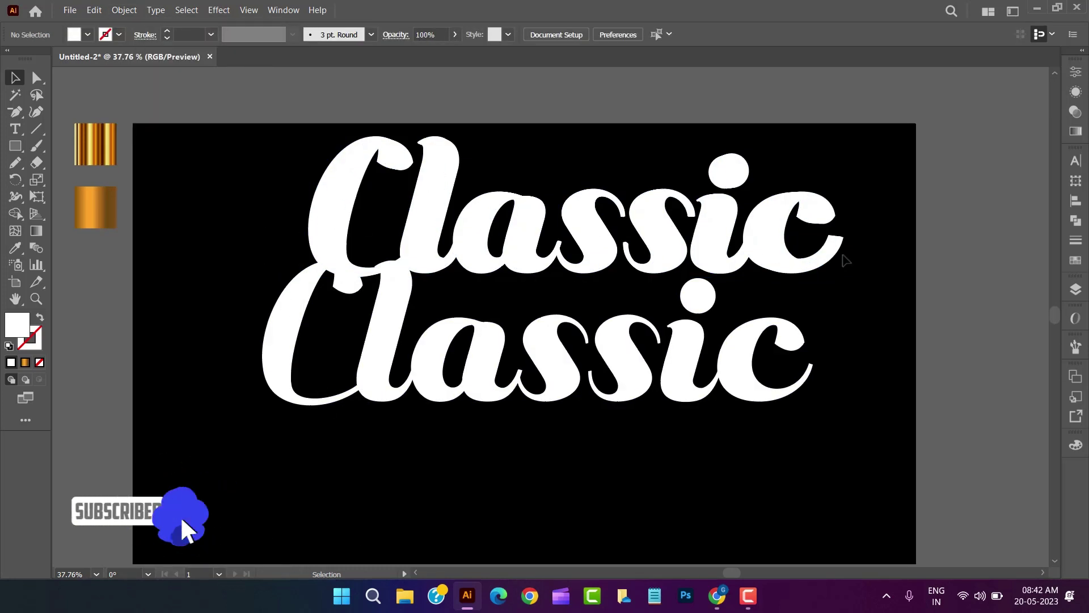
Expand the upper blended word with both object and fill included
click(807, 221)
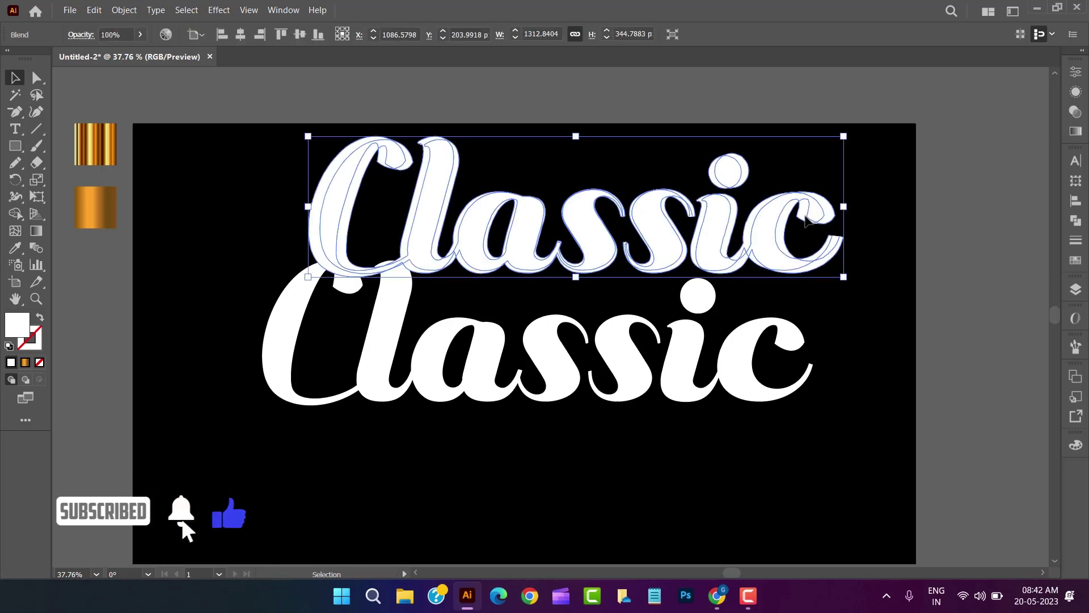
click(125, 9)
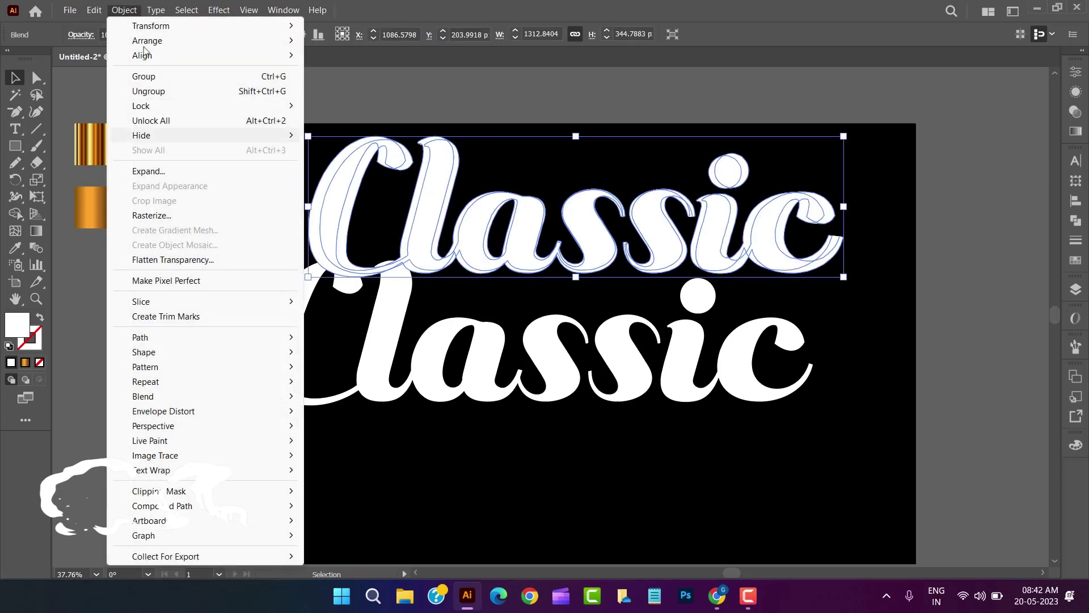
click(176, 171)
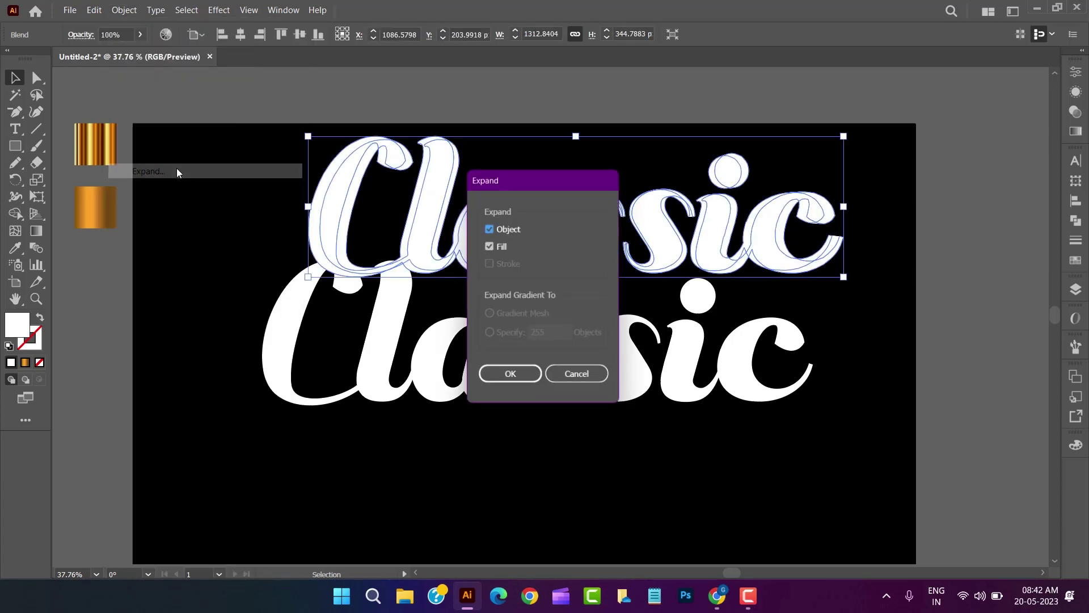
click(503, 378)
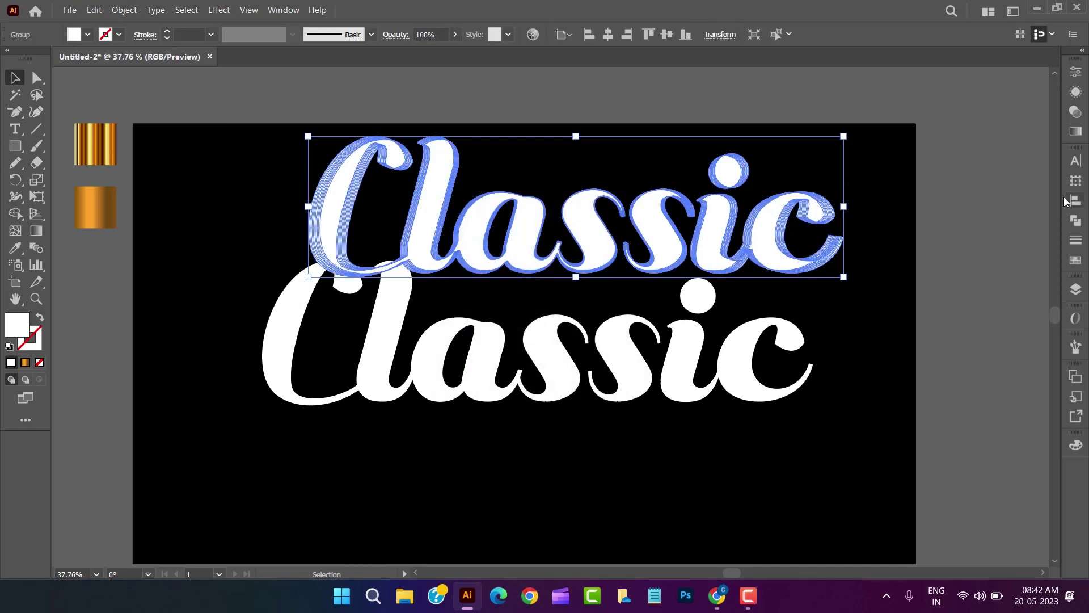
Unite the expanded blend shapes into a single outline with Pathfinder
click(1074, 225)
click(910, 193)
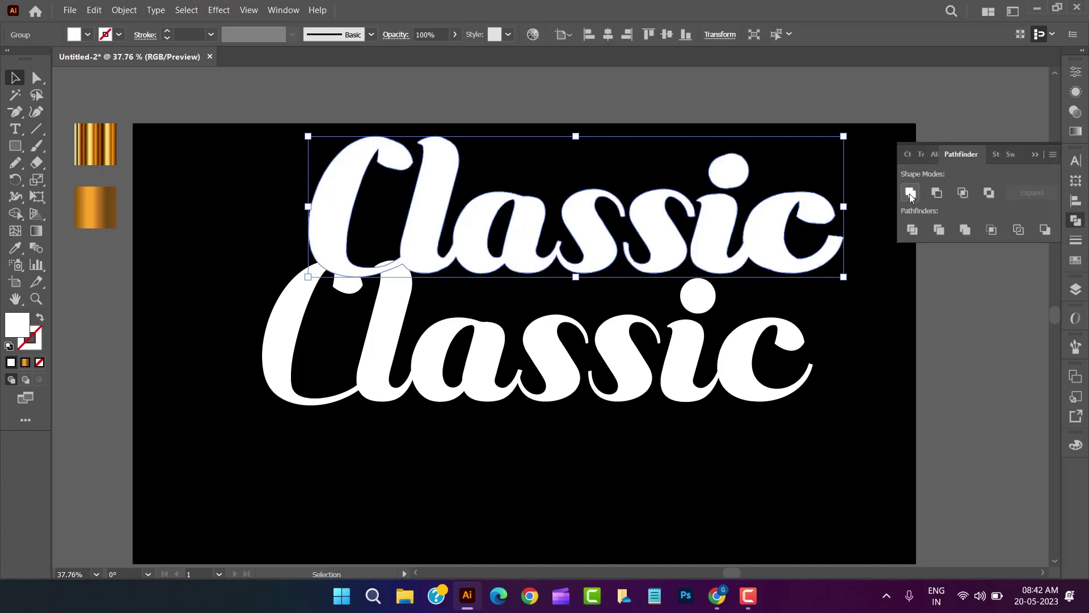
click(1075, 222)
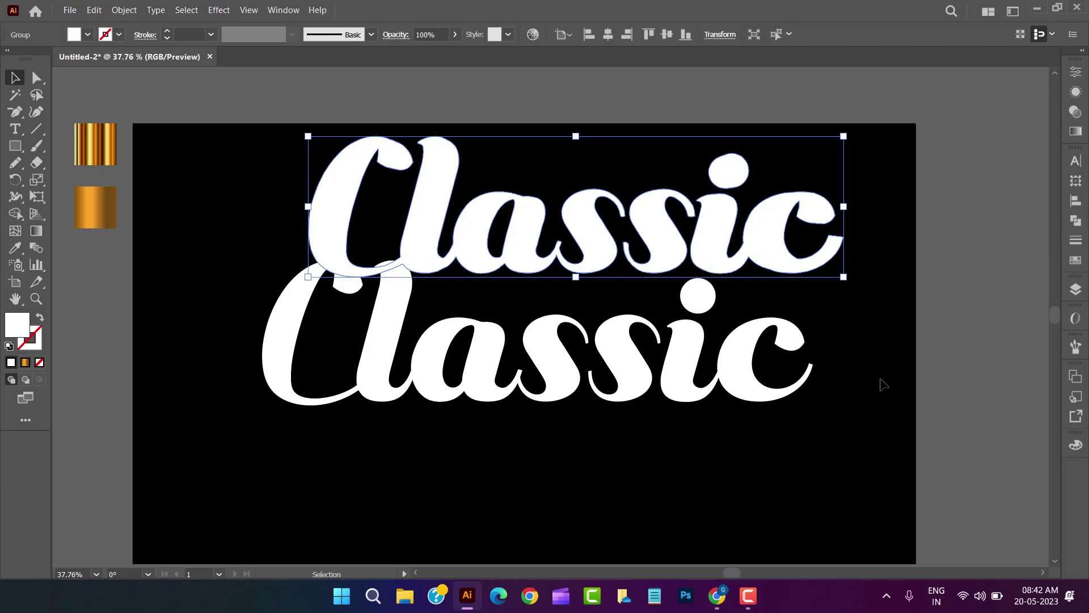
Move the original word to the artboard's lower part and bring the united word down to the middle
click(789, 456)
drag(732, 374, 707, 510)
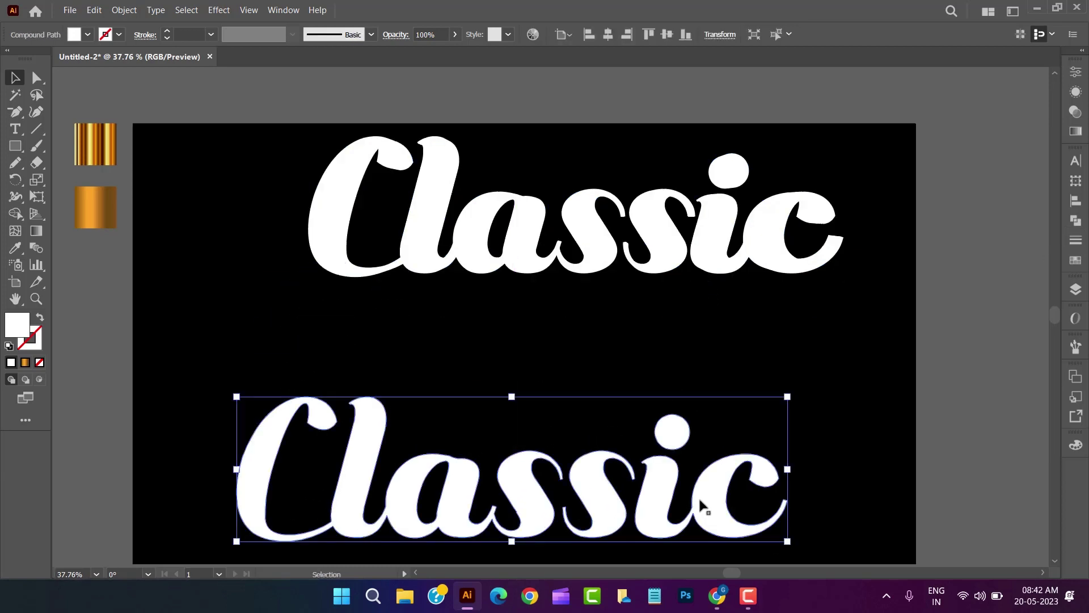
drag(522, 264, 516, 340)
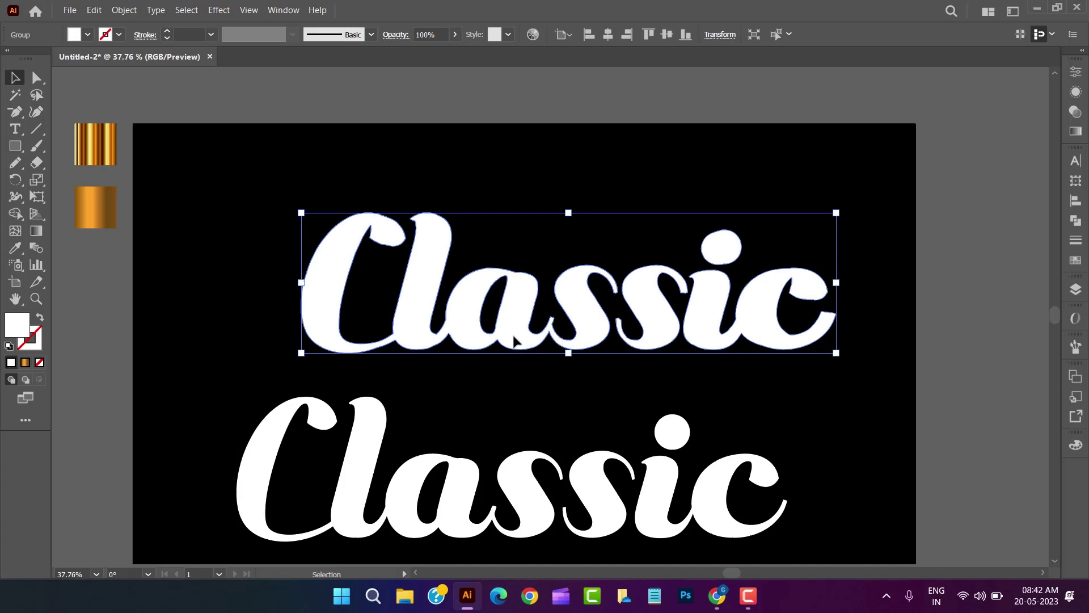
Apply the striped gold gradient from the upper sample square to the united word with the Eyedropper
click(15, 248)
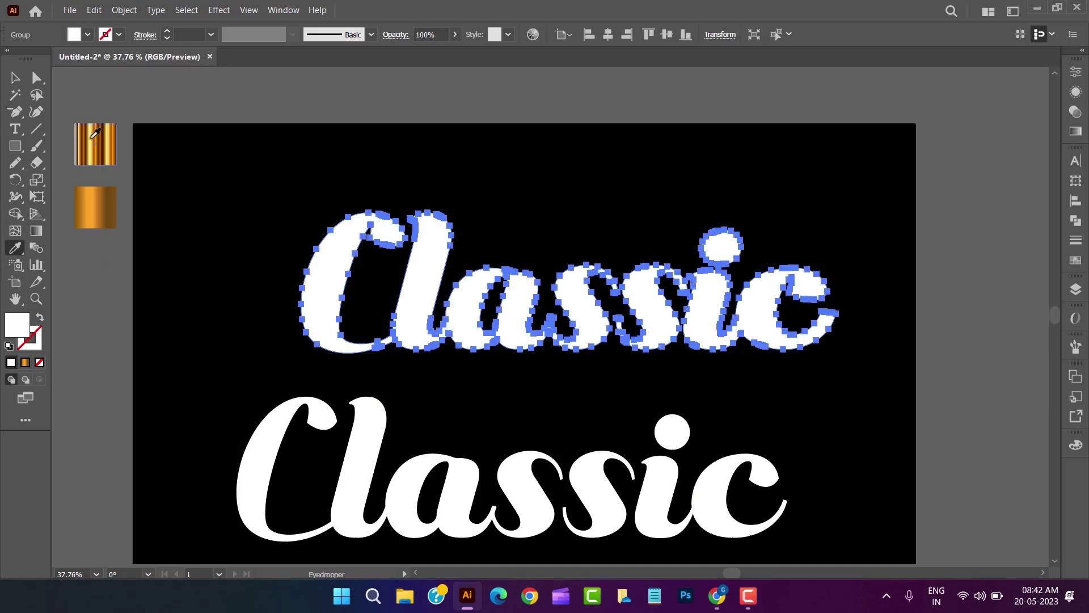
click(96, 133)
click(15, 78)
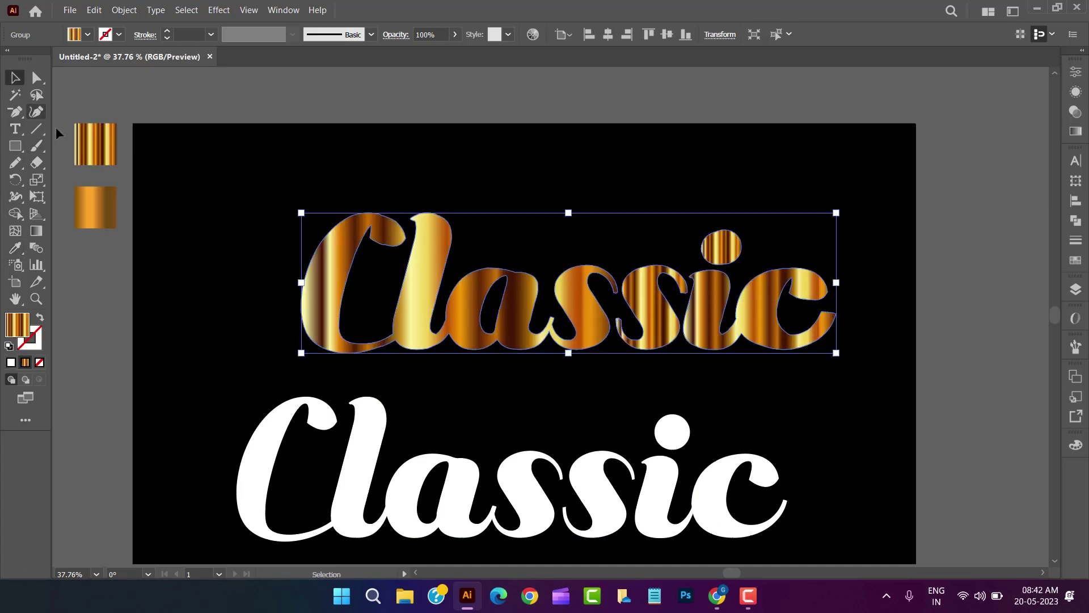
click(212, 299)
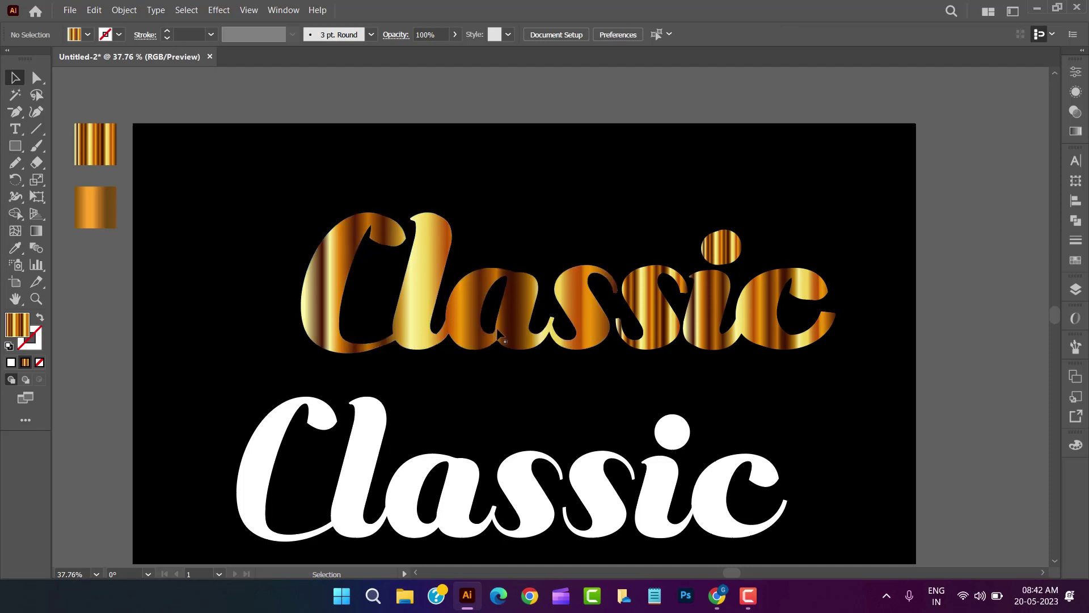
Shift the striped gold word slightly down and set its linear gradient angle to 90°
drag(498, 334, 495, 351)
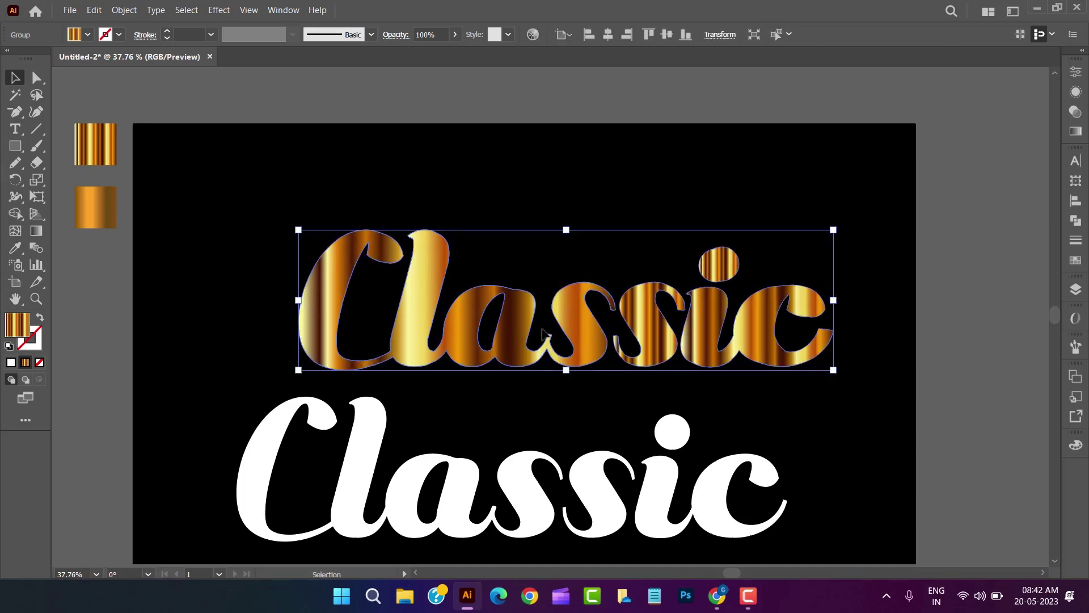
click(1076, 132)
click(1000, 126)
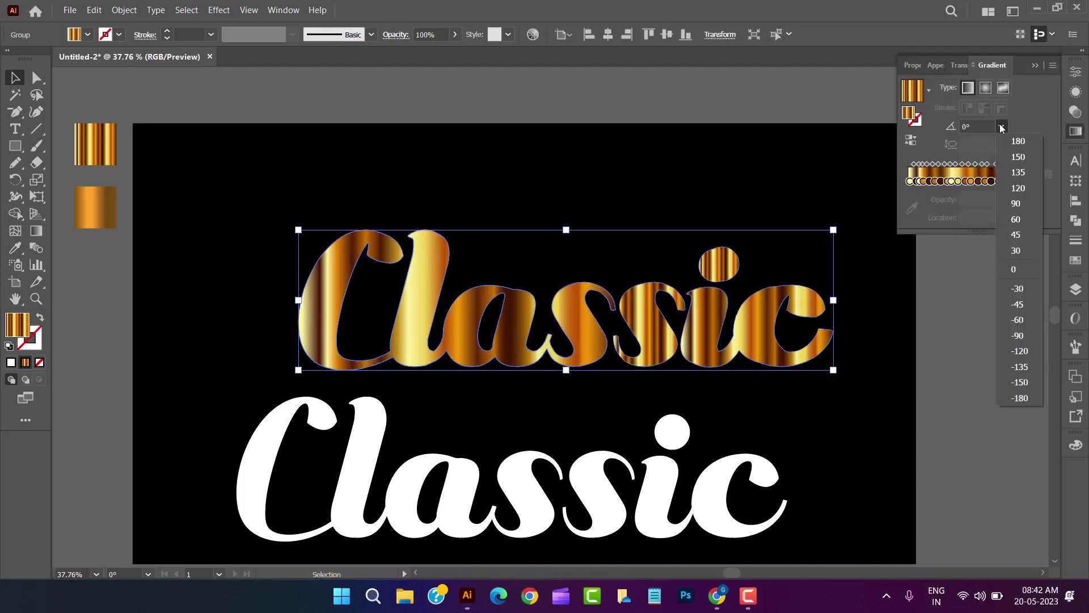
click(1018, 201)
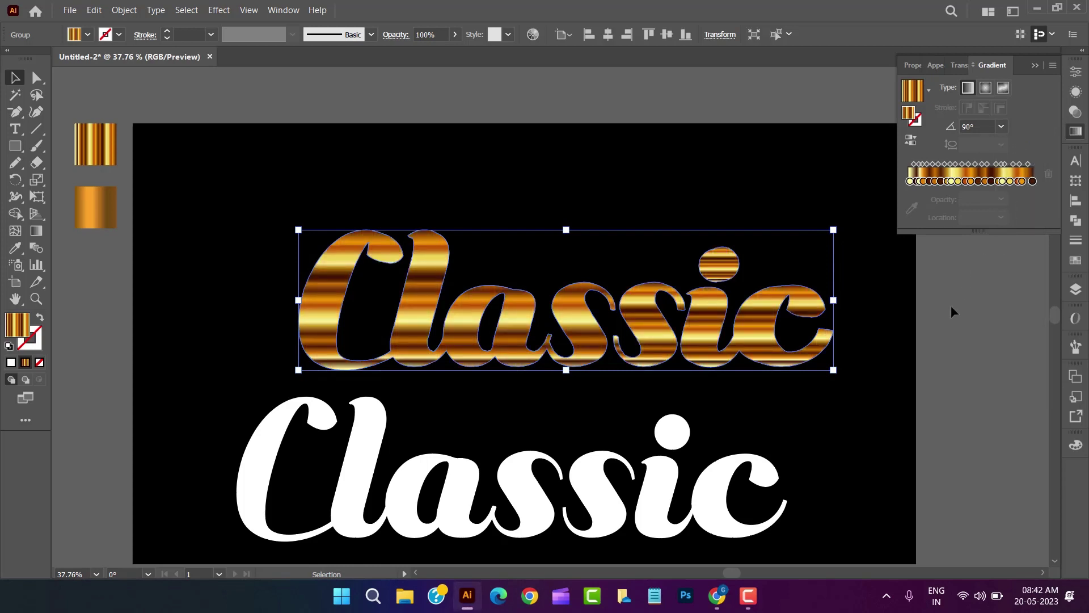
click(939, 322)
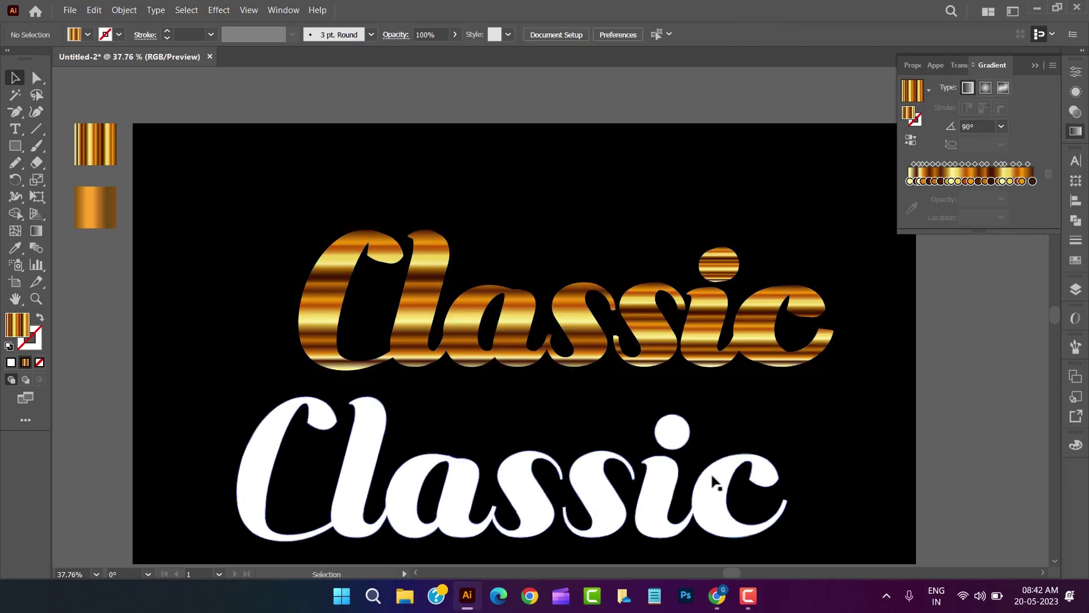
Bring the white original word to the front and lay it over the striped gold word, slightly offset down and left
drag(712, 474, 747, 441)
right_click(747, 441)
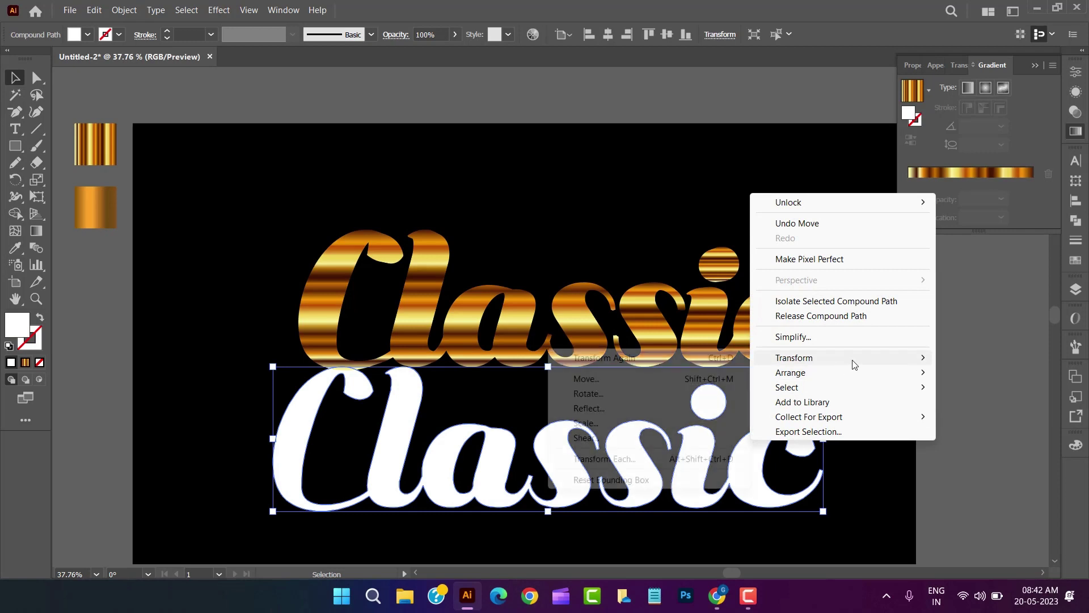
mouse_move(823, 372)
click(737, 372)
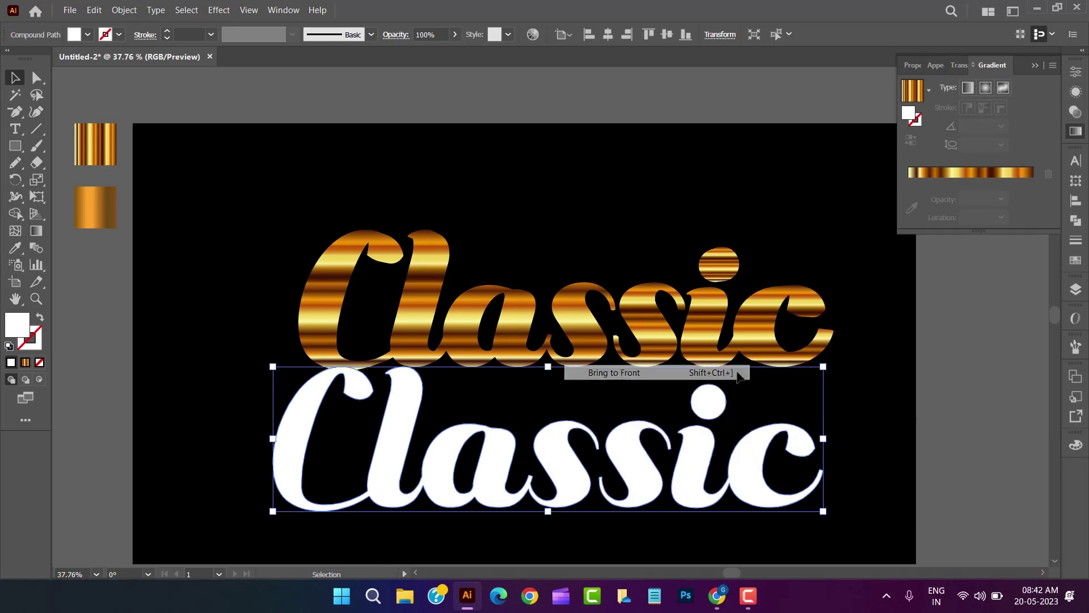
click(871, 432)
drag(796, 441, 806, 317)
Apply the smooth orange-brown gradient from the lower sample square to the front word with the Eyedropper
key(i)
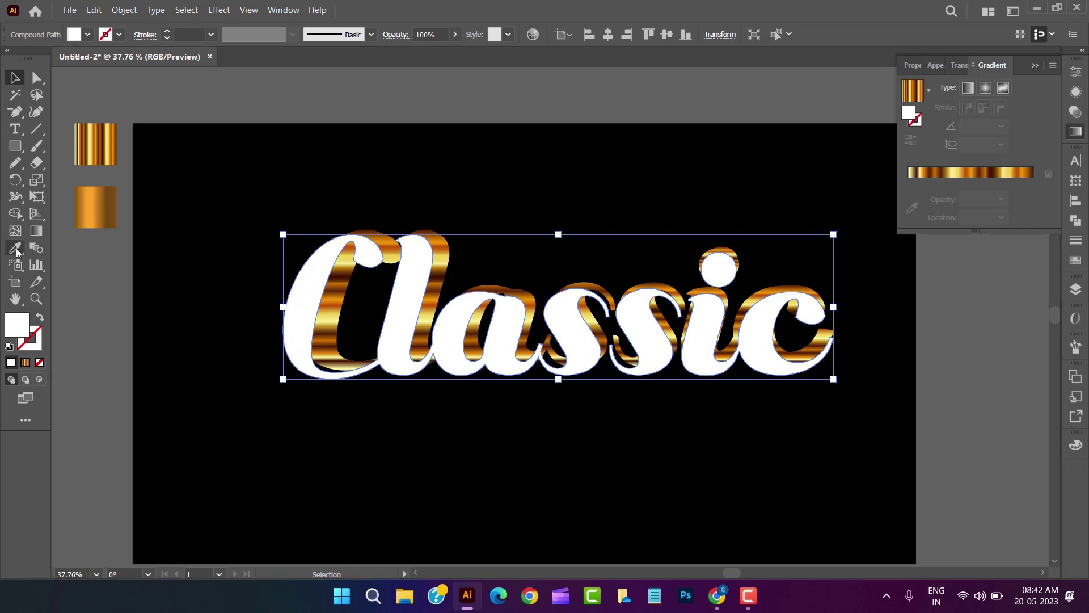
click(87, 198)
key(v)
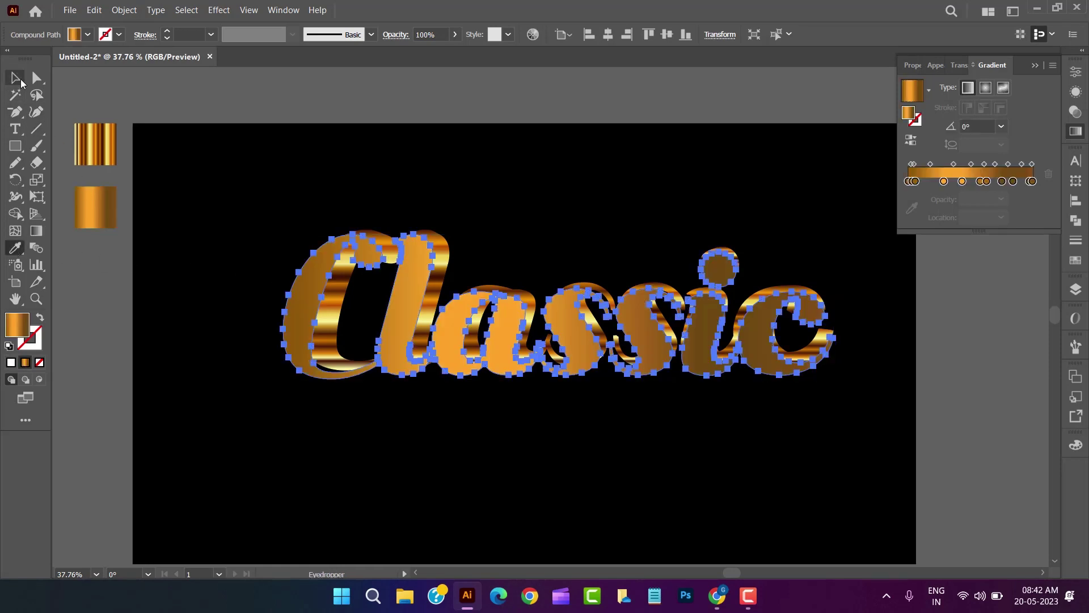
click(203, 205)
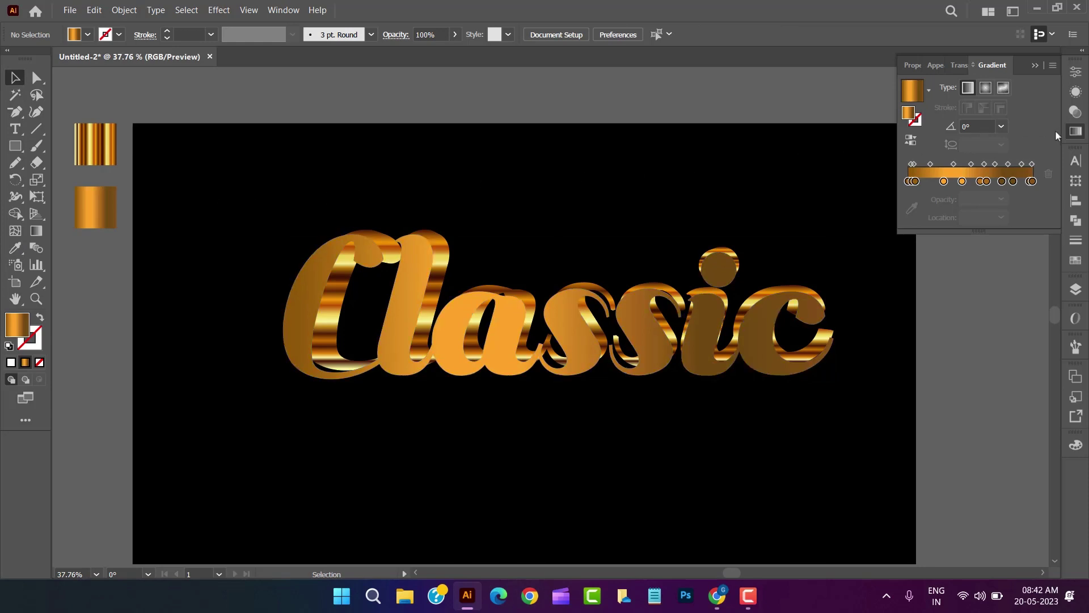
click(1075, 132)
Move the front word slightly up and nudge it horizontally so the striped word behind shows as an extruded right edge
click(42, 299)
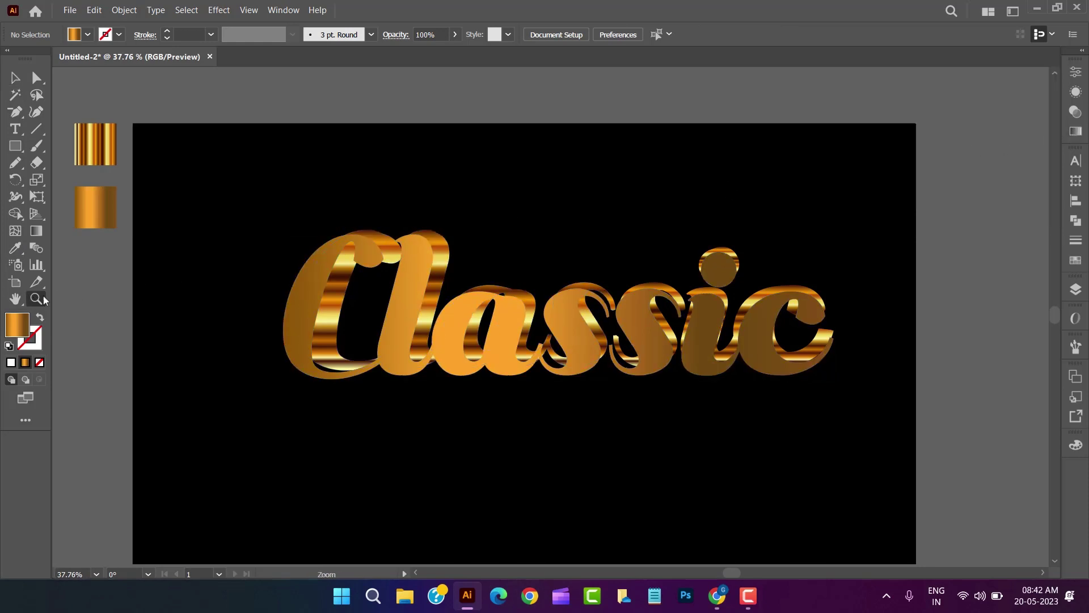
drag(536, 312, 595, 348)
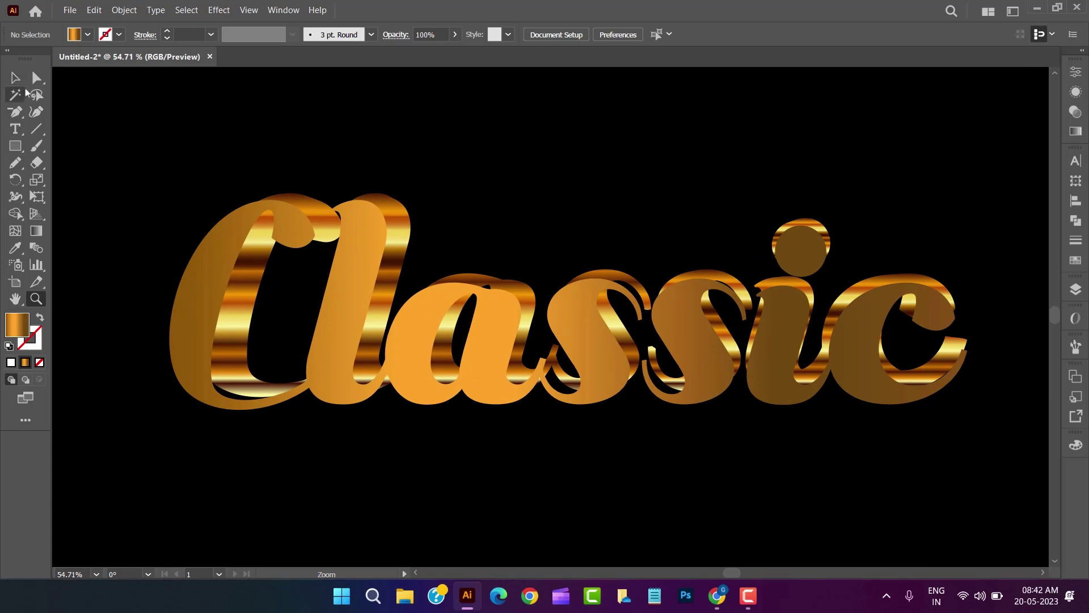
click(16, 77)
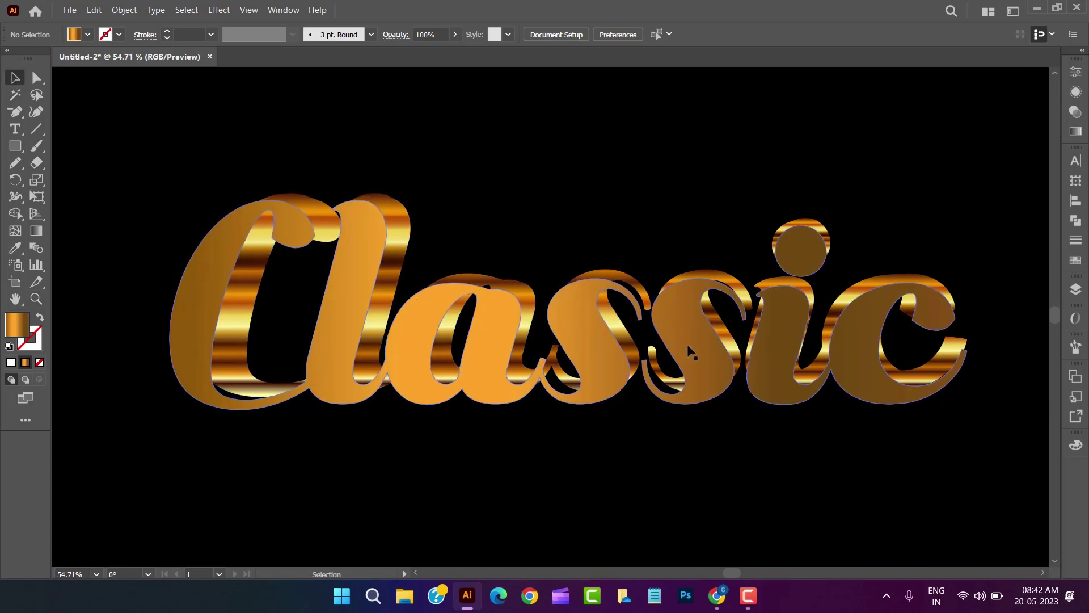
drag(686, 344, 692, 335)
key(Left)
key(Left)
key(Left)
key(Left)
key(Left)
key(Left)
key(Left)
key(Left)
key(Left)
key(Left)
key(Left)
key(Left)
key(Left)
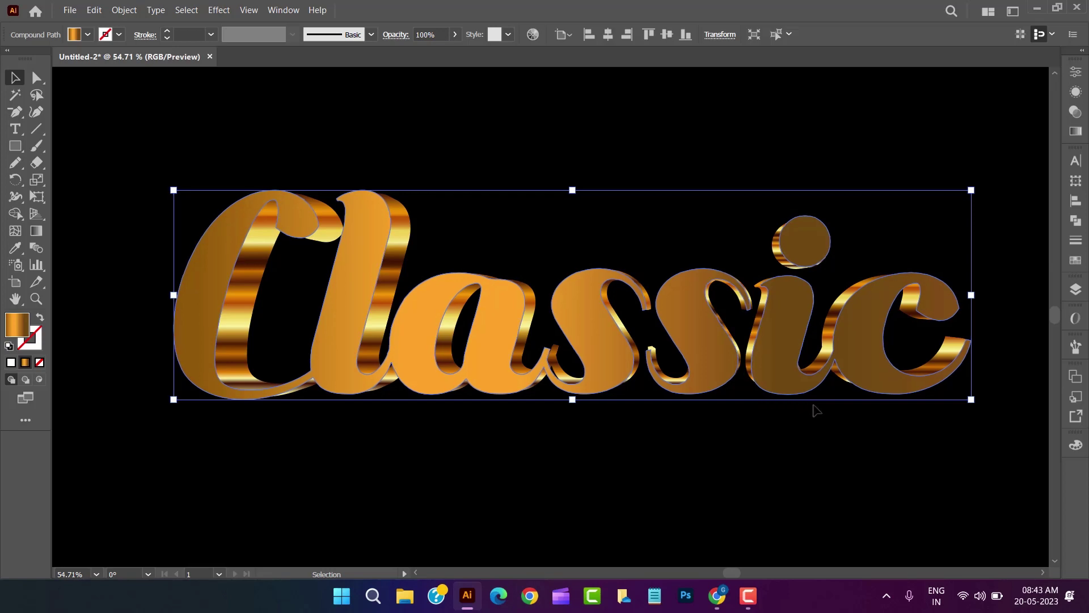
key(Right)
key(Right)
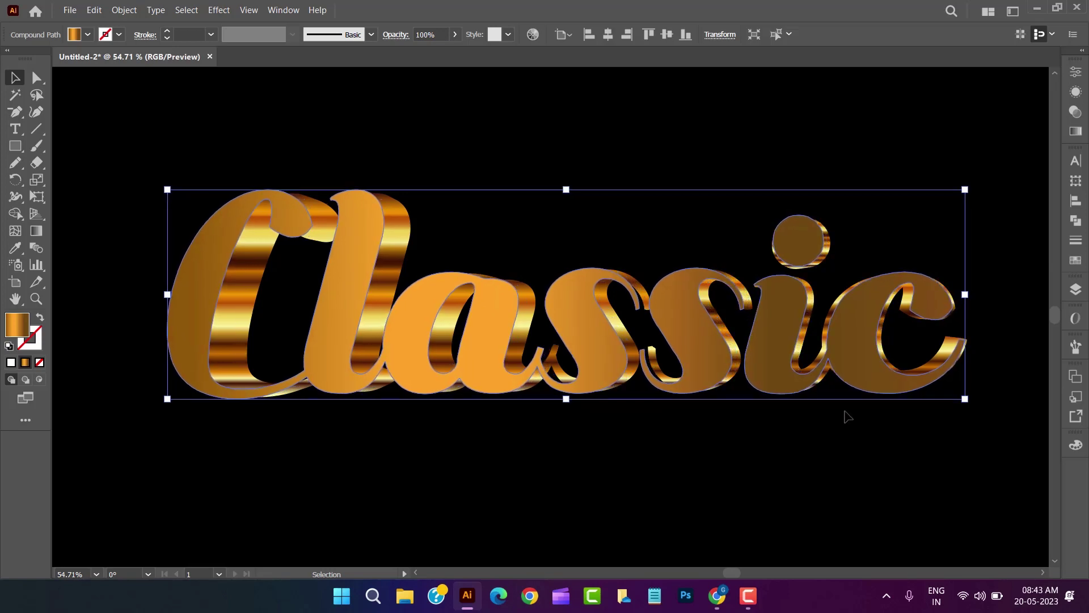
Nudge the front word right in small increments and slightly up over the striped word
key(Right)
key(Right)
key(Right)
key(Right)
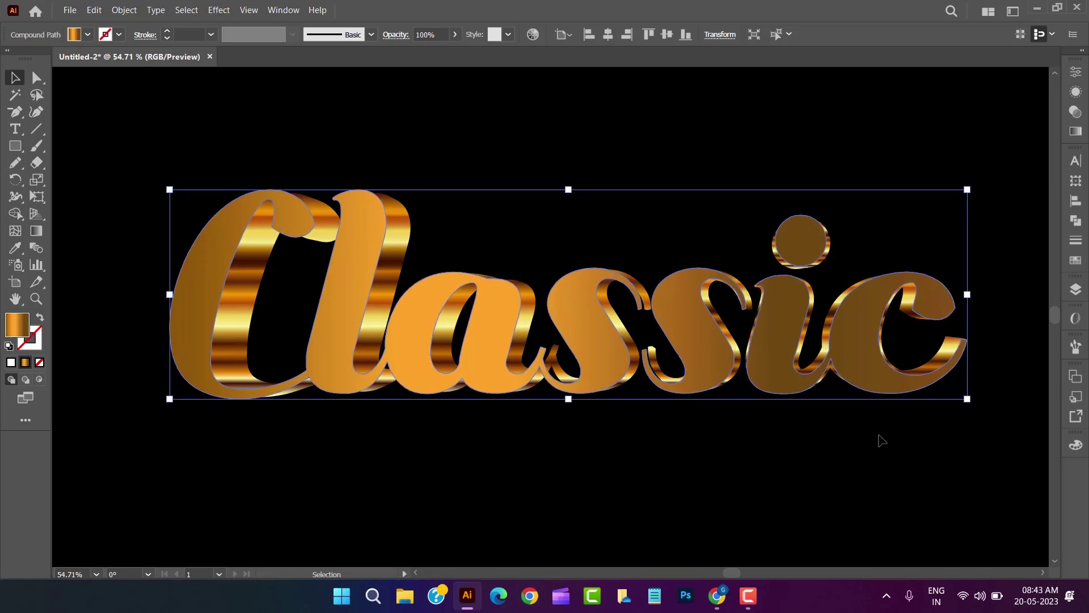
click(878, 435)
click(881, 385)
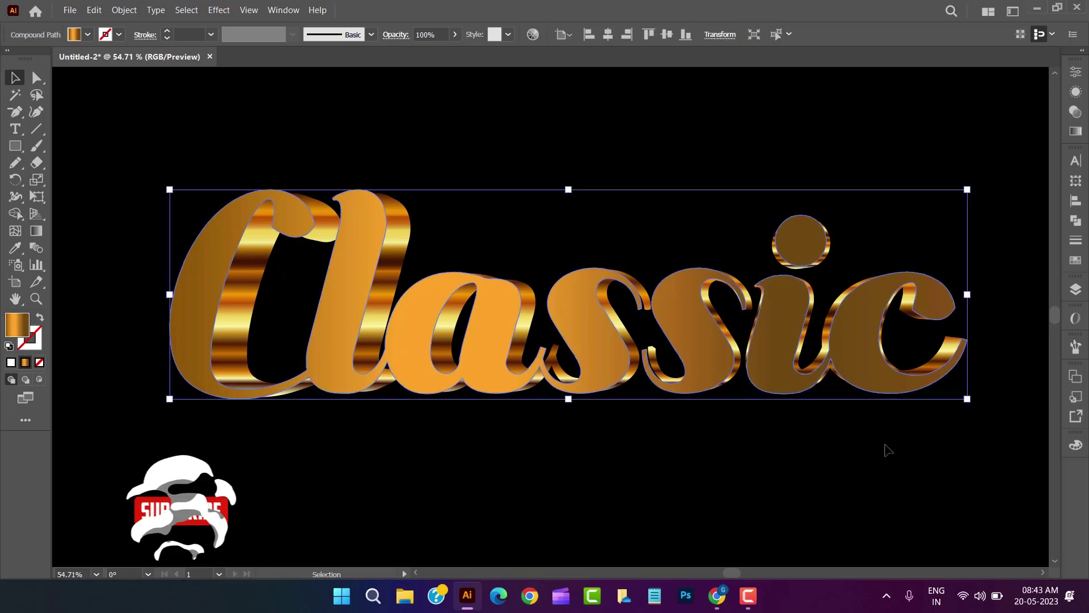
key(Right)
key(Right)
key(Right)
key(Right)
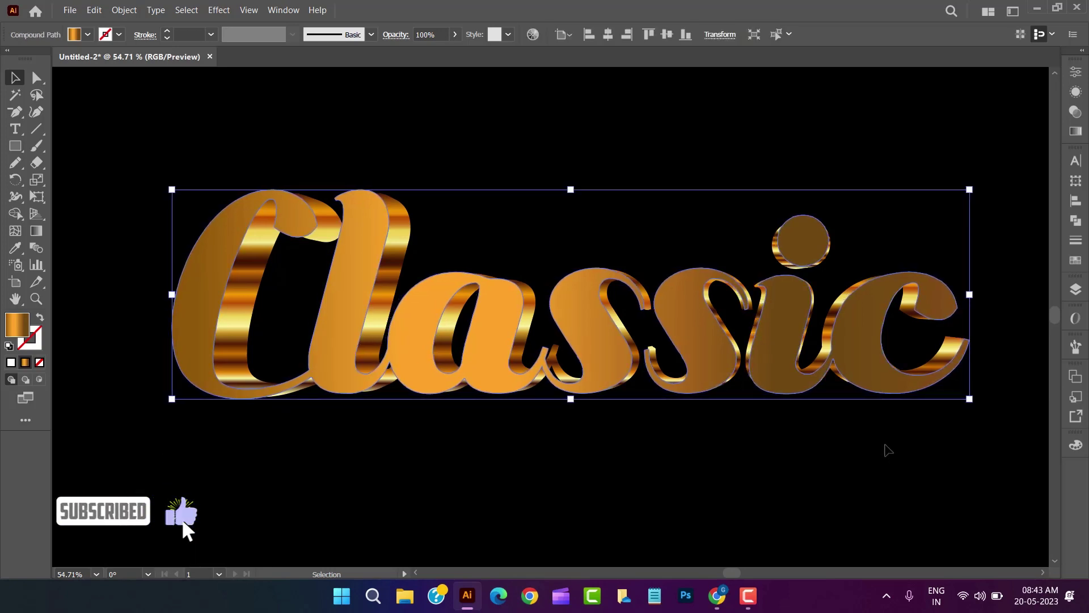
key(Right)
key(Left)
key(Left)
key(Left)
key(Right)
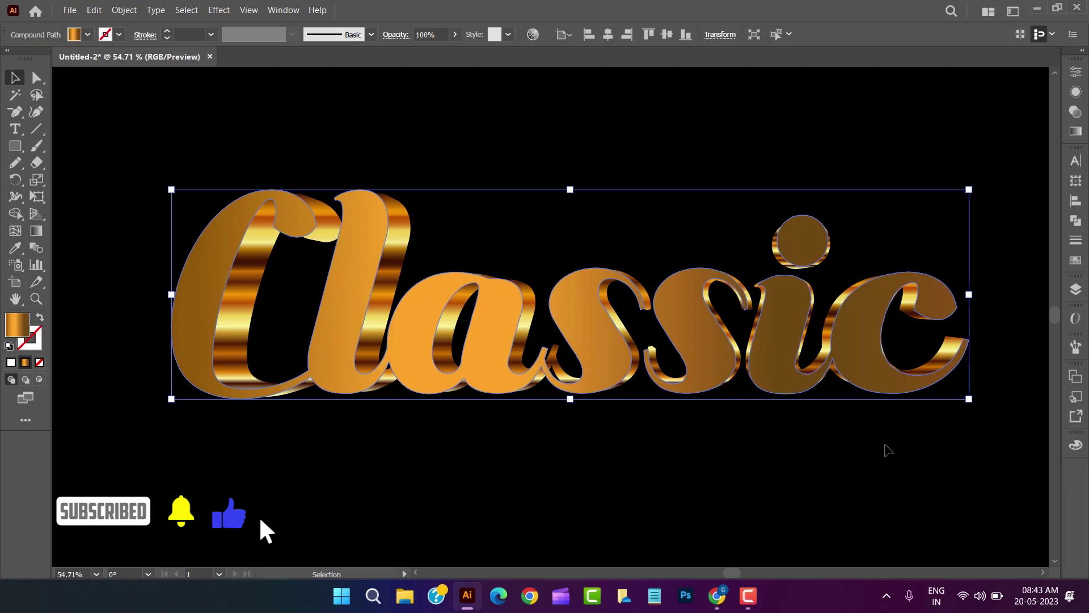
key(Right)
key(Right)
key(Up)
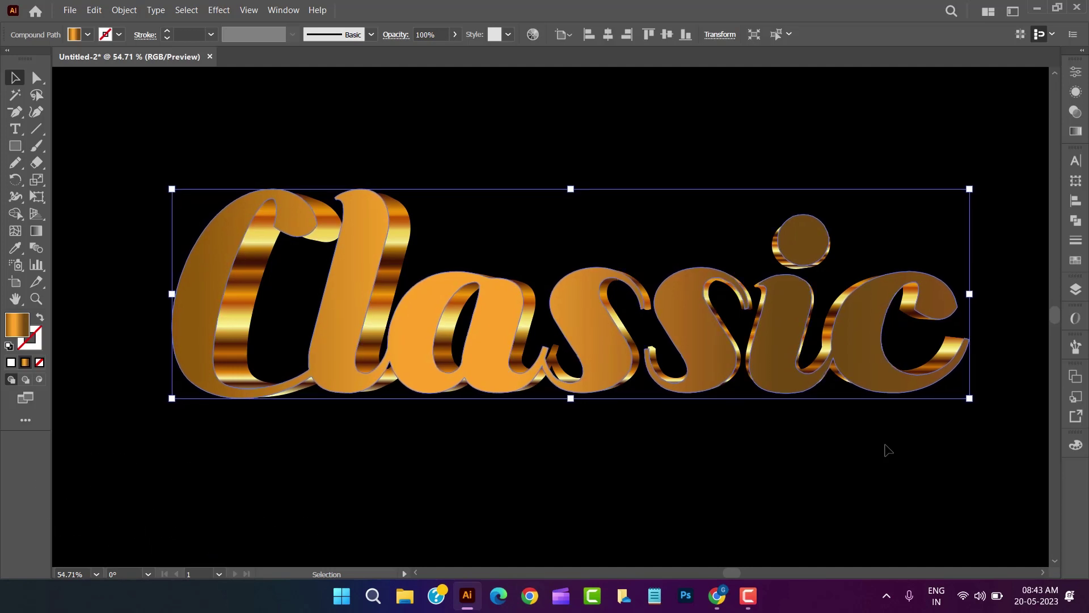
click(885, 445)
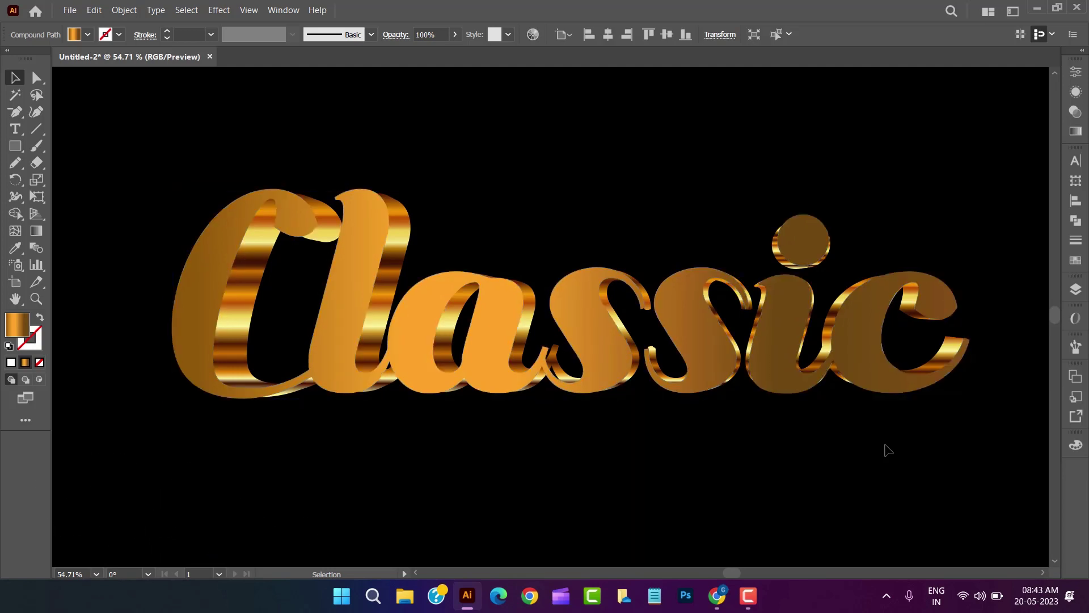
Fine-tune the front word's horizontal position, moving it further right and slightly up so striped edges show beside the i and its dot
click(873, 378)
key(Left)
key(Left)
key(Left)
key(Left)
key(Left)
key(Left)
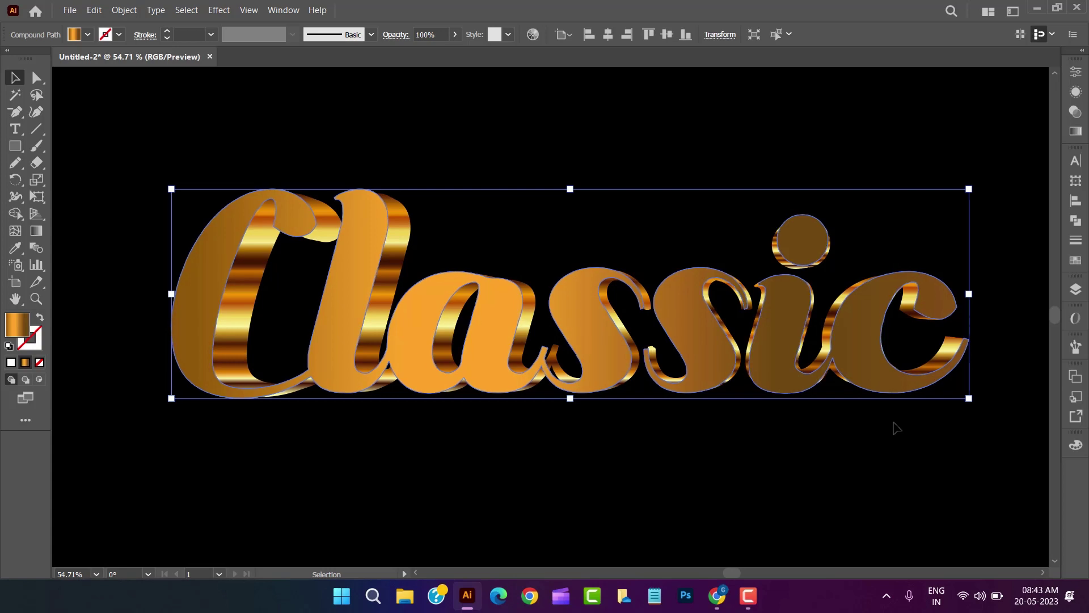
key(Right)
key(Right)
key(Right)
key(Right)
key(Right)
key(Right)
key(Right)
key(Right)
key(Right)
key(Right)
key(Right)
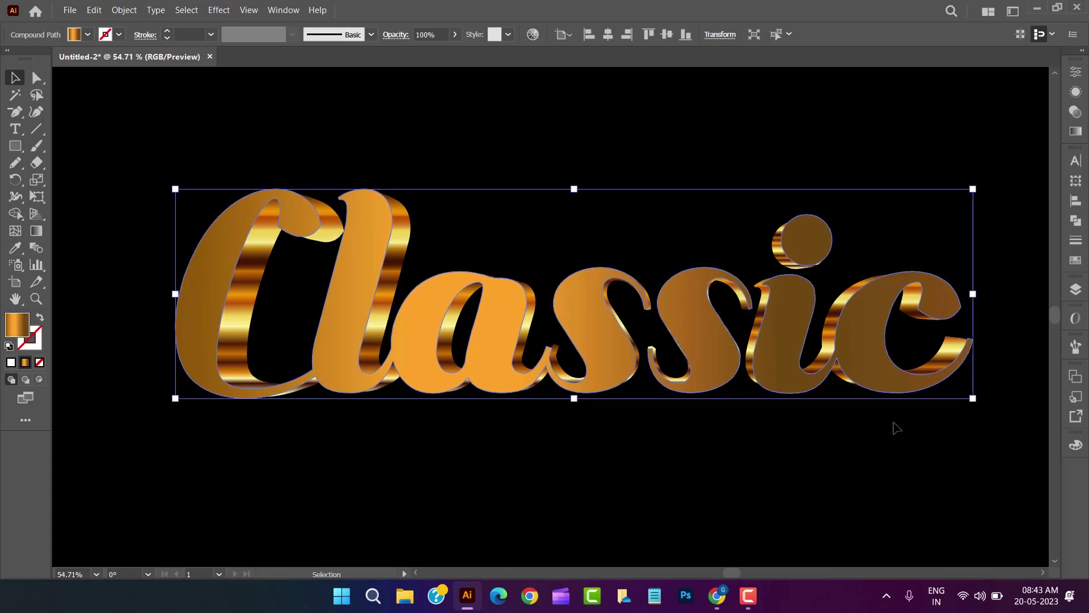
key(Left)
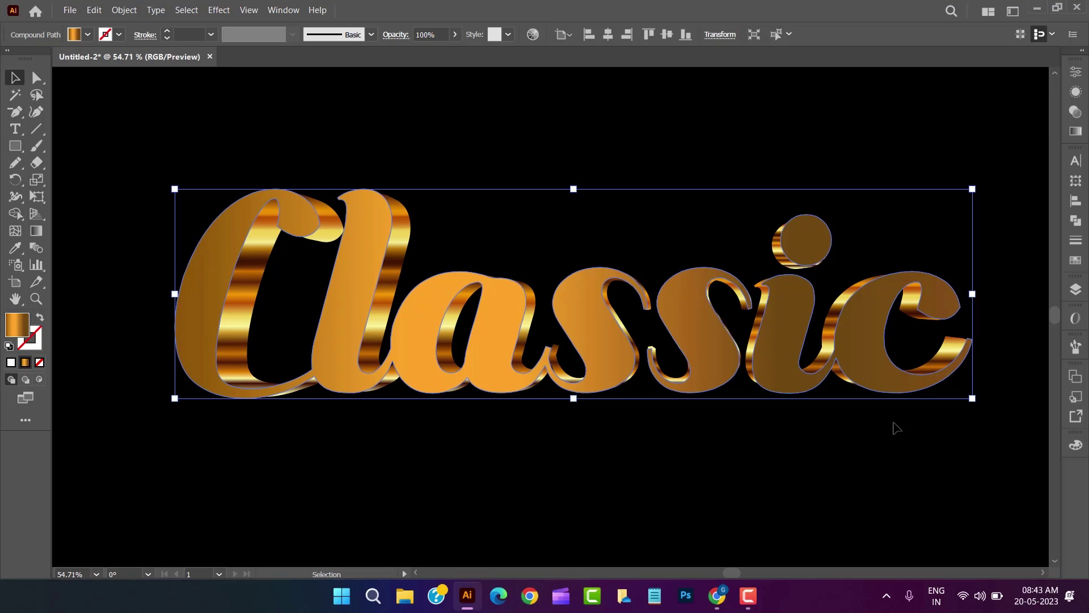
key(Up)
click(893, 424)
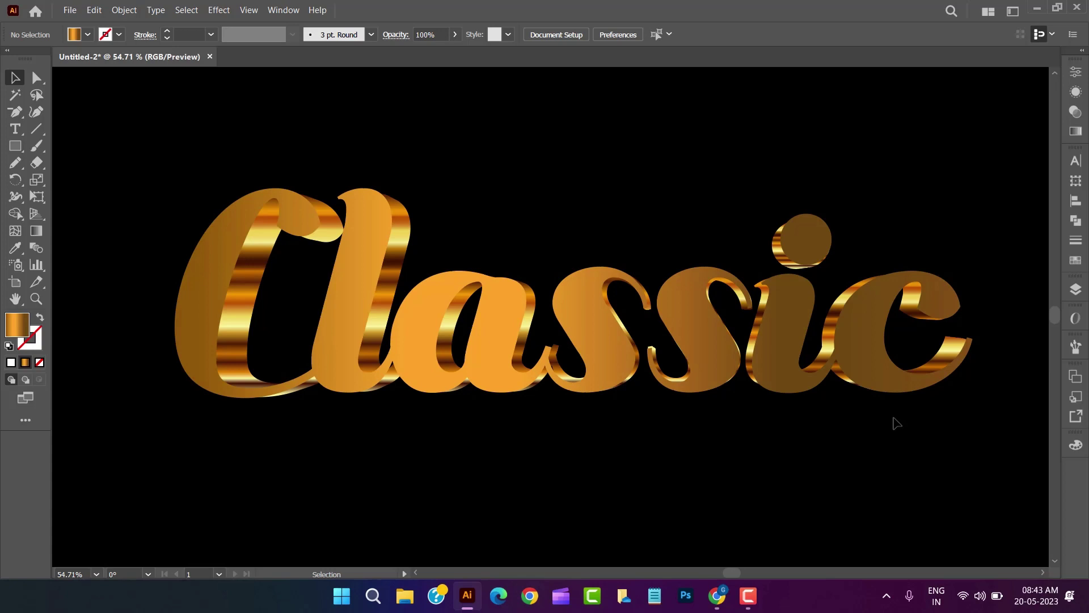
Narrow the front word slightly from its right side and lower it by one nudge
click(894, 390)
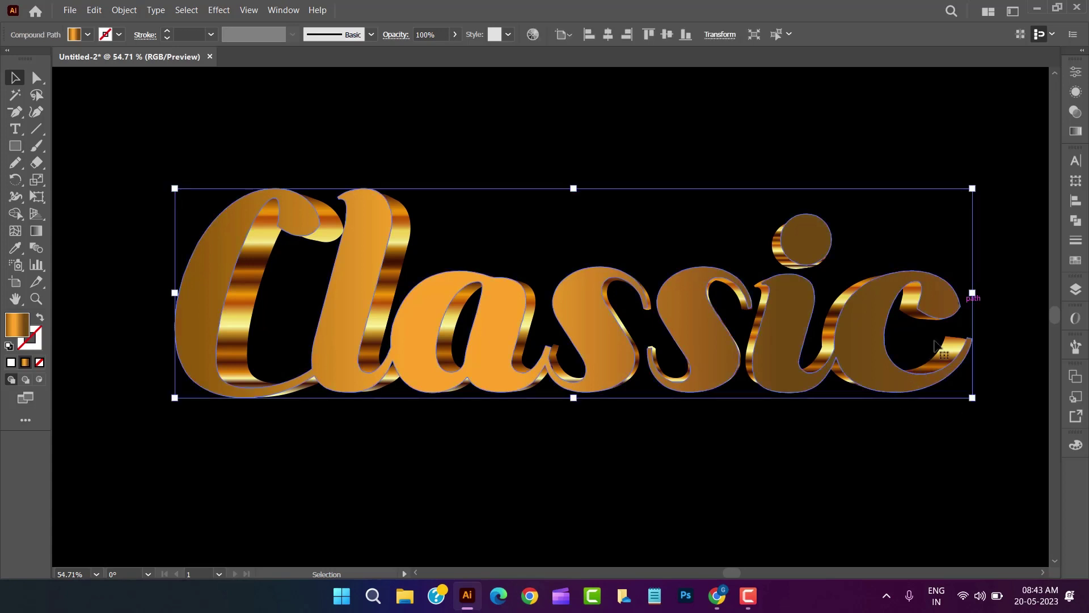
drag(972, 293, 967, 294)
key(Down)
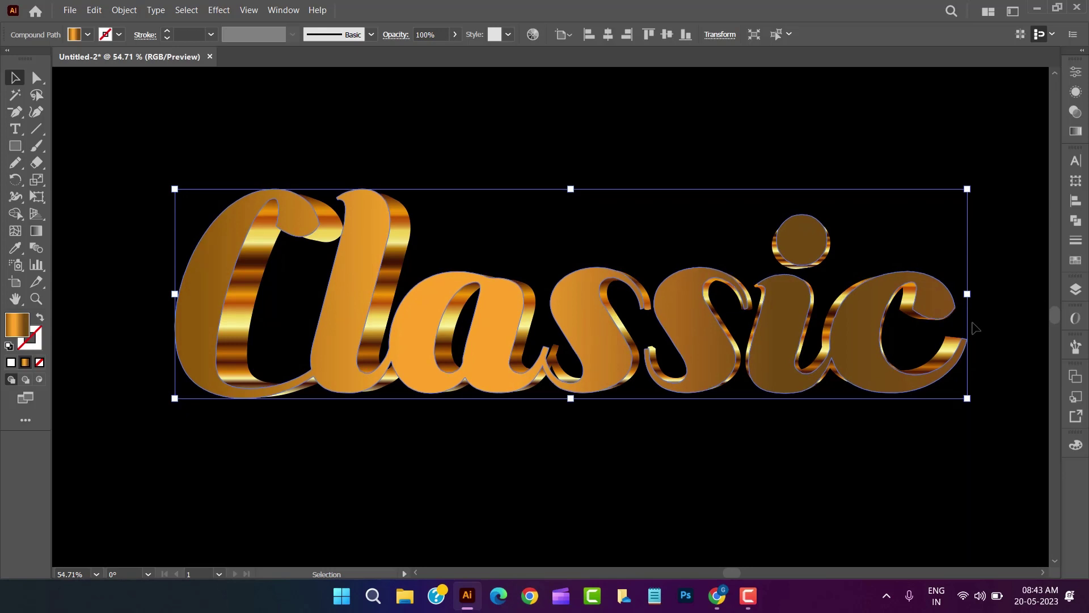
Shift the narrowed front word right to realign its letters over the striped word
key(Right)
key(Right)
key(Right)
key(Right)
key(Right)
key(Right)
key(Right)
key(Right)
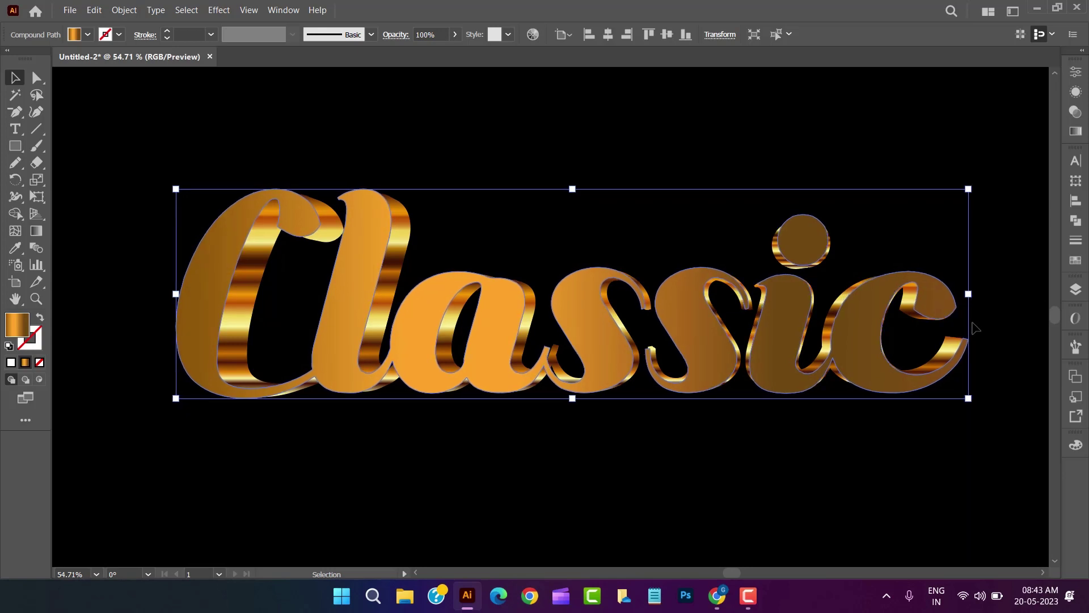
click(993, 342)
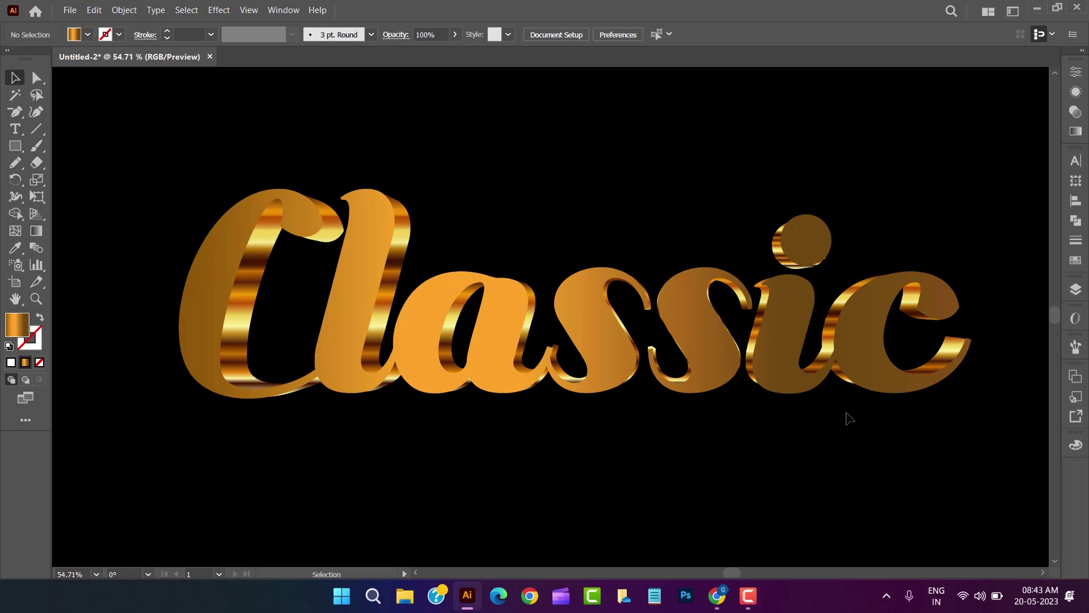
click(867, 366)
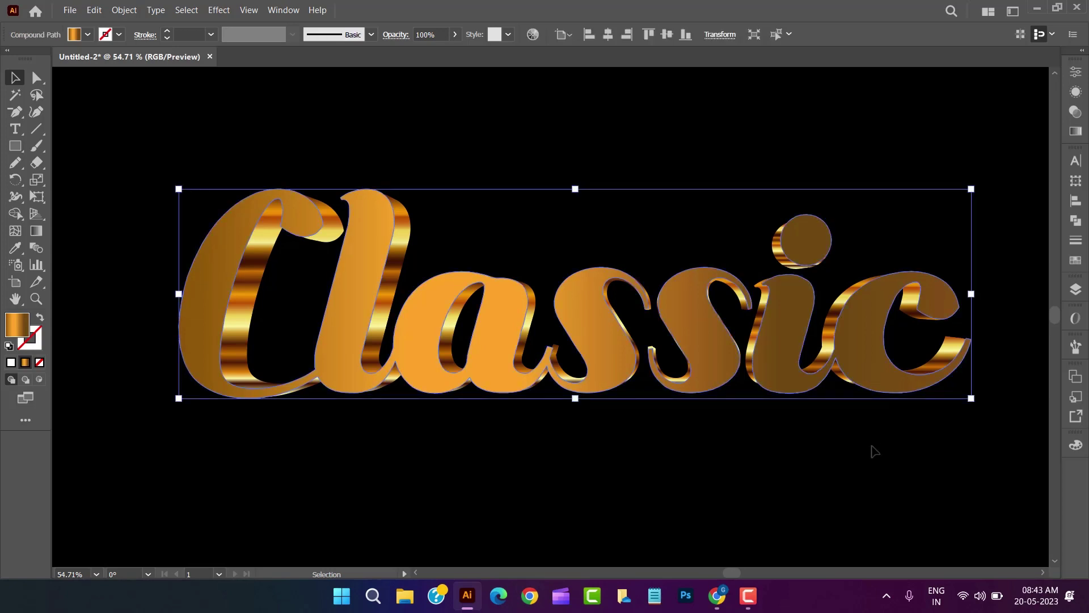
click(875, 479)
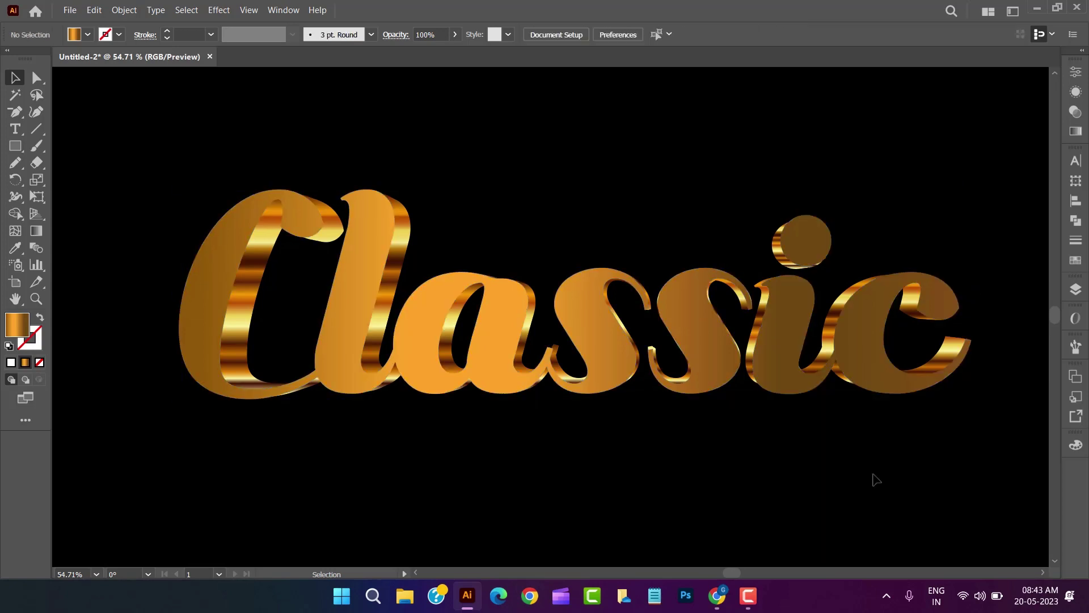
click(36, 299)
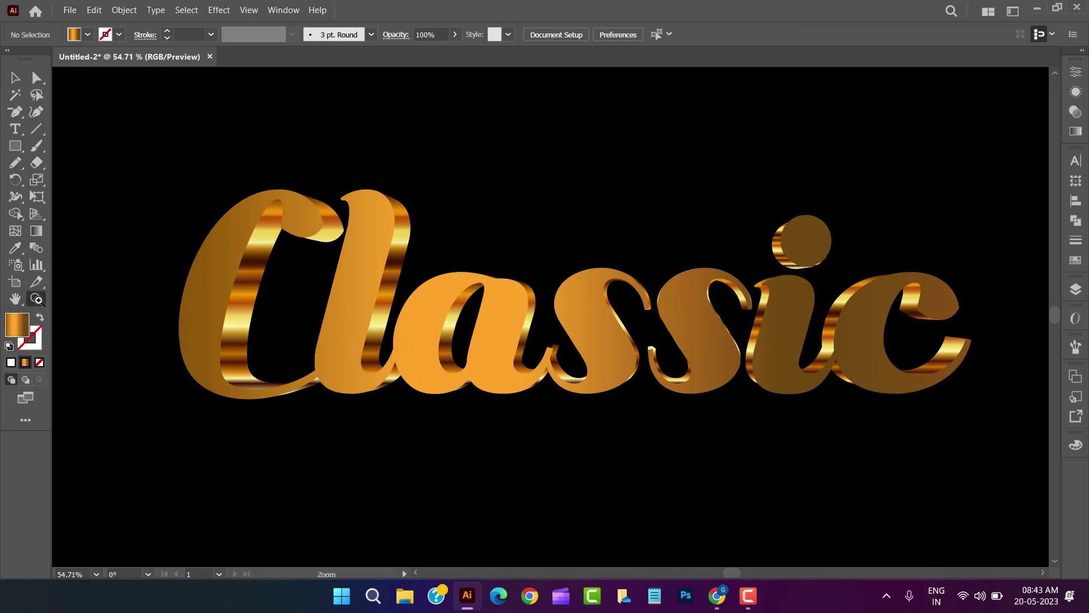
alt+click(579, 376)
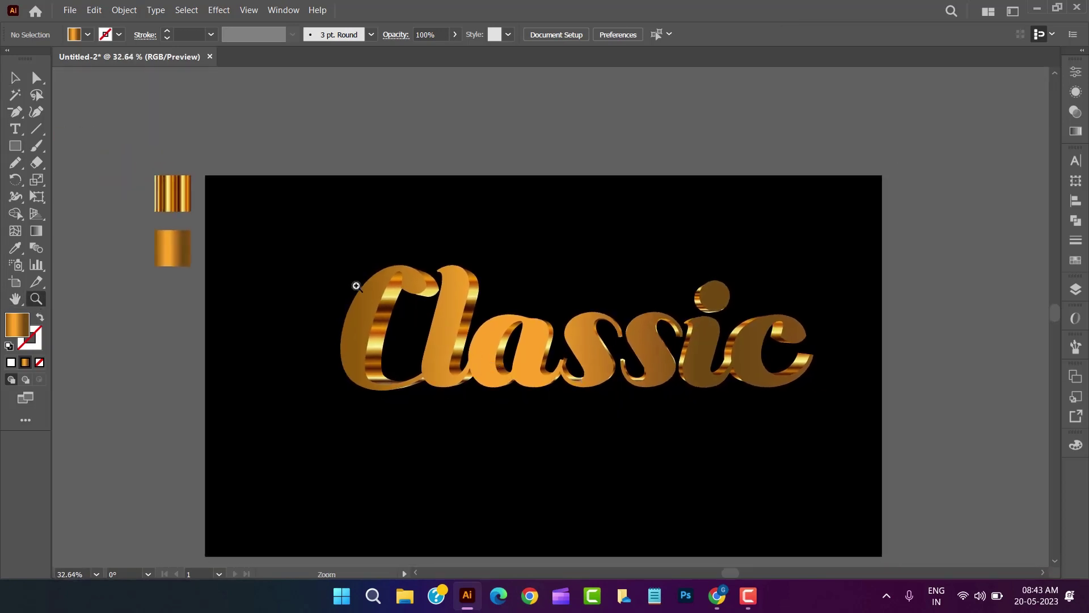
click(13, 81)
drag(305, 246, 717, 451)
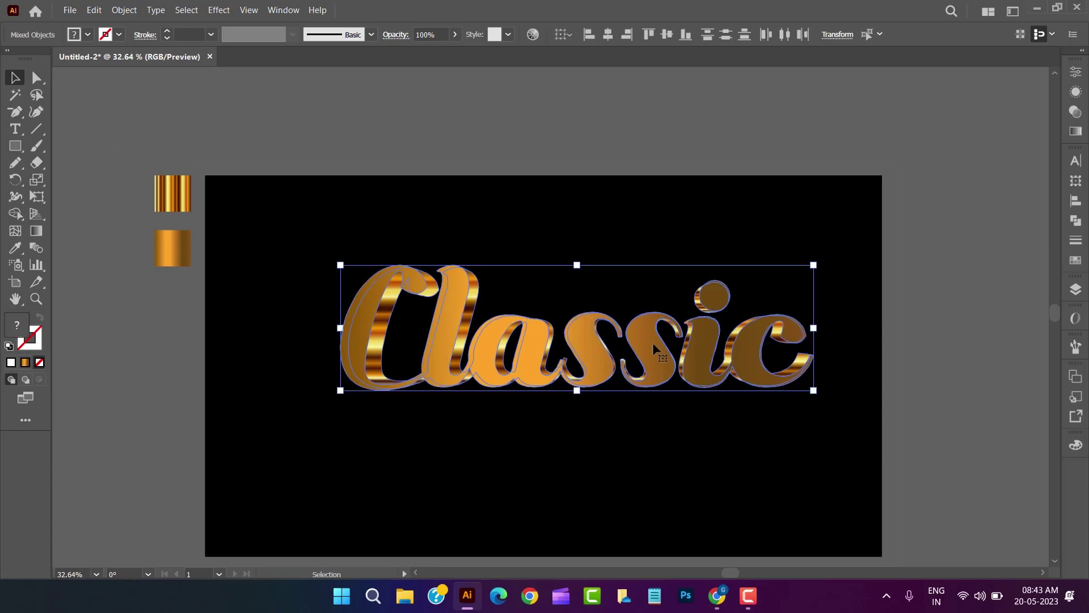
click(635, 471)
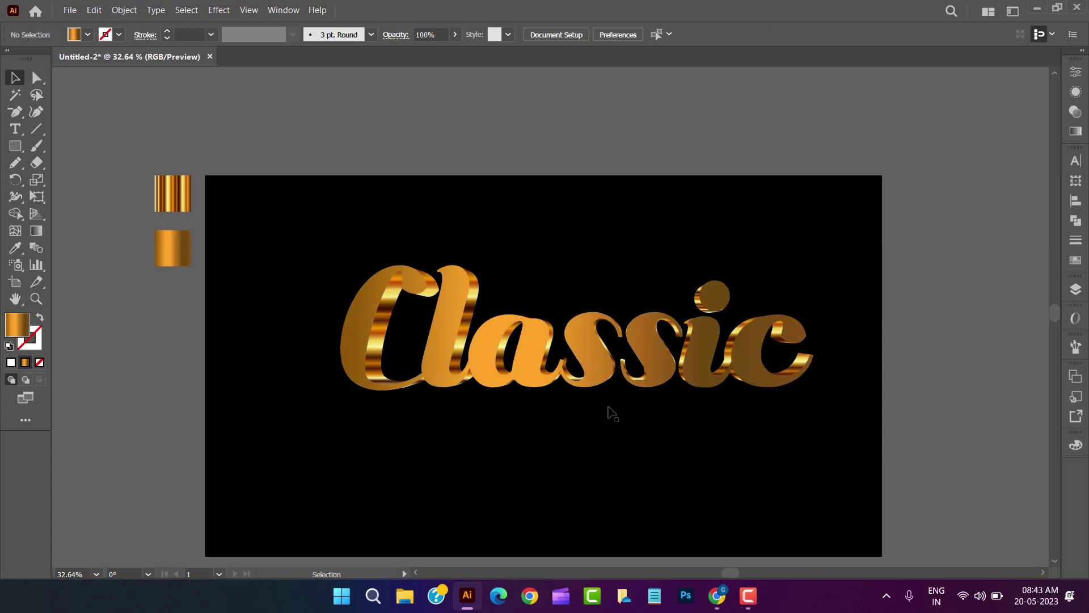
Start the Grain texture effect on the front word and set its grain type to Sprinkles
click(589, 358)
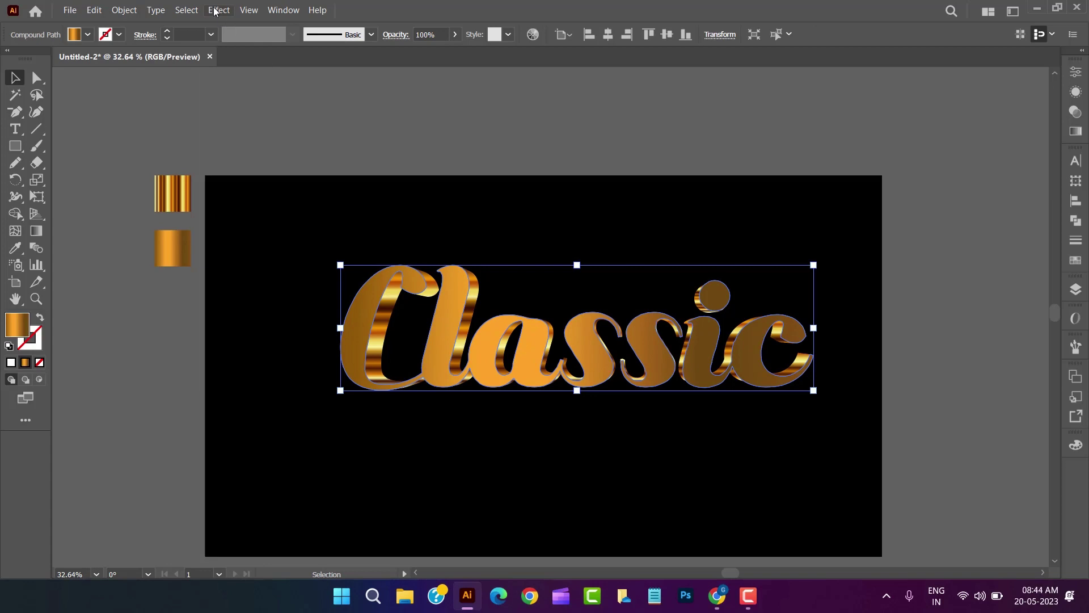
click(217, 10)
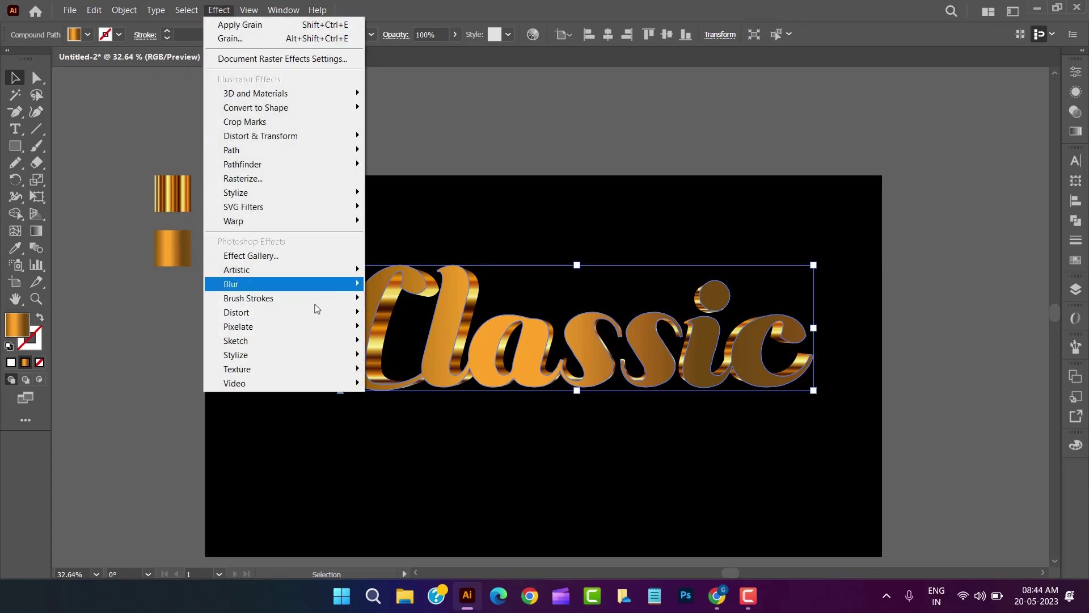
mouse_move(355, 369)
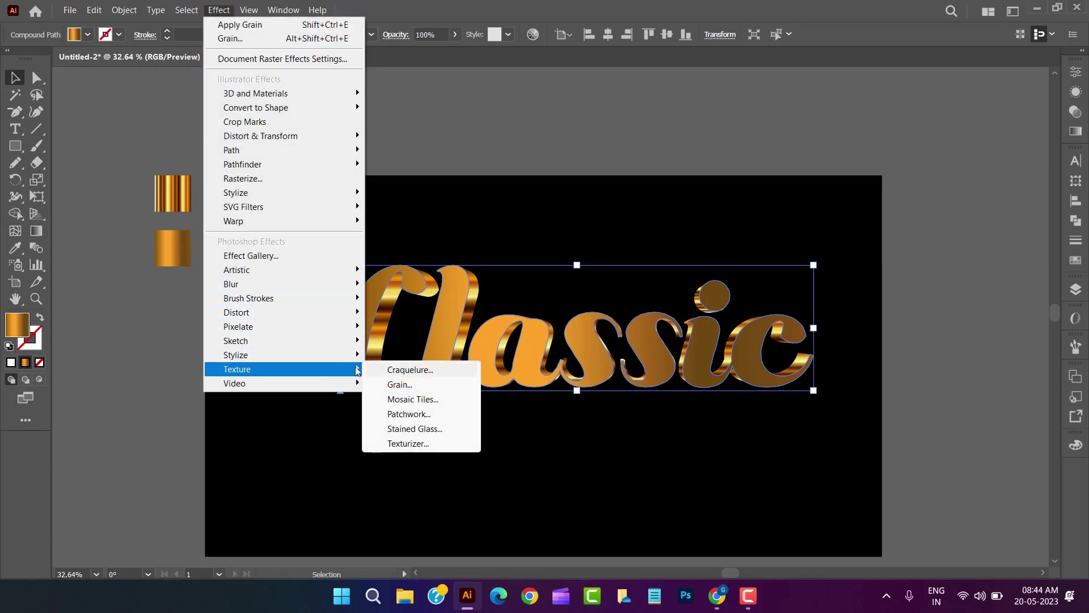
click(391, 386)
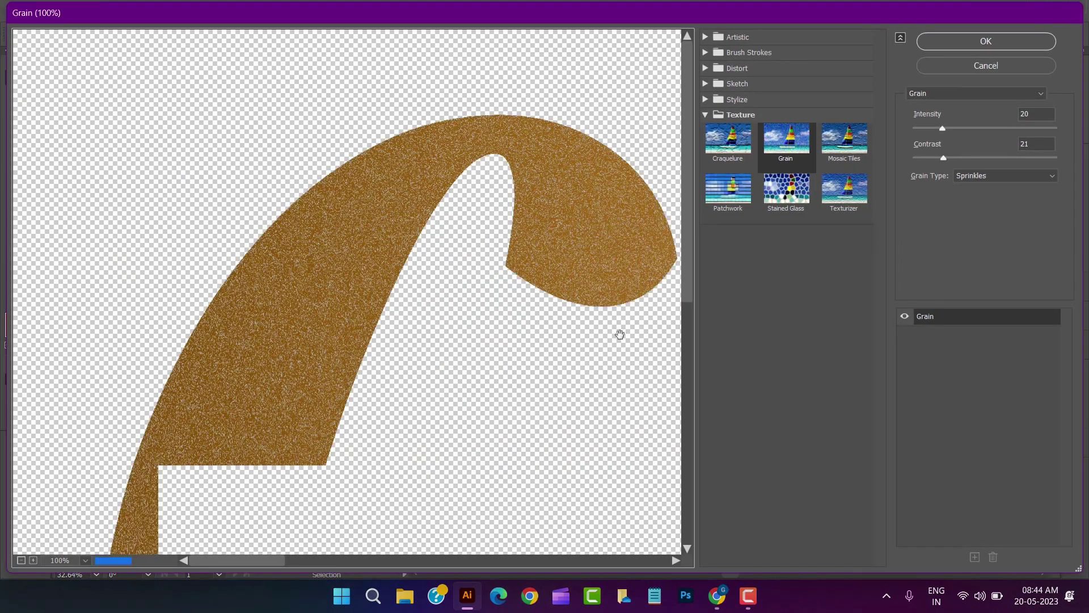
click(1001, 175)
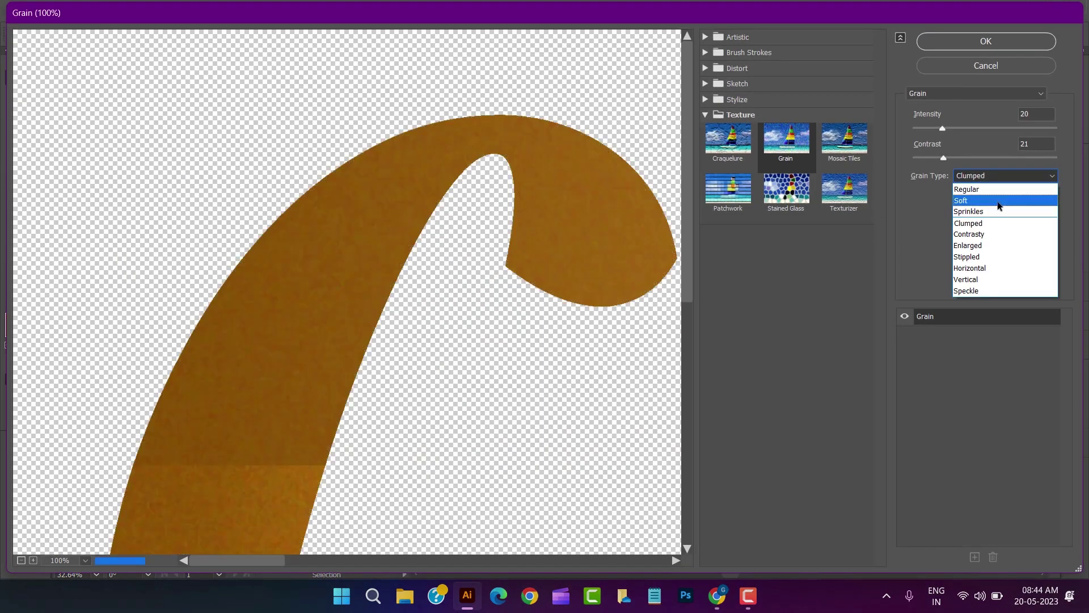
click(997, 211)
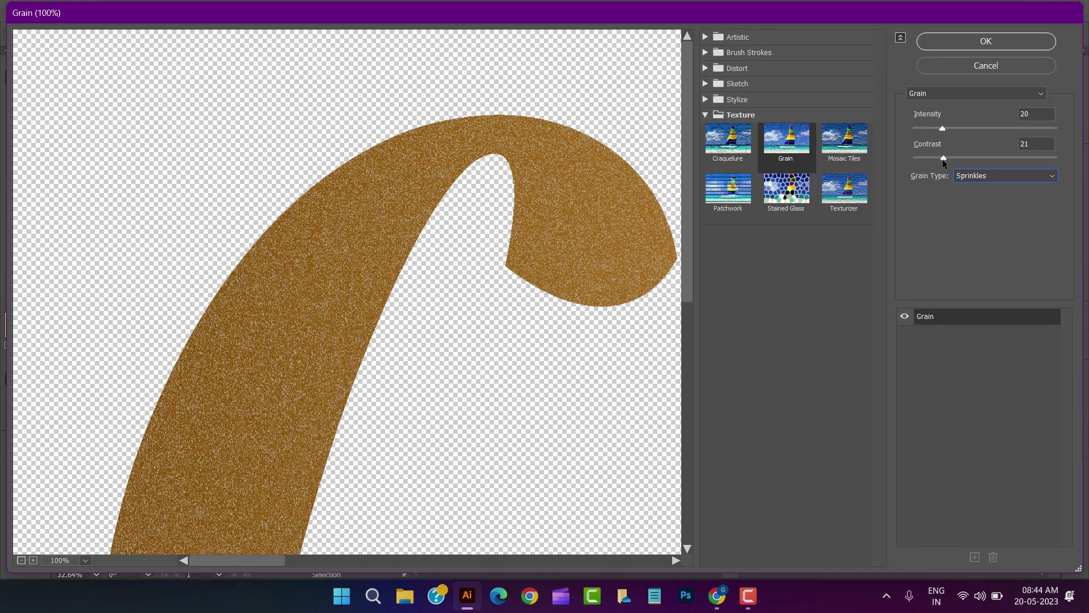
Set the grain intensity to 15 and contrast to 10, and apply the effect to the front word
mouse_move(942, 160)
mouse_down()
mouse_move(958, 157)
mouse_move(933, 129)
mouse_move(914, 130)
mouse_move(977, 128)
mouse_move(948, 157)
mouse_move(931, 157)
mouse_up()
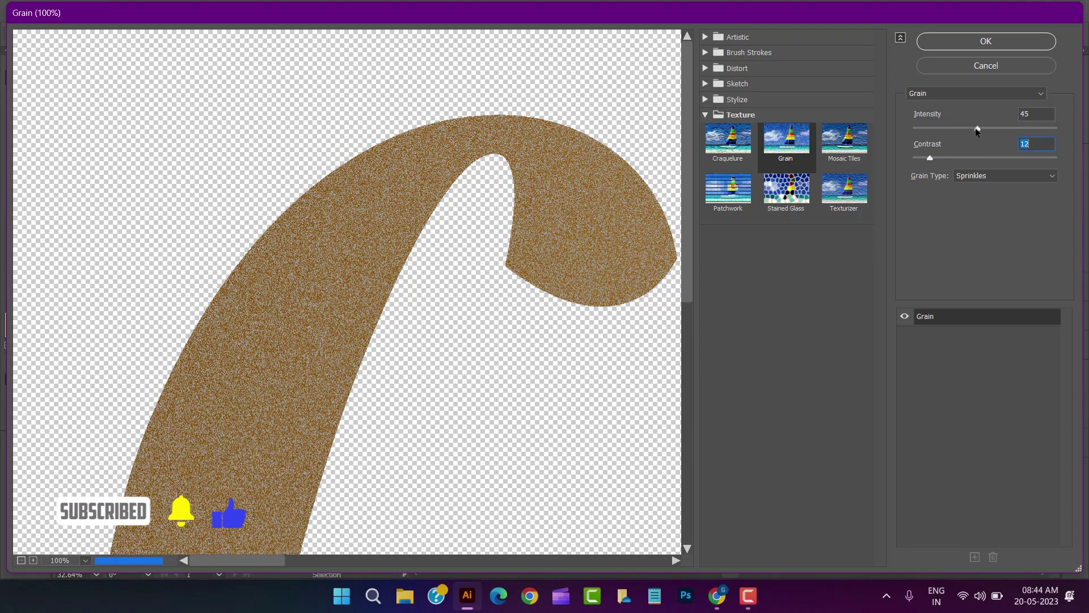
drag(975, 128, 935, 131)
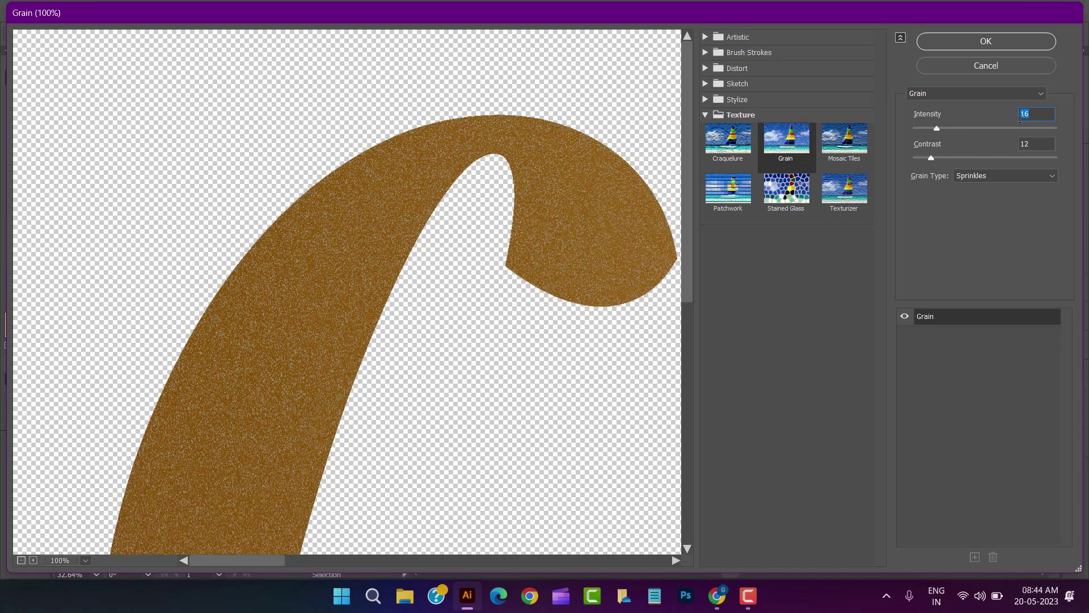
key(Down)
drag(1037, 146, 1004, 148)
key(Down)
key(Down)
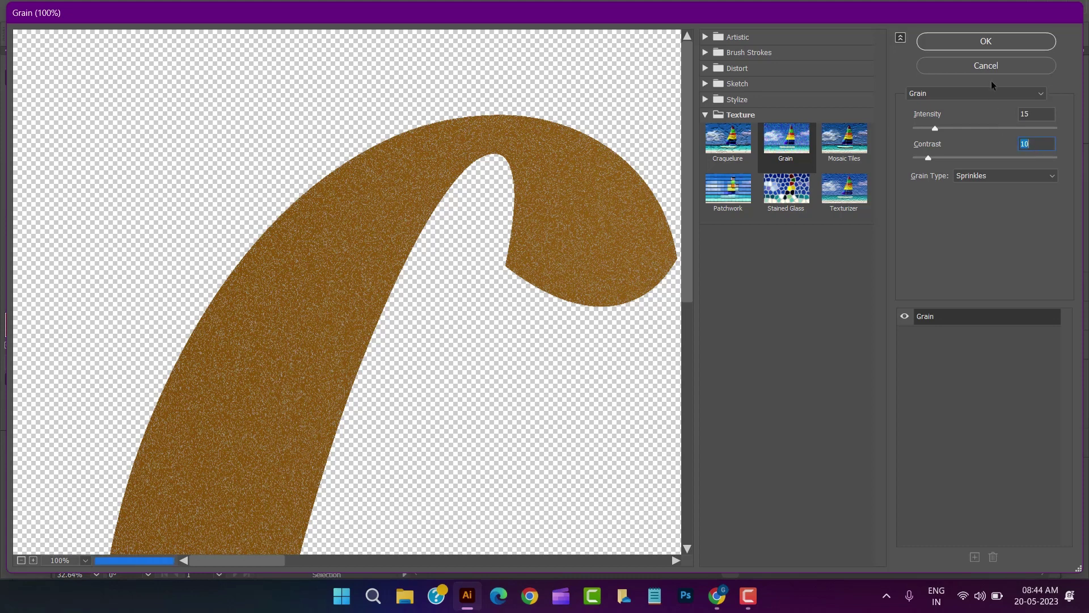
click(985, 41)
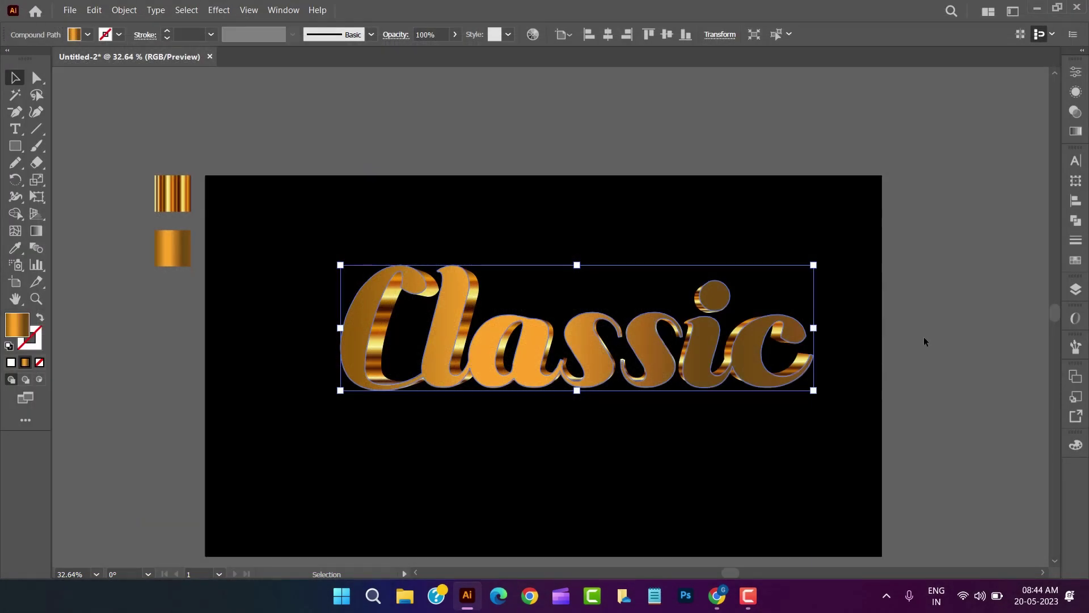
click(923, 337)
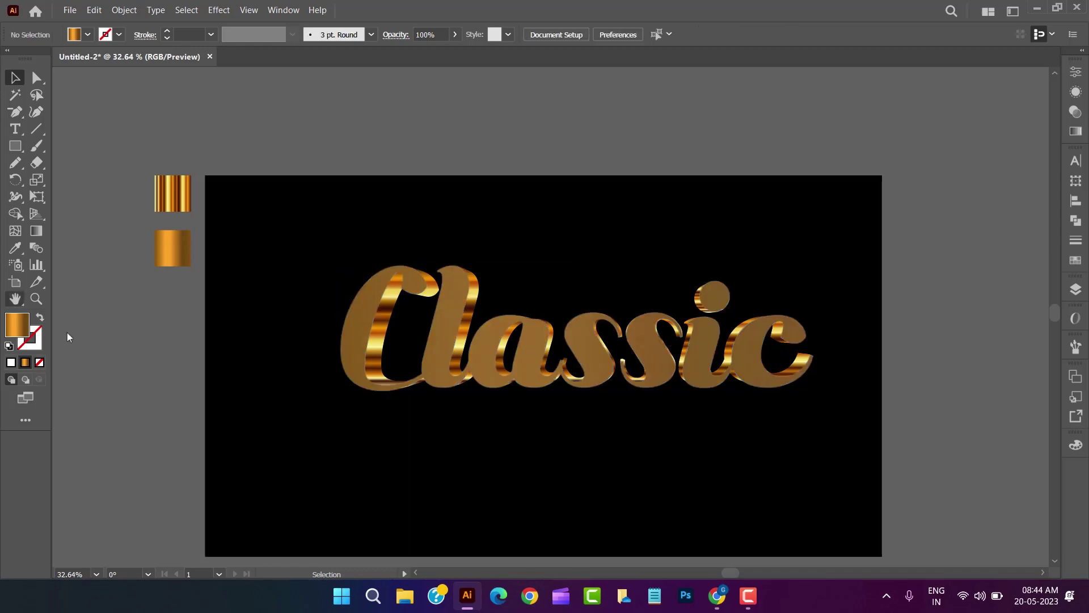
Select the textured front word together with the striped gold word and group them
click(39, 301)
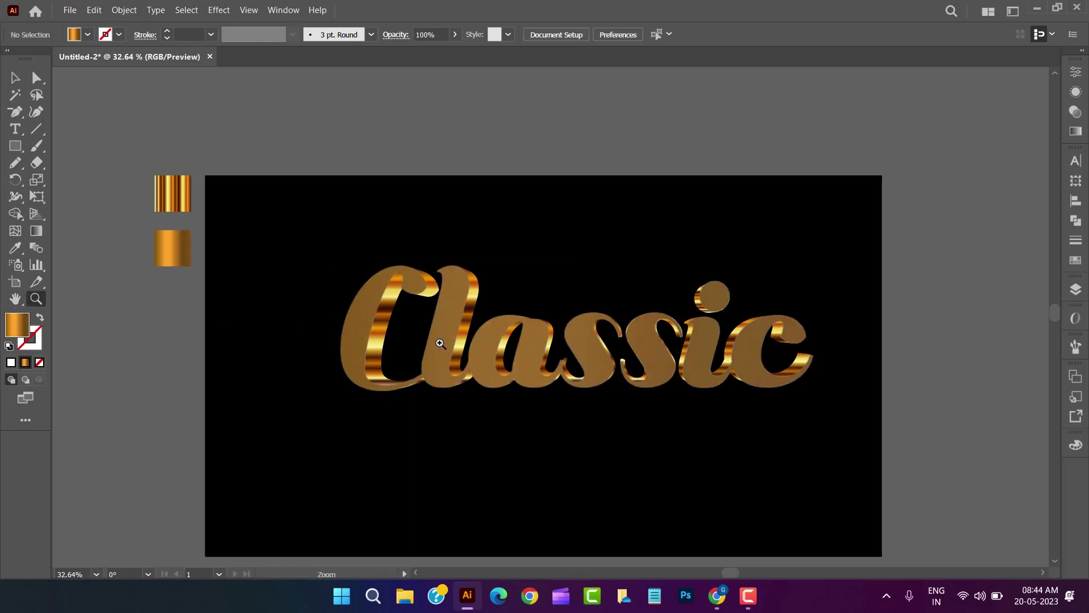
mouse_move(438, 339)
mouse_down()
mouse_move(563, 425)
mouse_move(776, 463)
mouse_move(715, 452)
mouse_move(516, 358)
mouse_move(425, 331)
mouse_up()
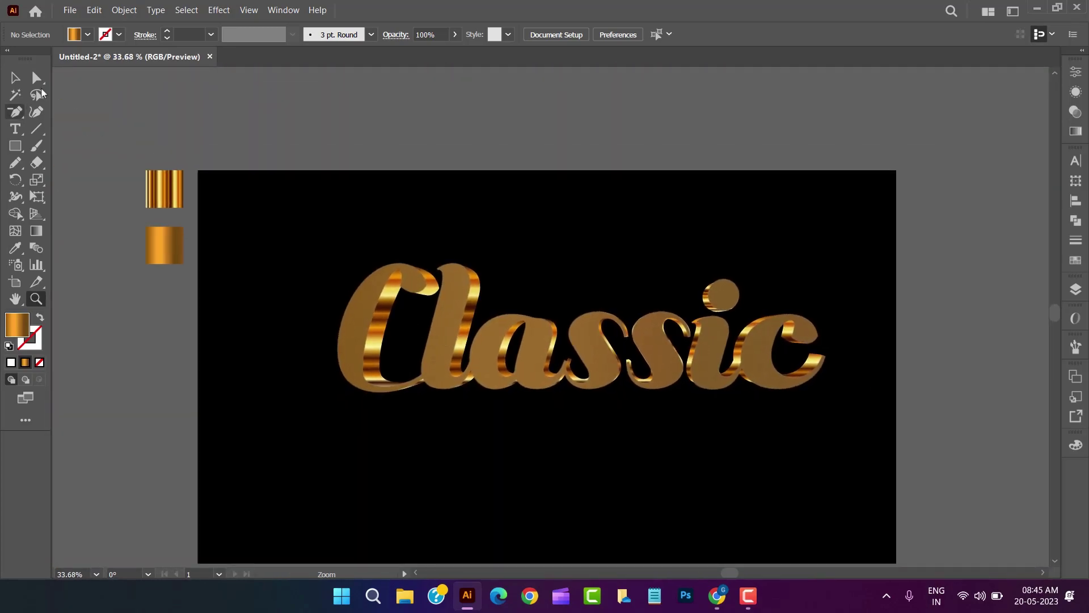
click(16, 77)
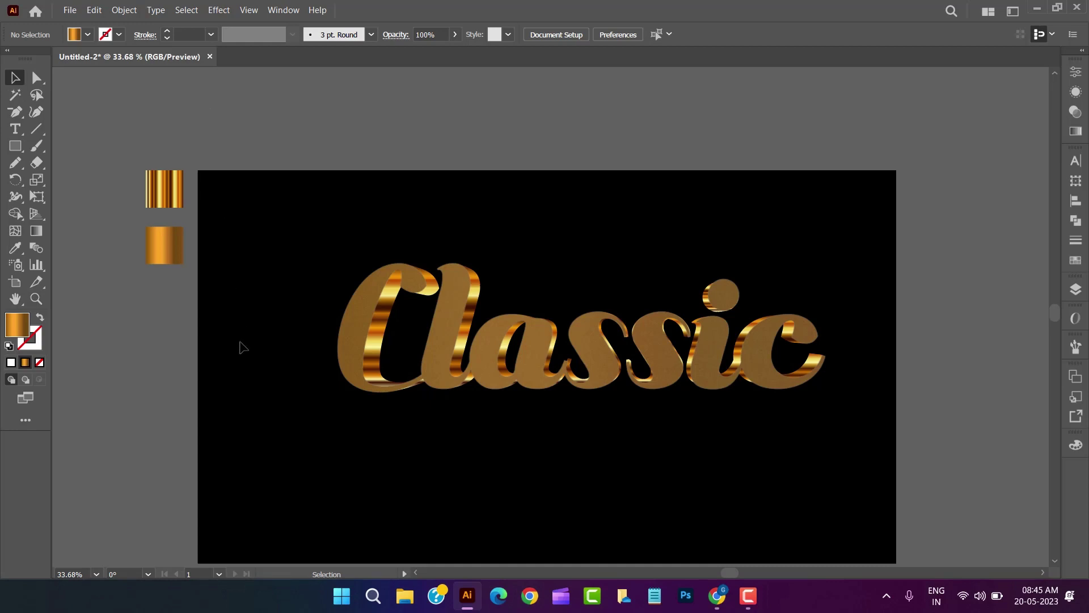
key(space)
drag(242, 335, 258, 280)
drag(303, 164, 866, 374)
right_click(780, 311)
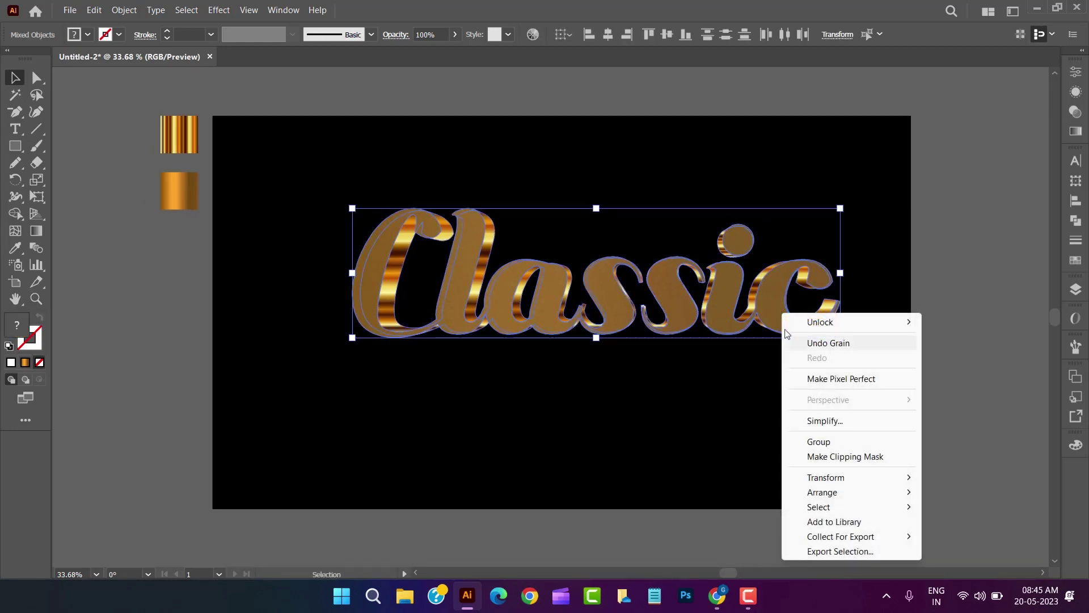
click(807, 443)
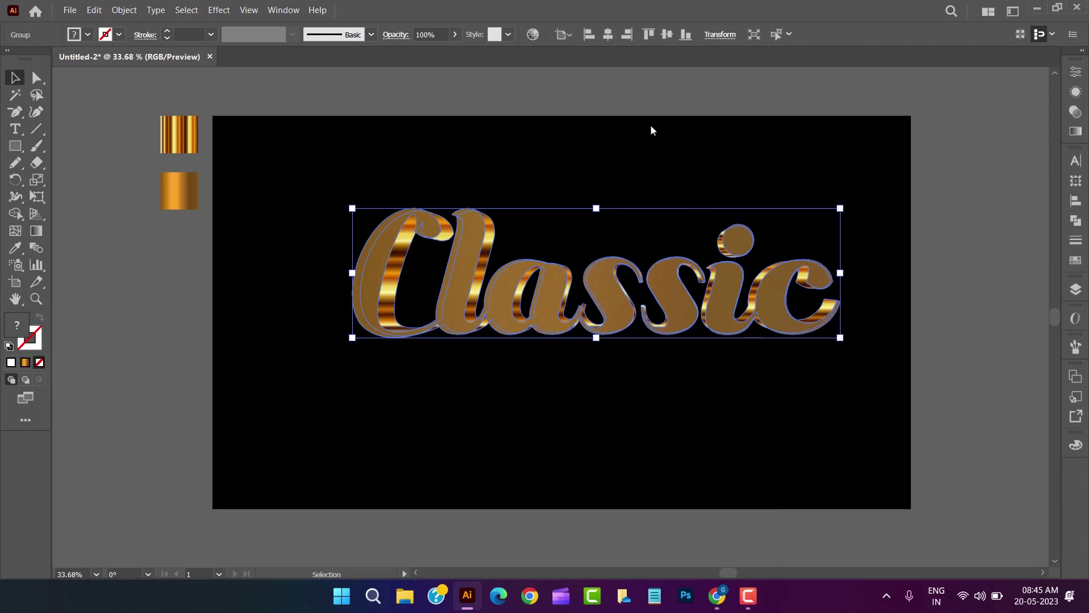
Center the grouped word horizontally and vertically on the artboard
click(669, 34)
click(669, 34)
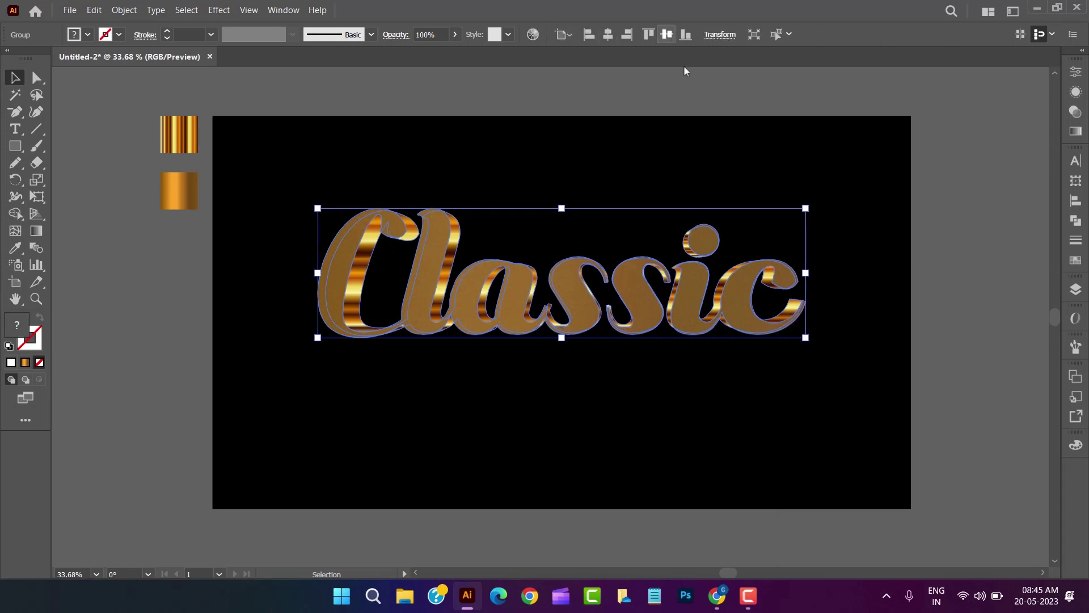
click(696, 96)
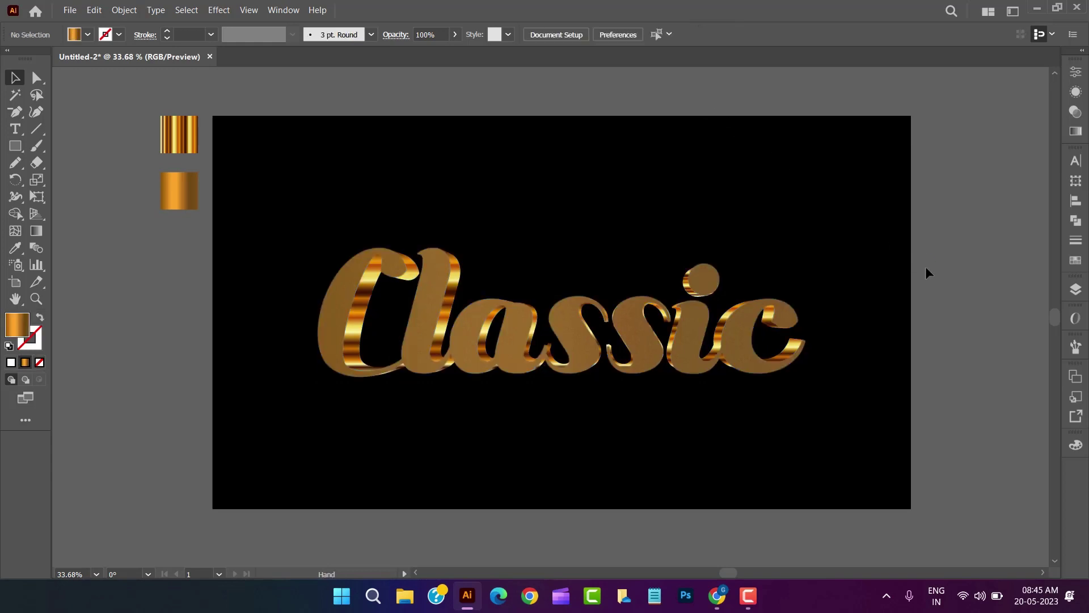
Unlock all locked objects and select the black background rectangle
drag(925, 270, 882, 275)
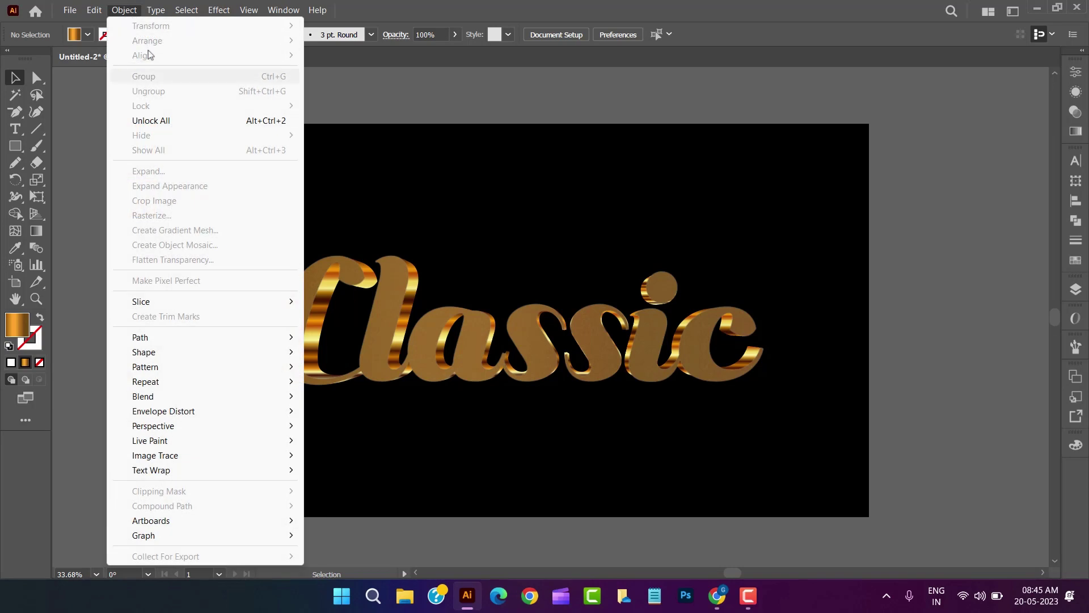
click(177, 121)
click(329, 104)
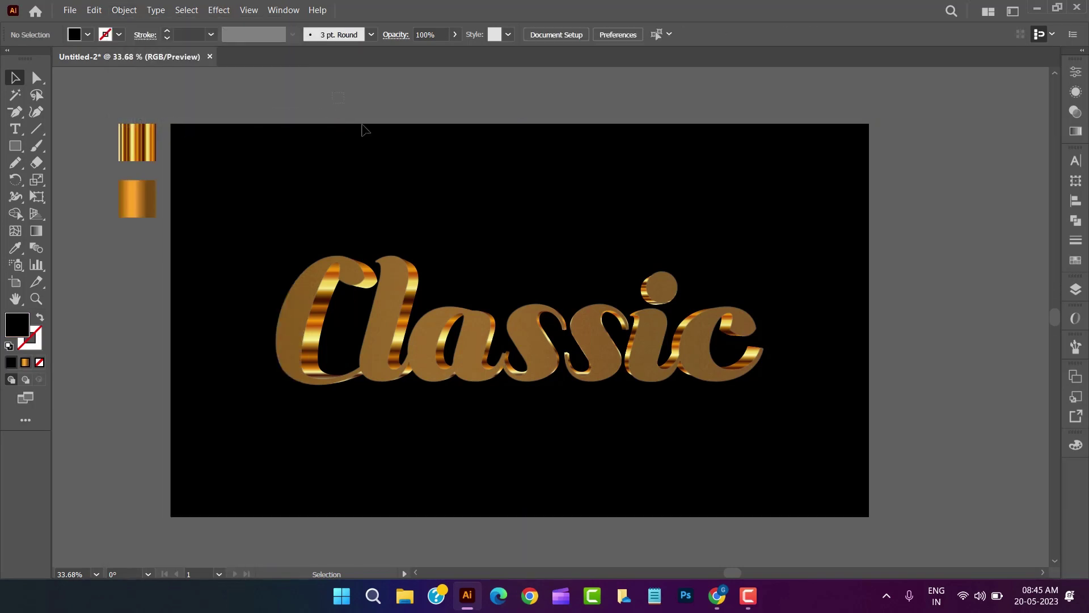
click(399, 172)
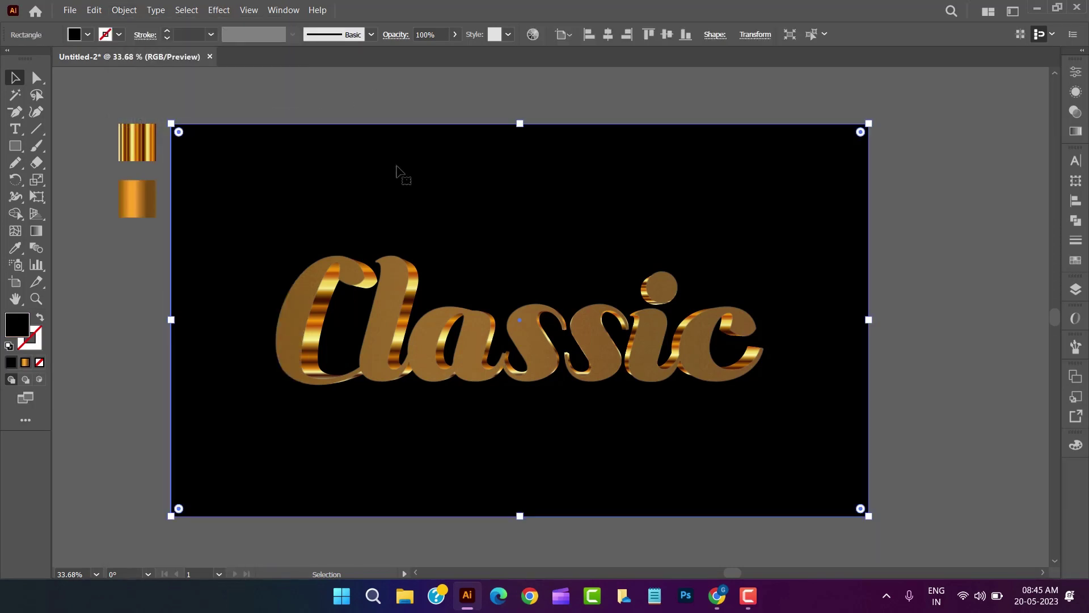
Fill the background rectangle with the White, Black preset gradient and set its type to radial
click(1075, 131)
click(929, 91)
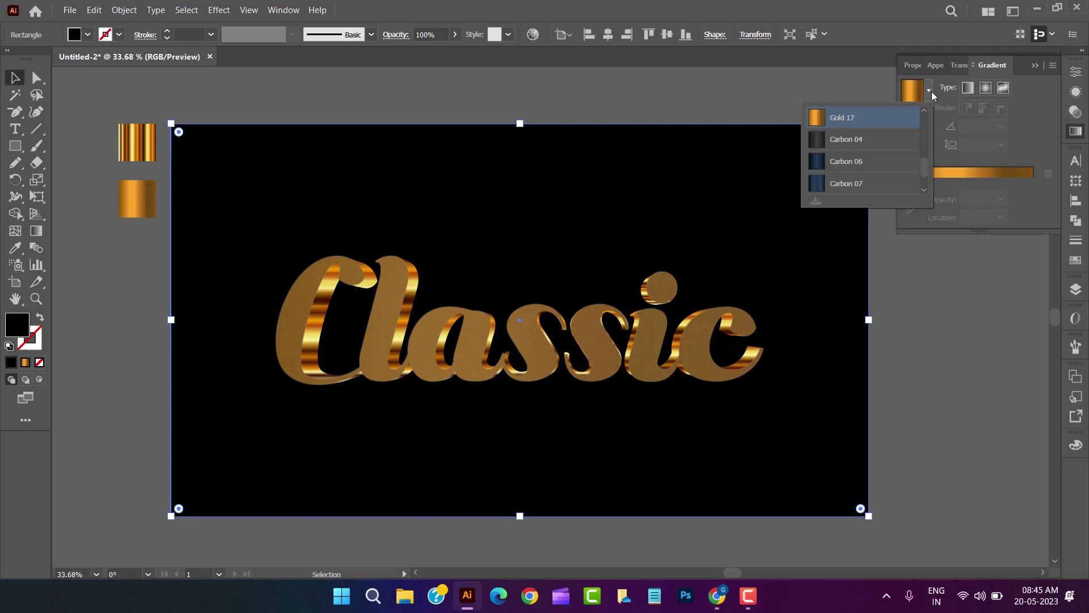
drag(927, 169, 922, 107)
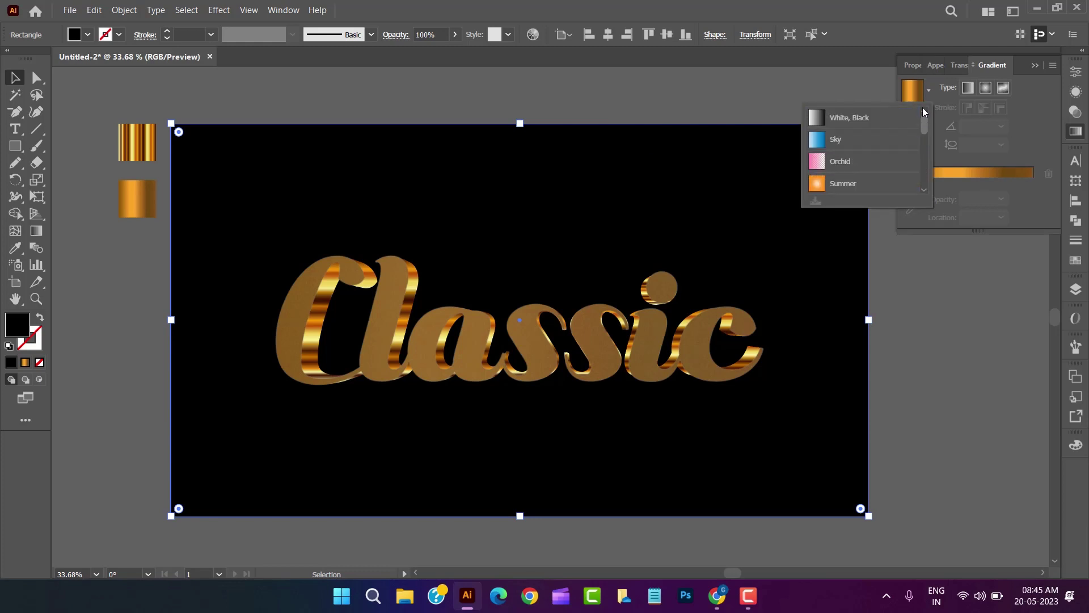
click(879, 115)
click(985, 88)
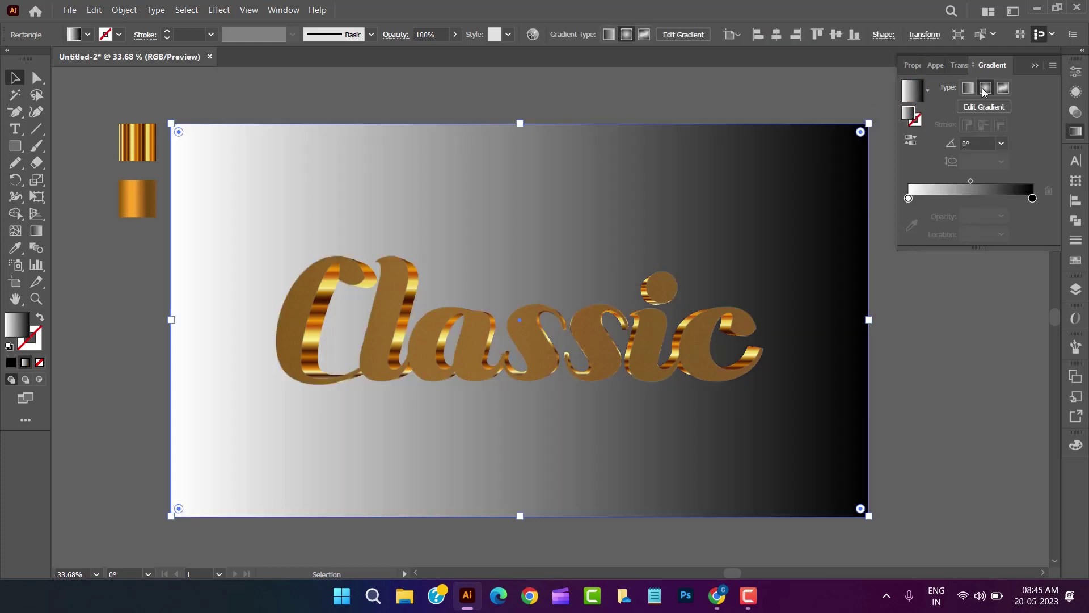
Give the gradient's black end stop a slight blue tint and recolor its white stop to dark navy, about R 5, G 0, B 39
double_click(1032, 198)
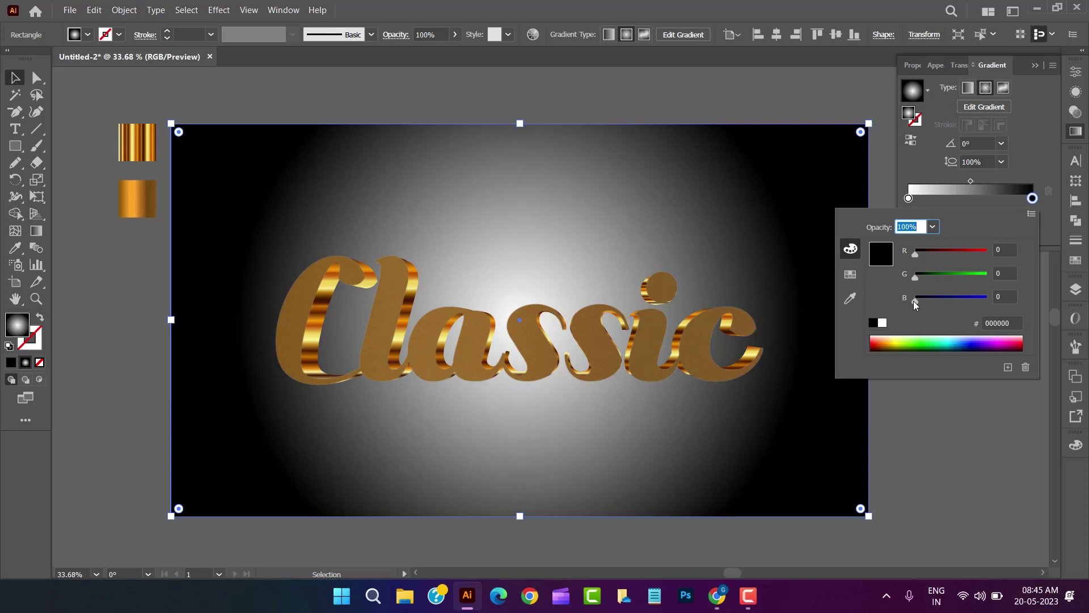
drag(915, 301, 924, 301)
click(908, 198)
double_click(908, 199)
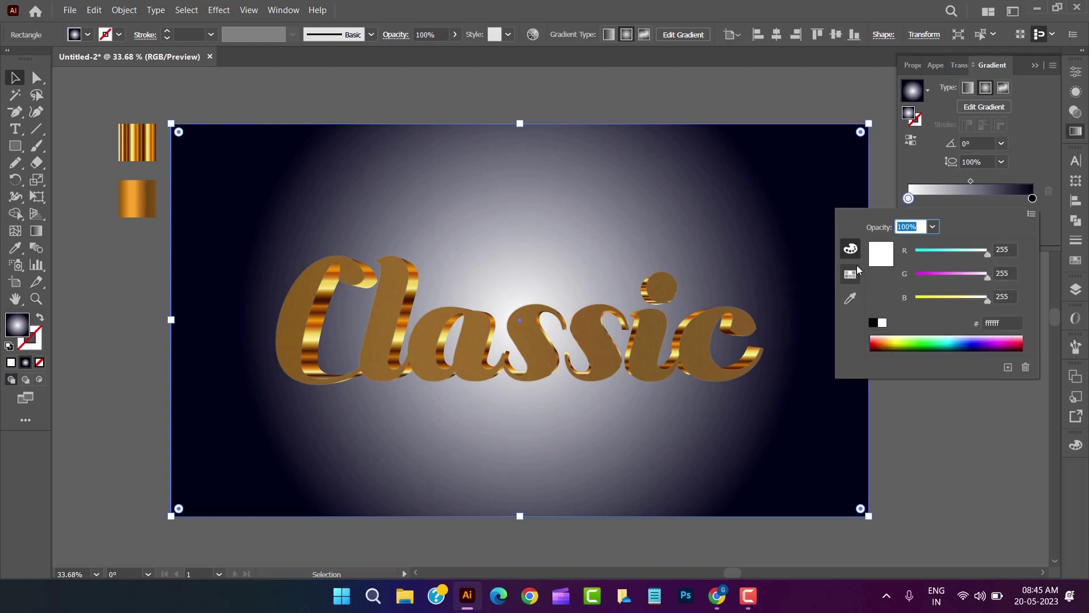
click(976, 341)
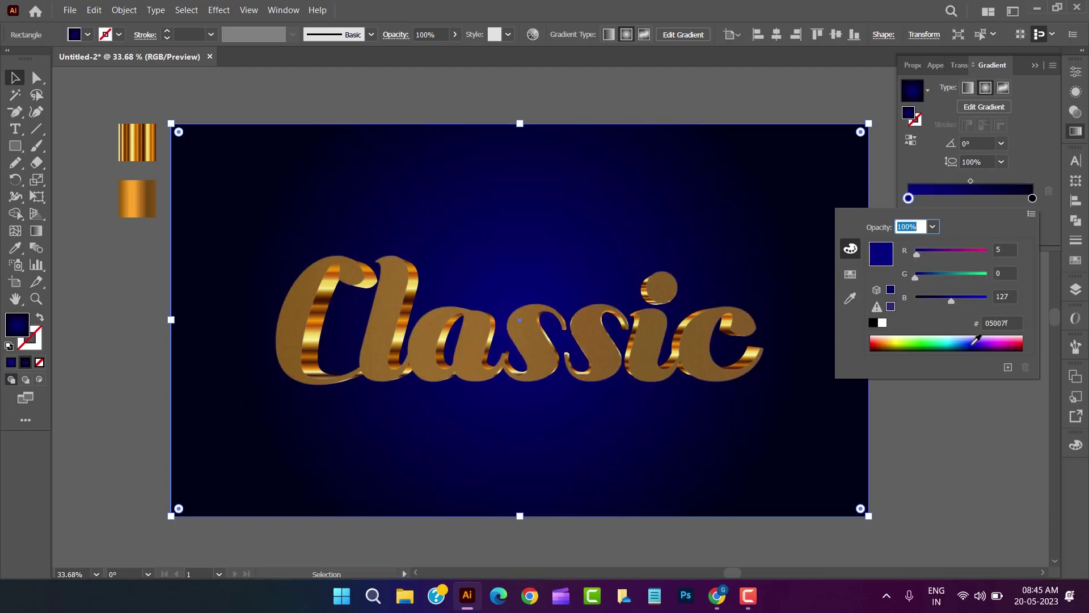
drag(950, 299, 927, 303)
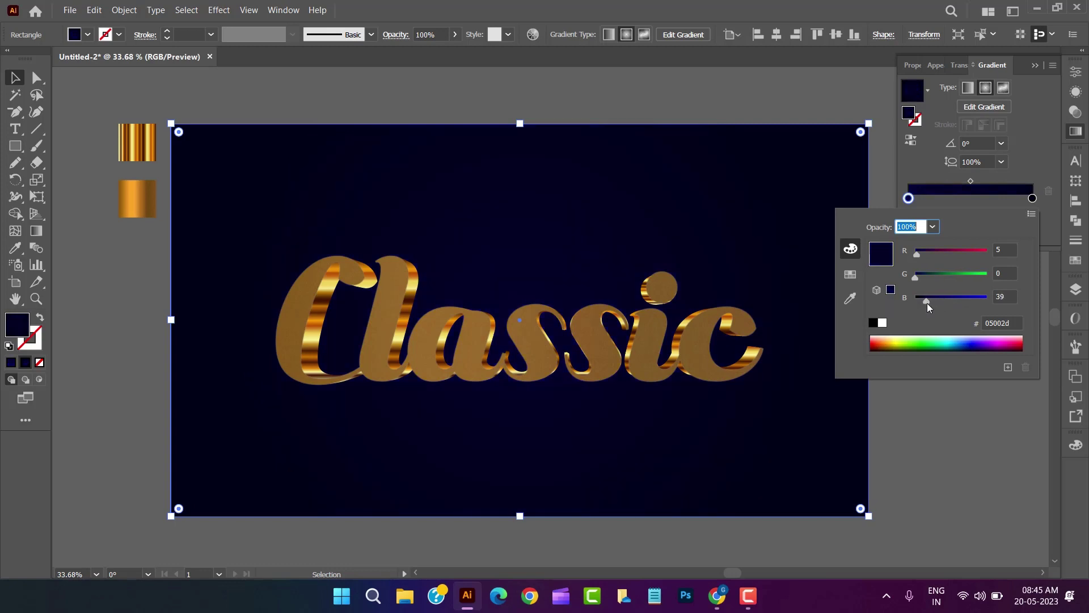
click(1075, 137)
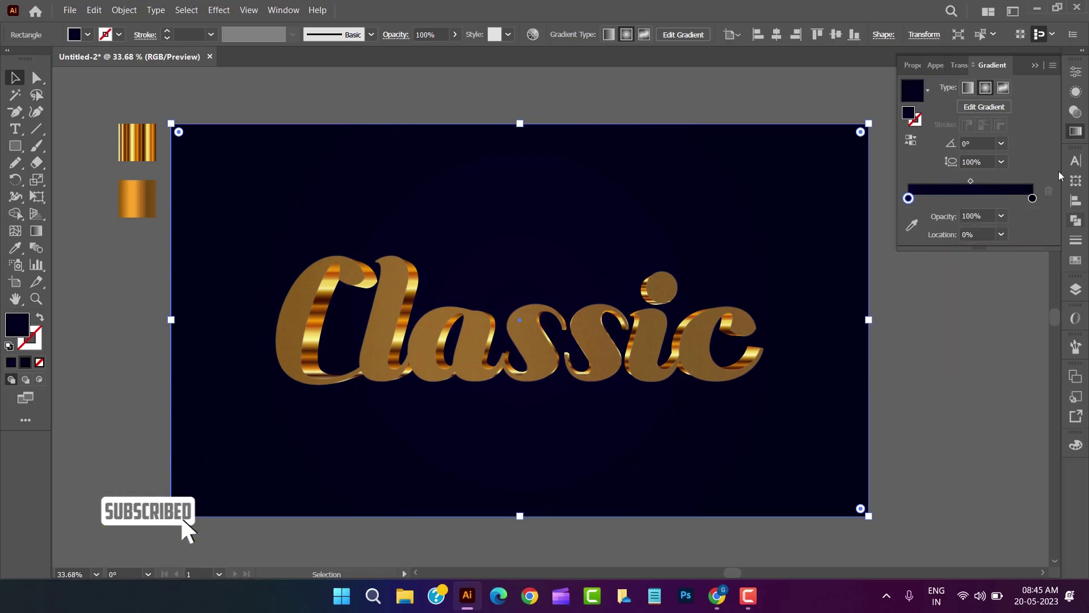
click(1008, 310)
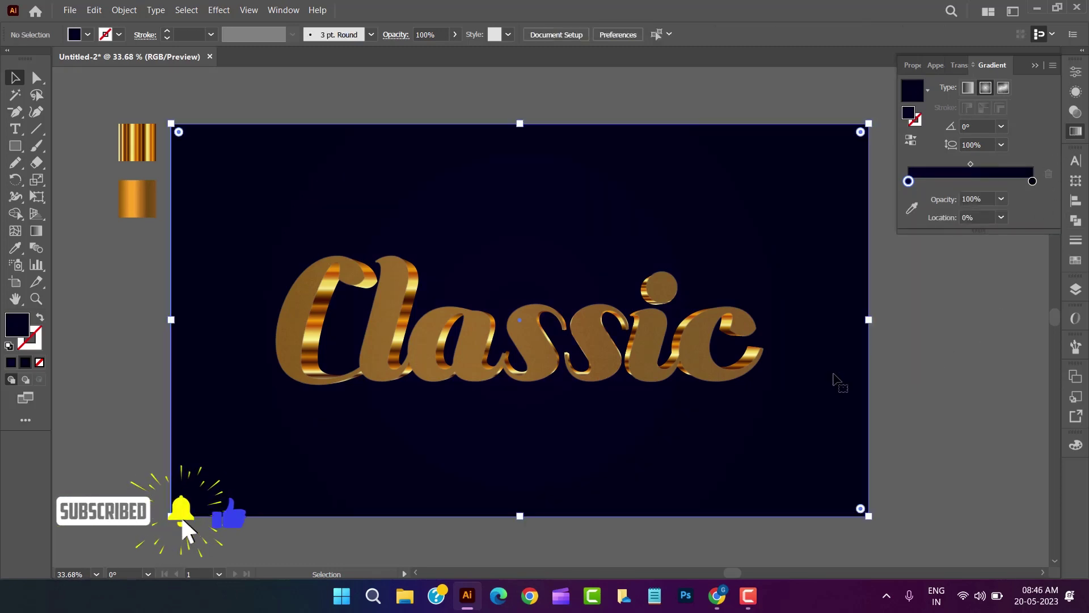
Lock the navy background rectangle
click(833, 374)
click(124, 9)
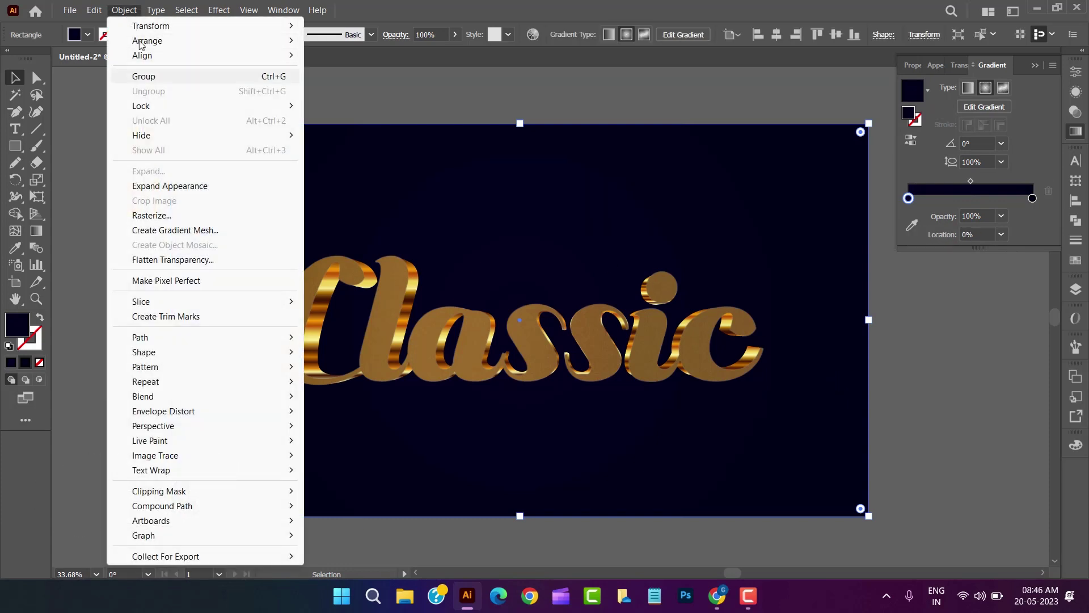
mouse_move(177, 108)
click(327, 106)
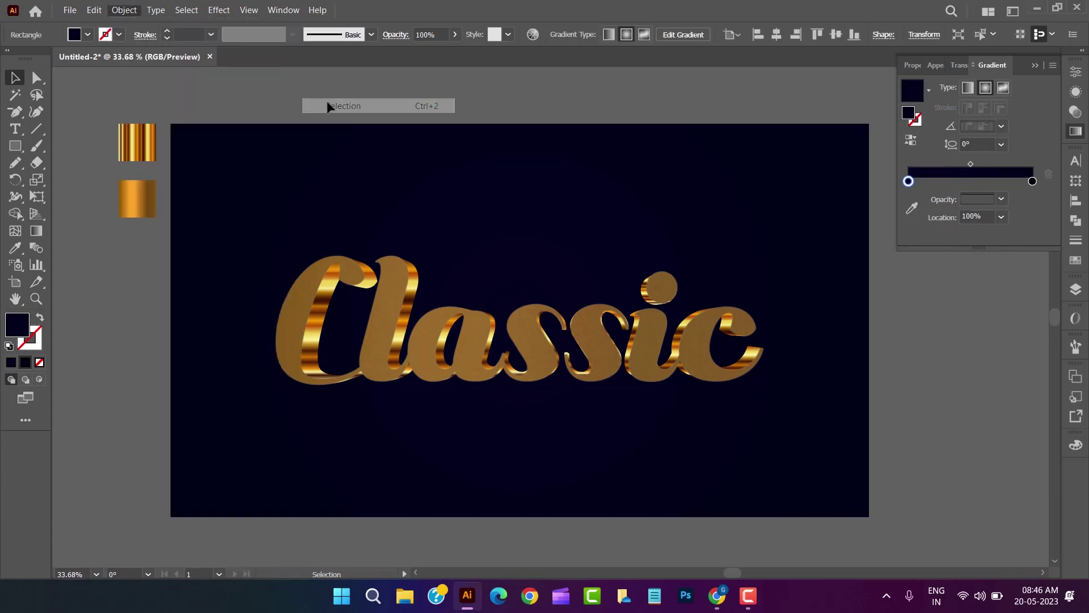
Apply a Multiply drop shadow to the grouped word with 75% opacity, 20 px X and Y offsets and 20 px blur
click(417, 282)
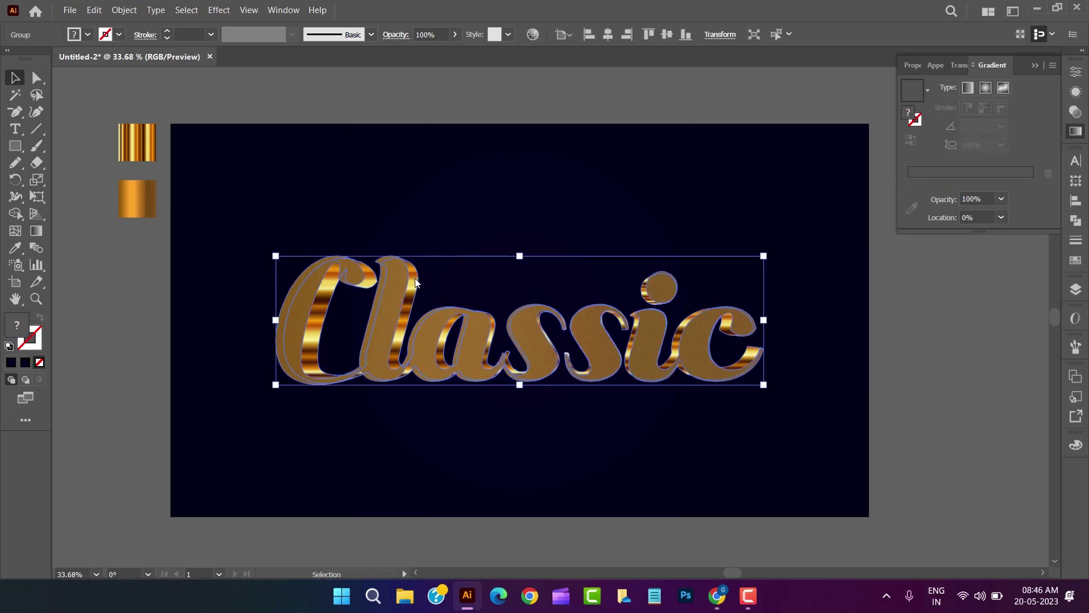
click(219, 10)
mouse_move(304, 193)
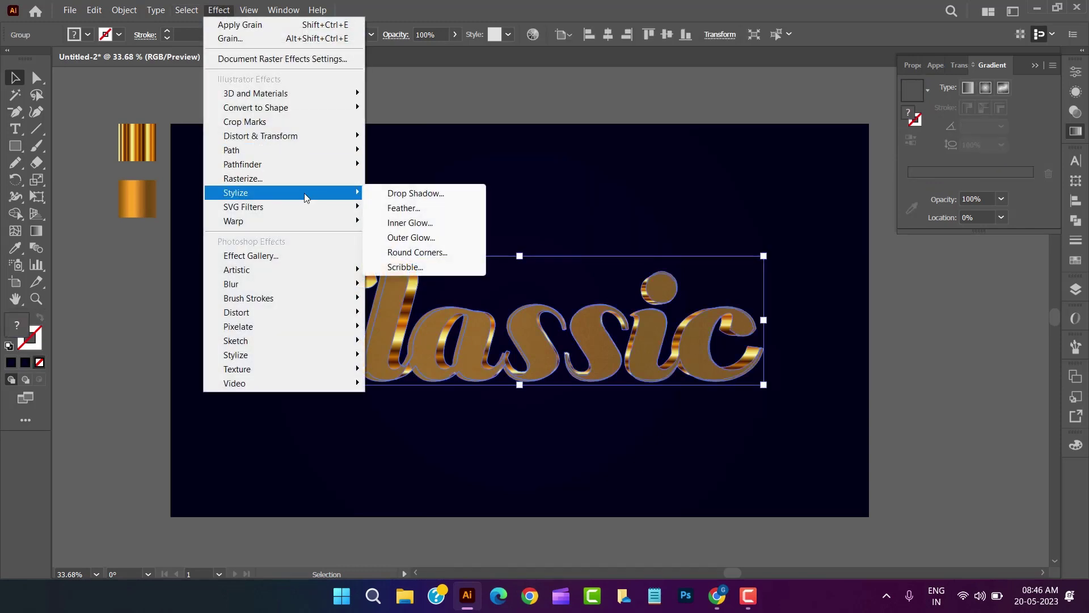
click(388, 194)
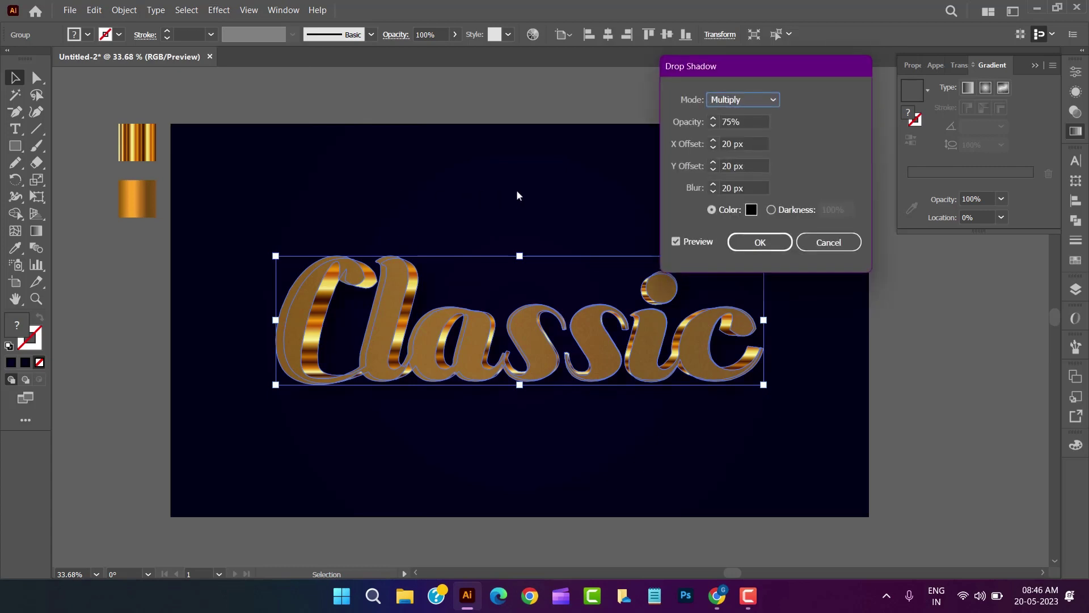
click(736, 190)
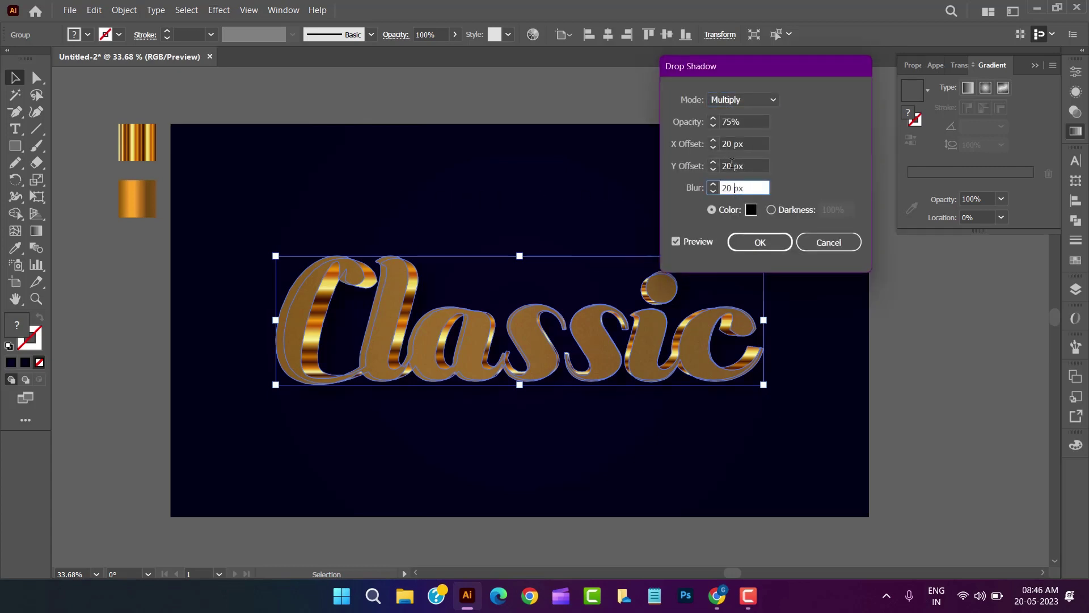
click(732, 165)
click(731, 144)
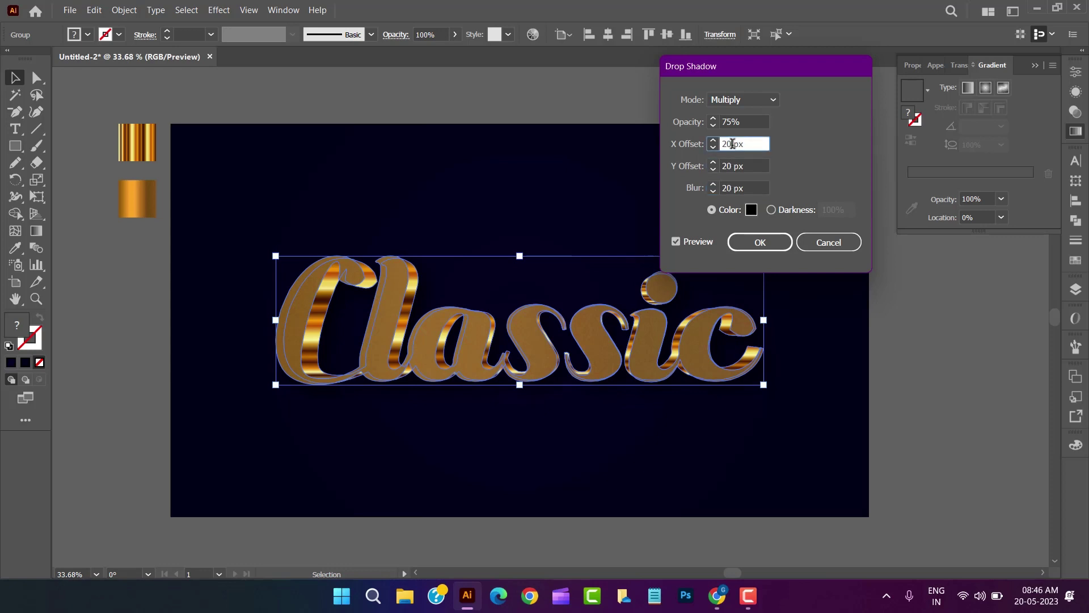
click(756, 240)
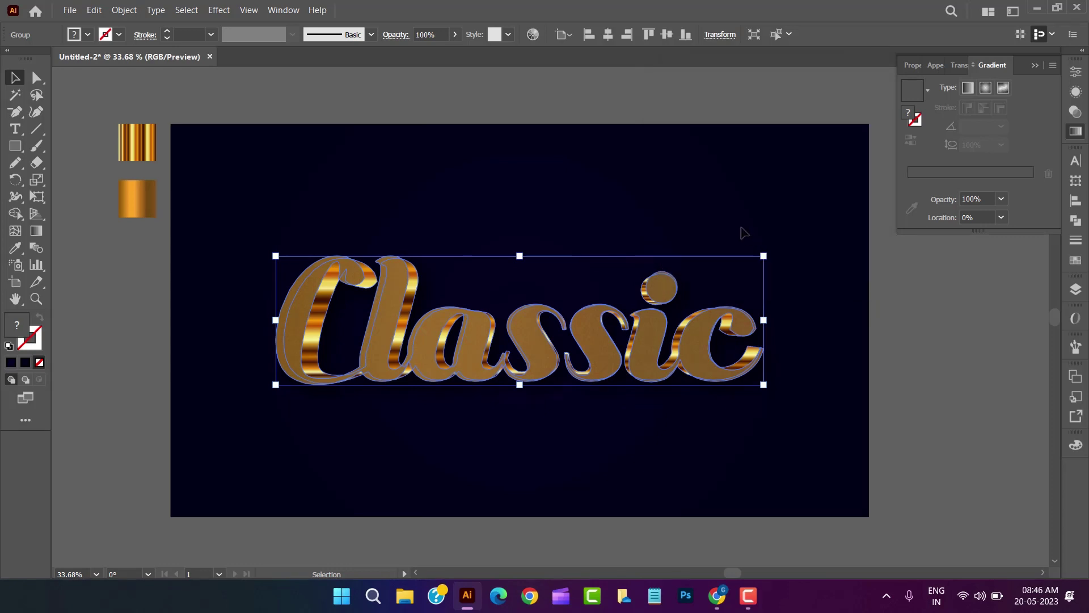
click(575, 107)
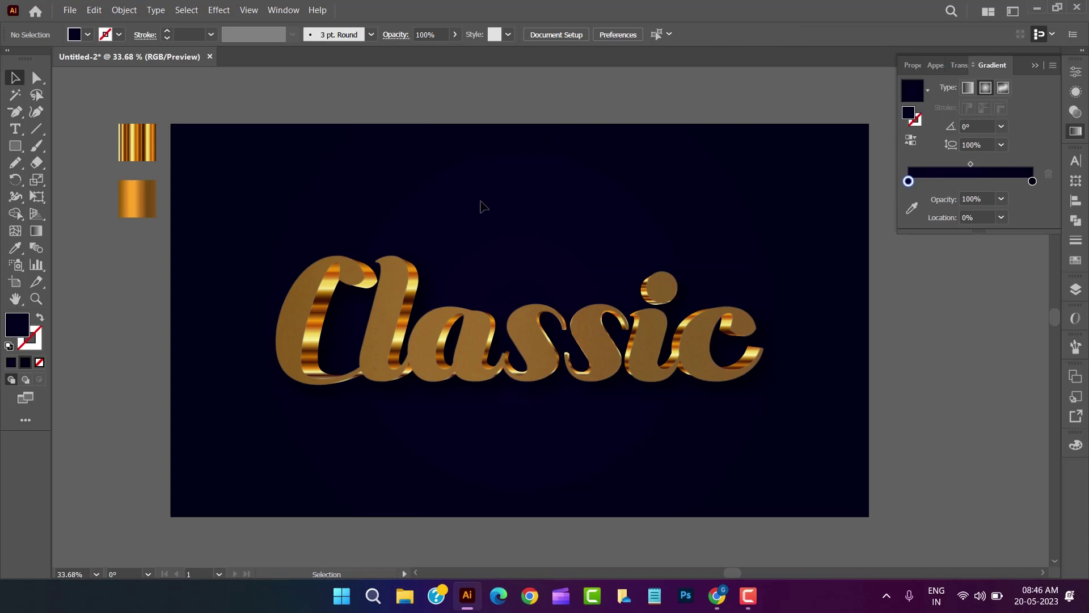
Realign the shadowed word group to the center of the artboard
drag(481, 201, 684, 421)
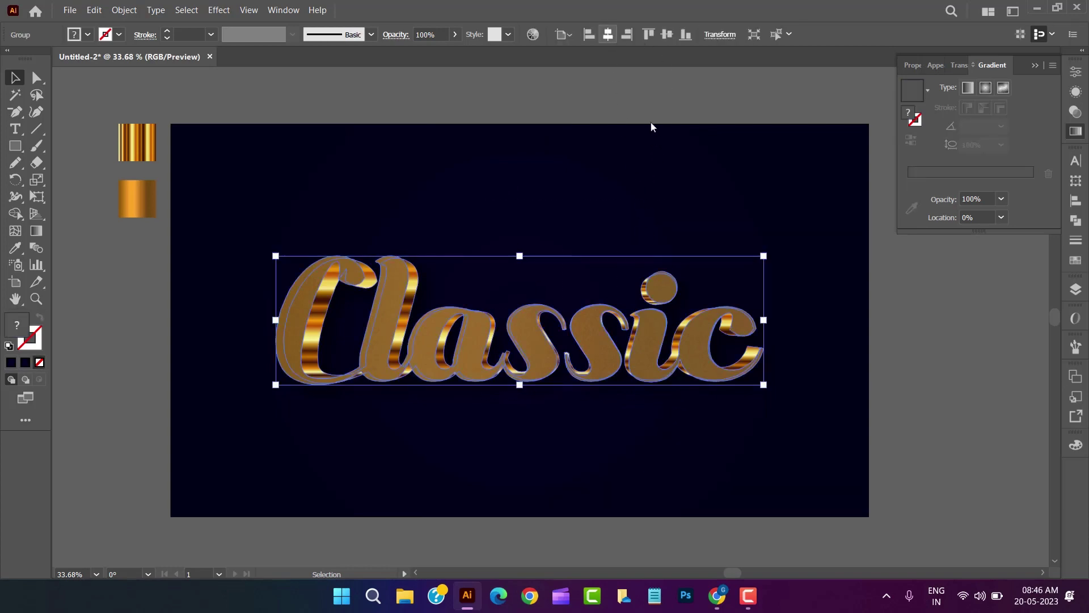
key(ctrl+g)
click(838, 389)
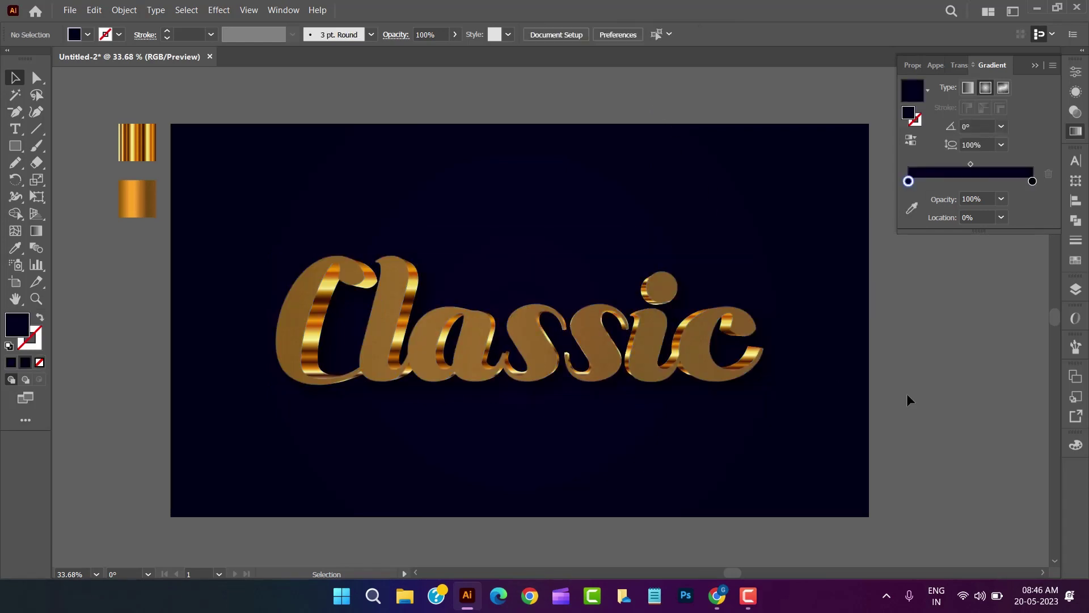
Ungroup the front and striped words and clear the selection
click(689, 351)
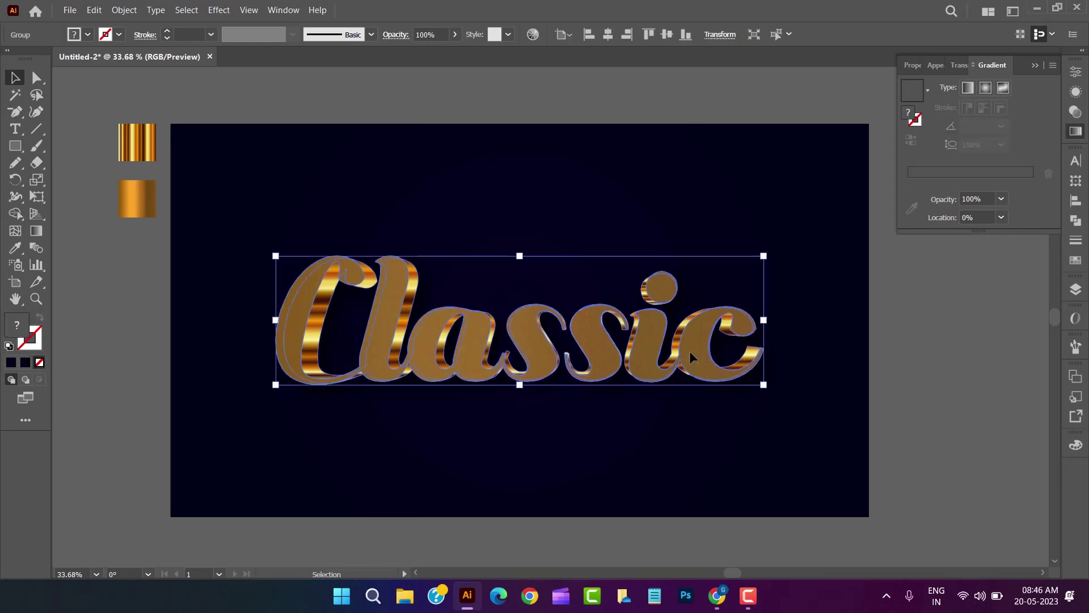
right_click(687, 348)
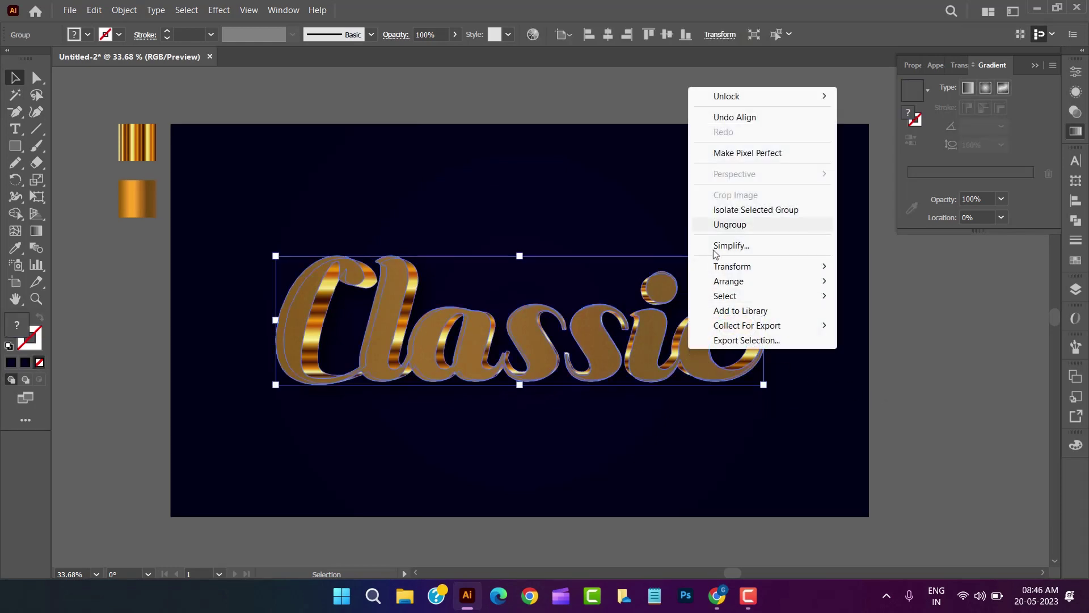
click(717, 225)
click(637, 88)
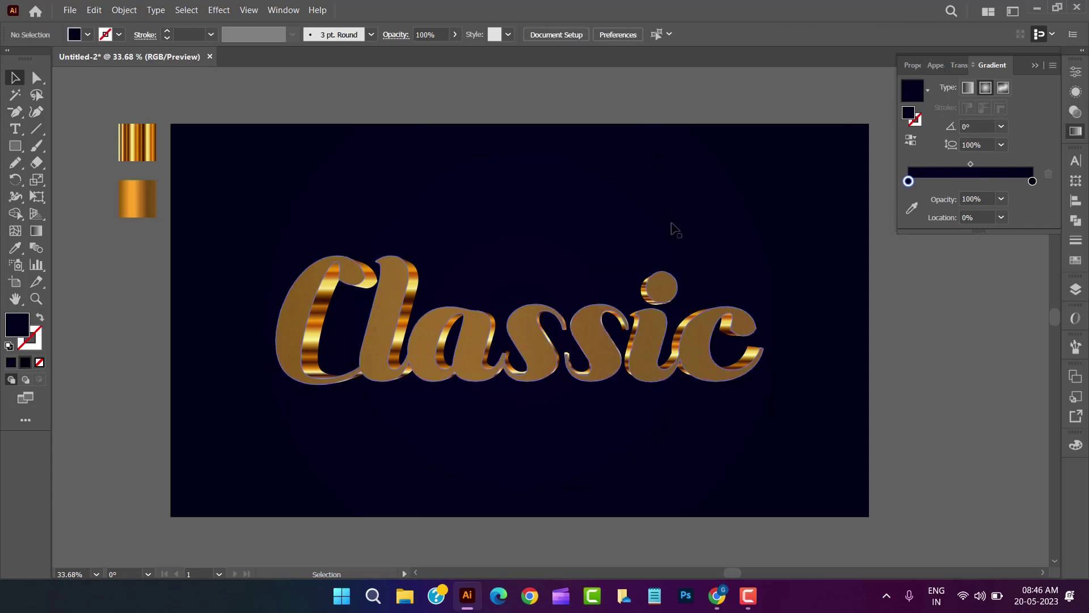
Give the front gold word a light peach-orange stroke, colour #ffcc8f
click(699, 333)
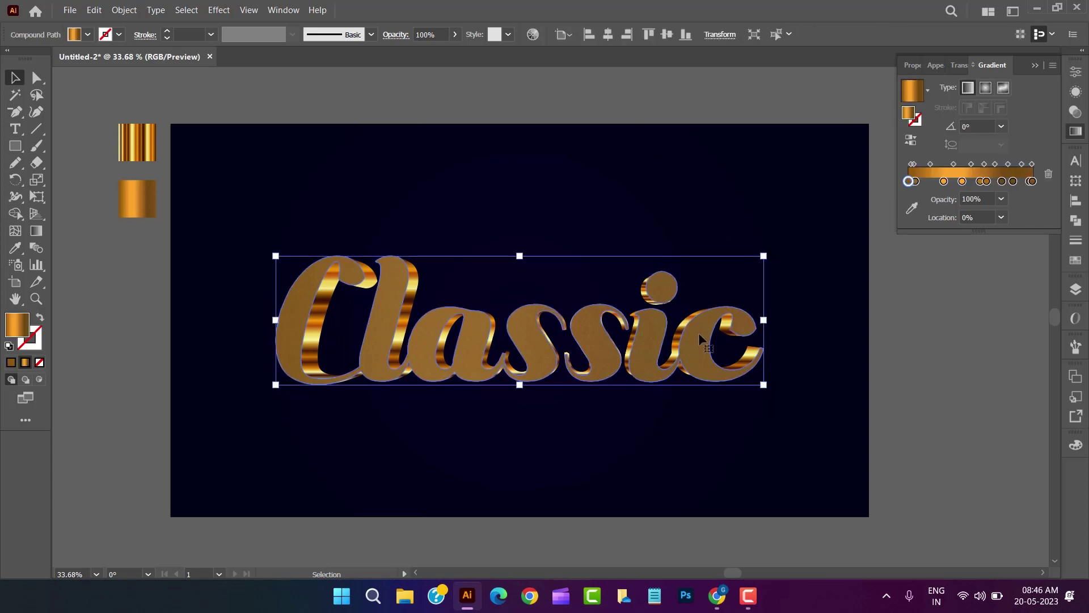
double_click(33, 347)
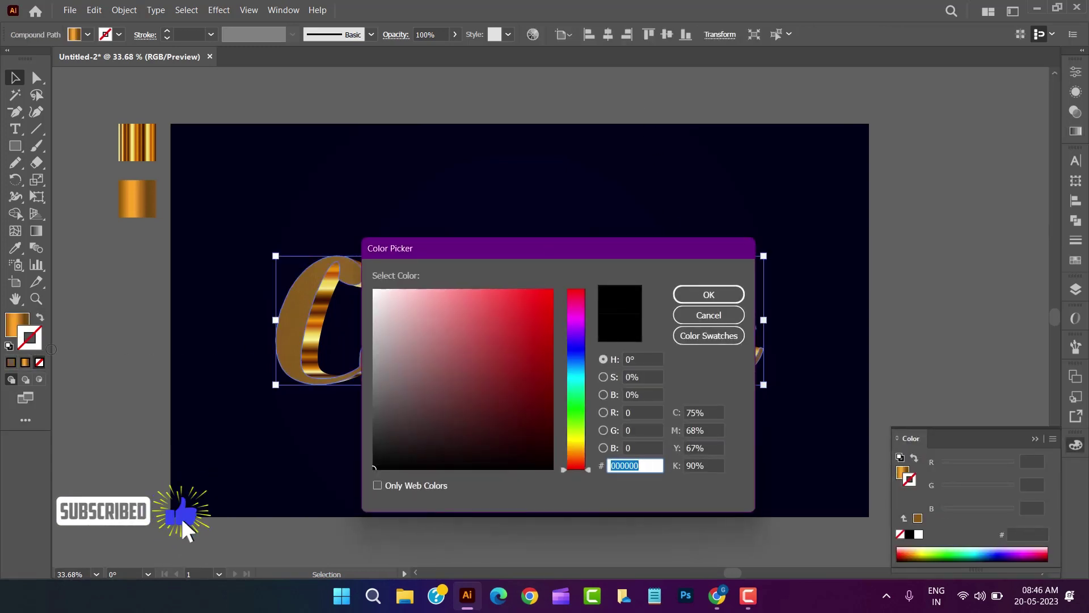
click(576, 453)
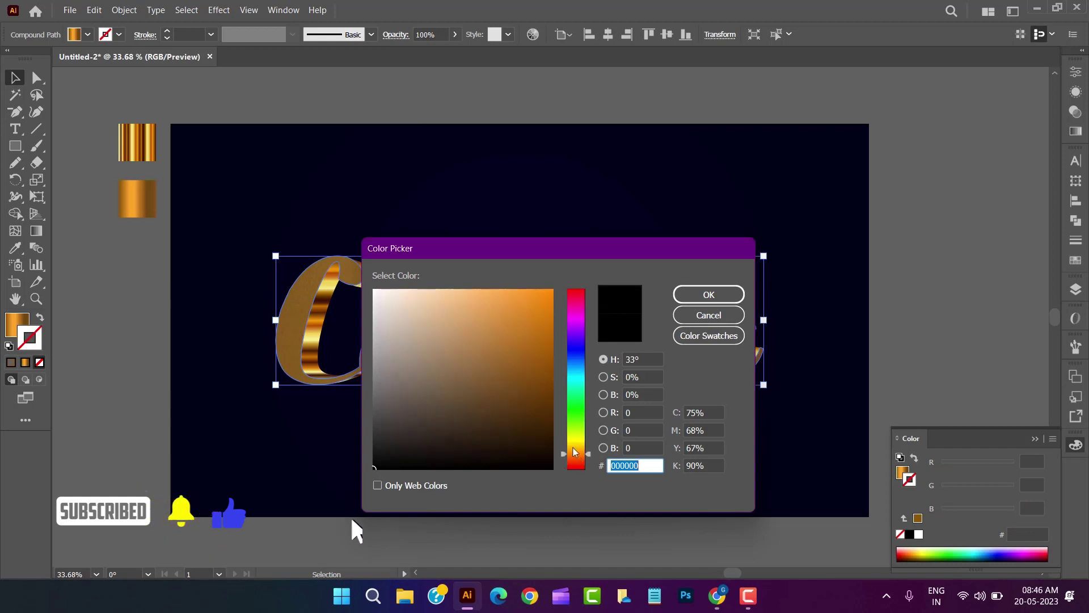
drag(497, 312, 495, 296)
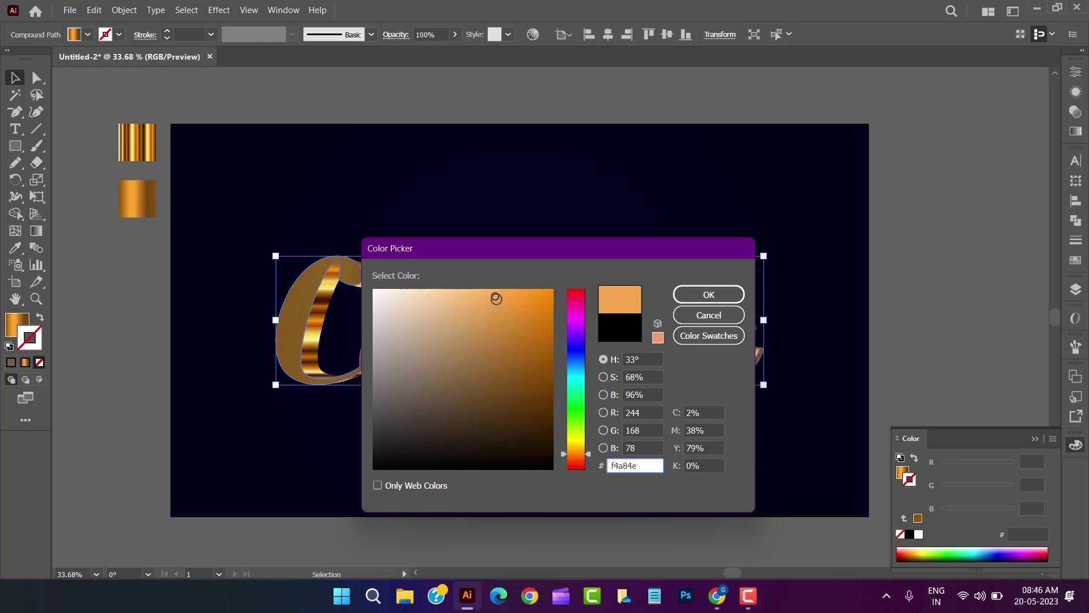
drag(496, 299, 452, 288)
click(708, 293)
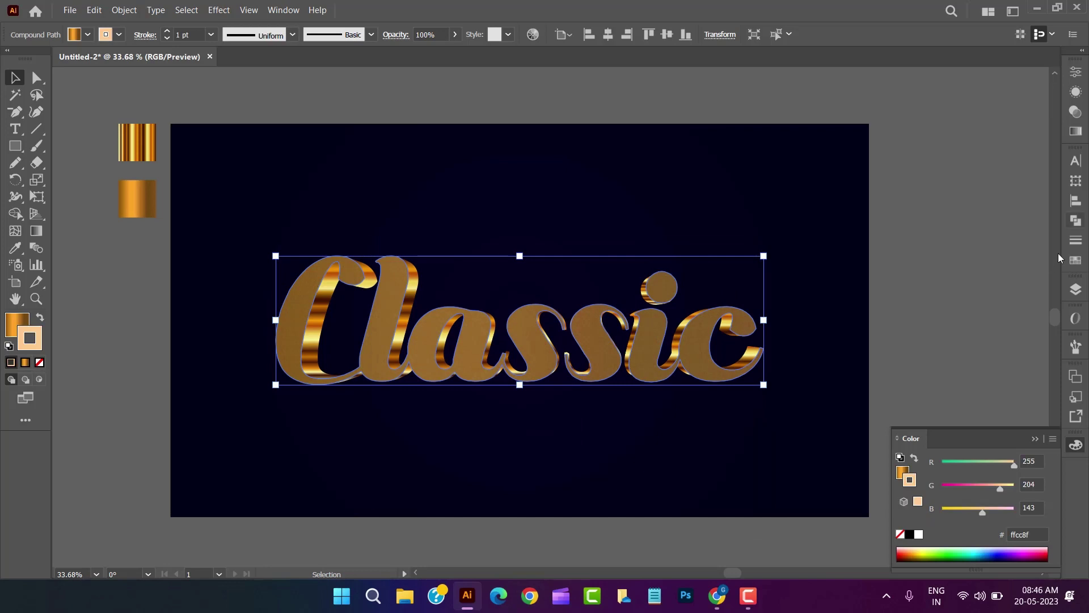
Align the front word's stroke to the inside of its outline and clear the selection
click(1076, 242)
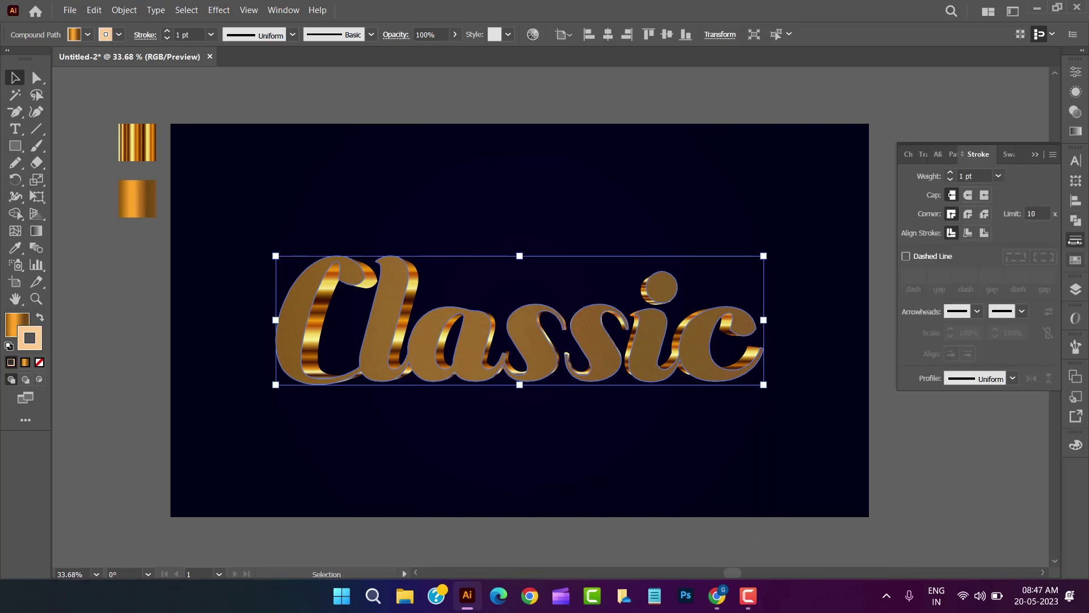
click(967, 234)
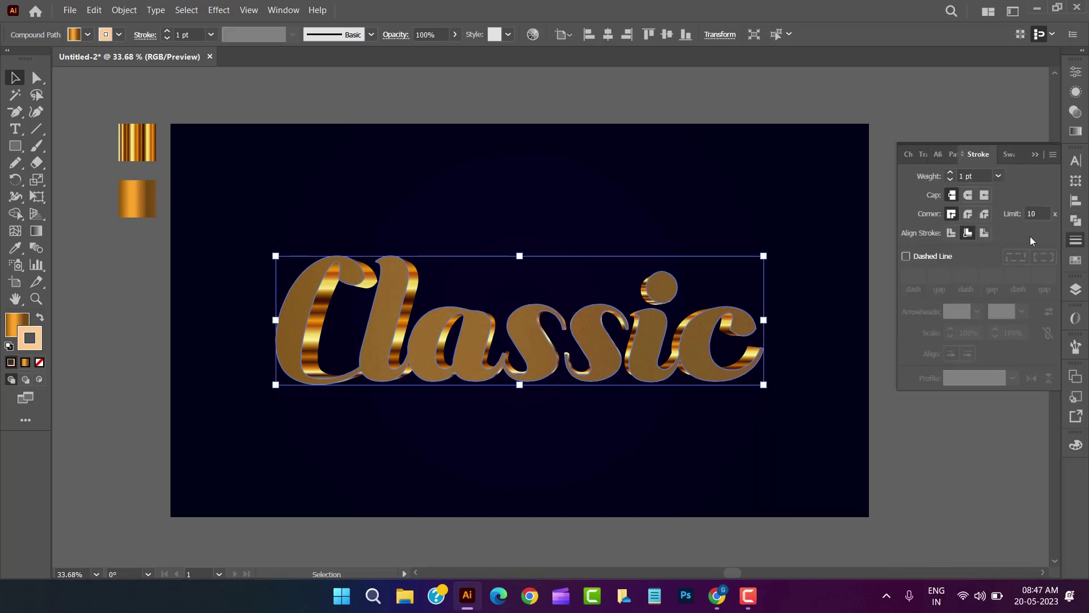
click(1076, 241)
click(985, 247)
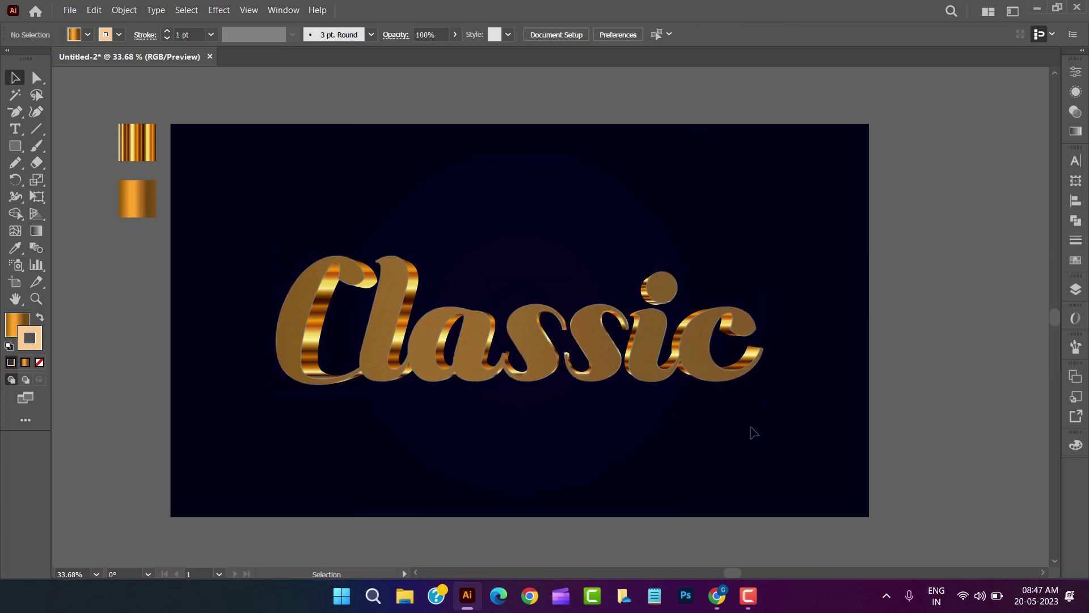
Group the front word and the striped extruded word together
drag(753, 429, 770, 415)
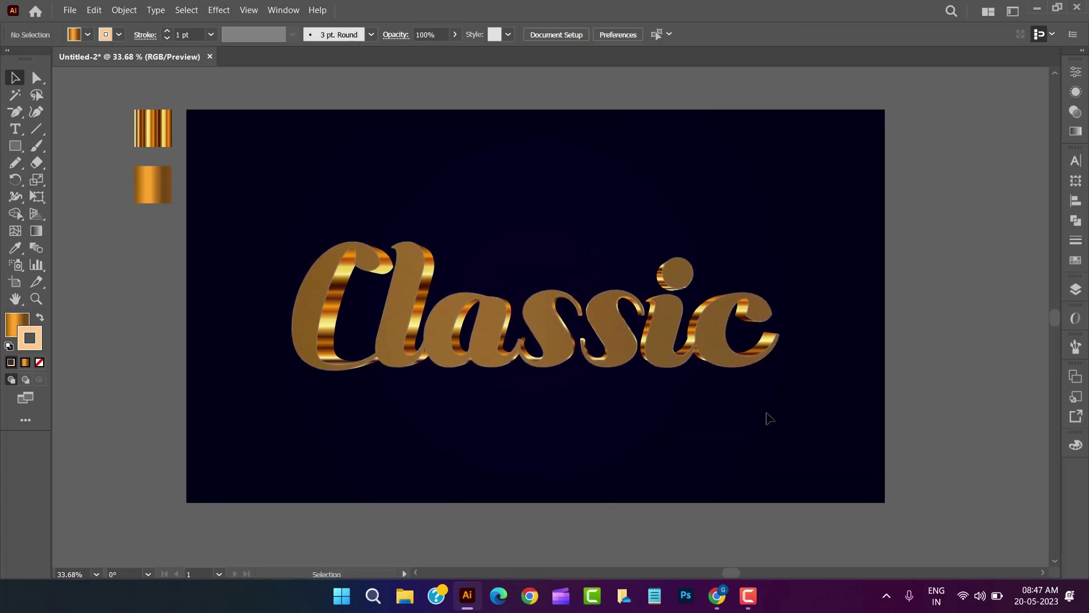
click(97, 573)
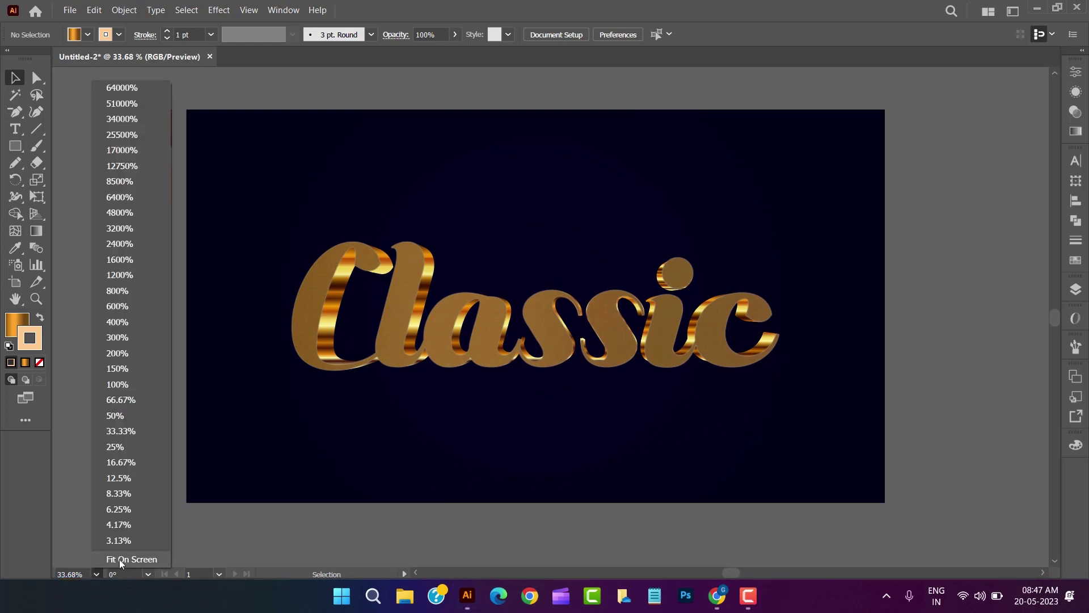
click(121, 559)
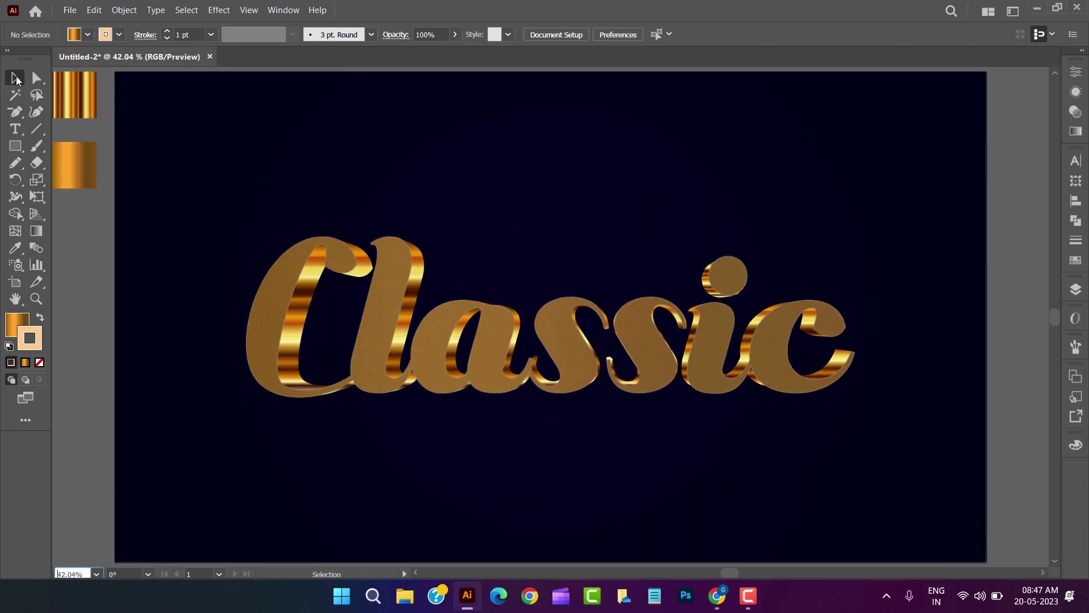
drag(183, 169, 837, 419)
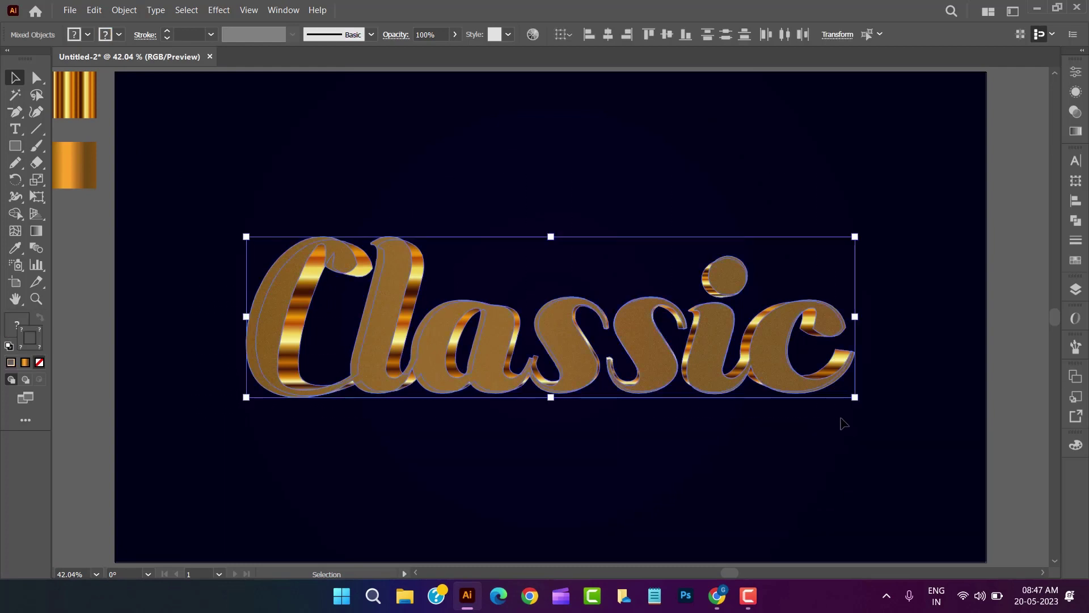
right_click(716, 339)
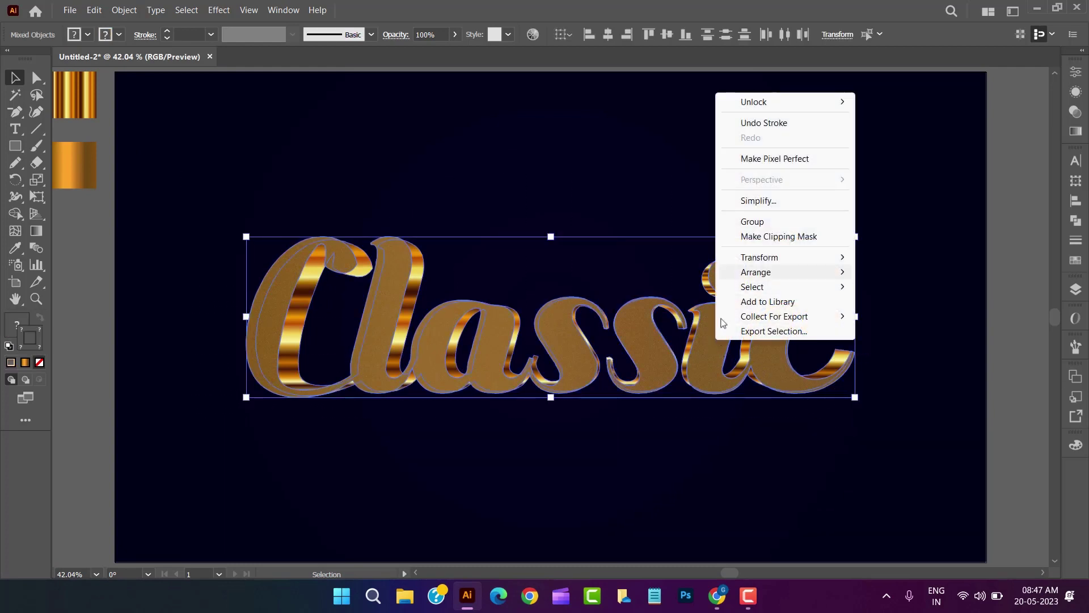
click(743, 226)
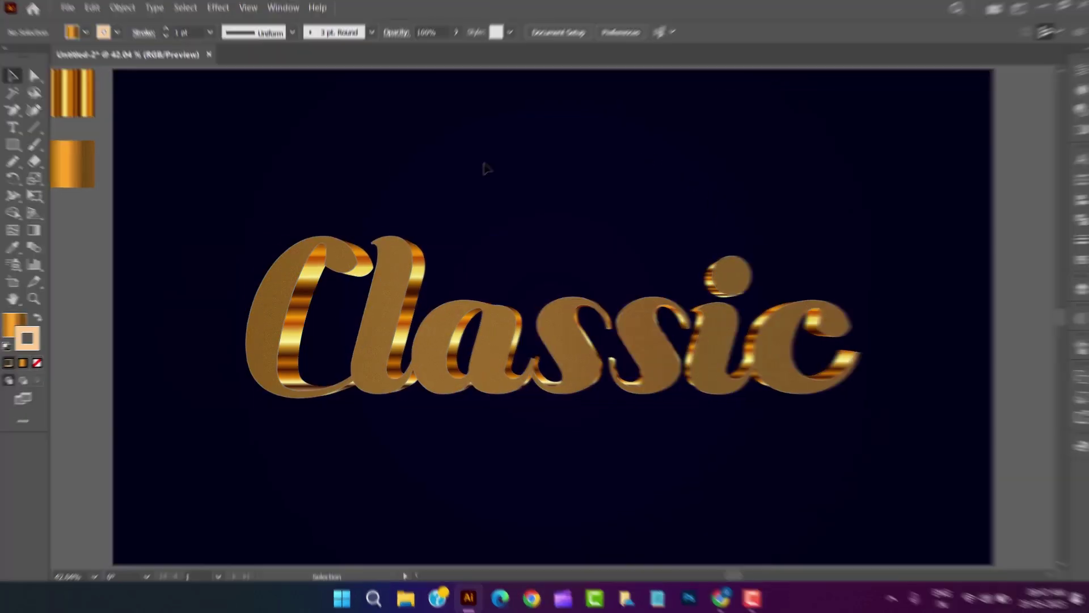